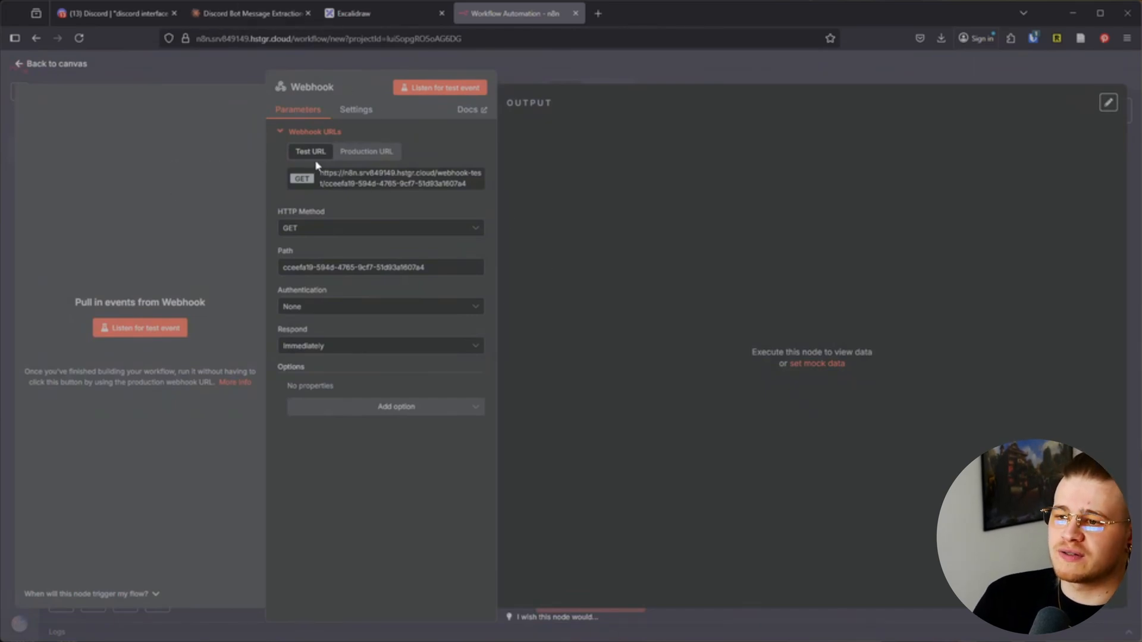
# Compare the production and test webhook URLs, then switch the Webhook HTTP method to POST
pyautogui.click(356, 155)
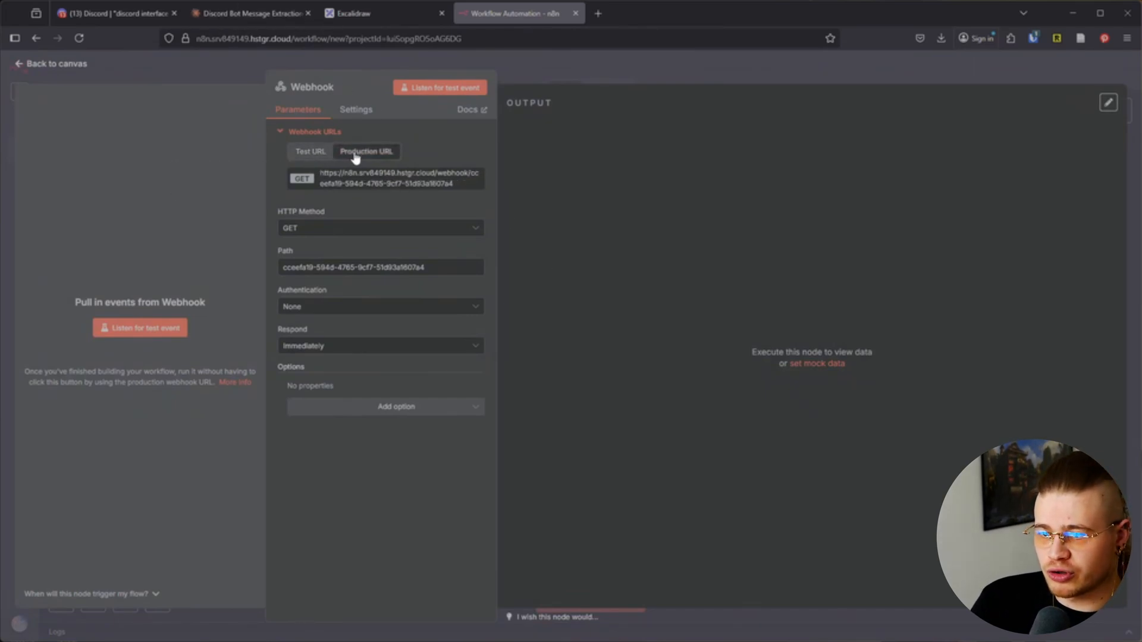
pyautogui.click(310, 153)
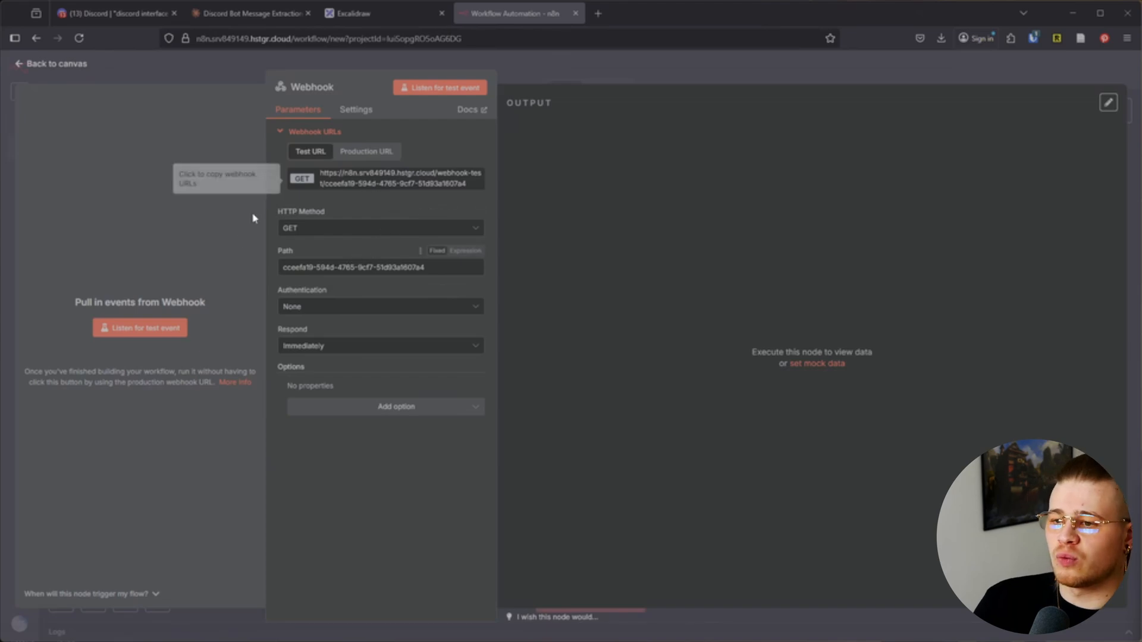
pyautogui.click(381, 236)
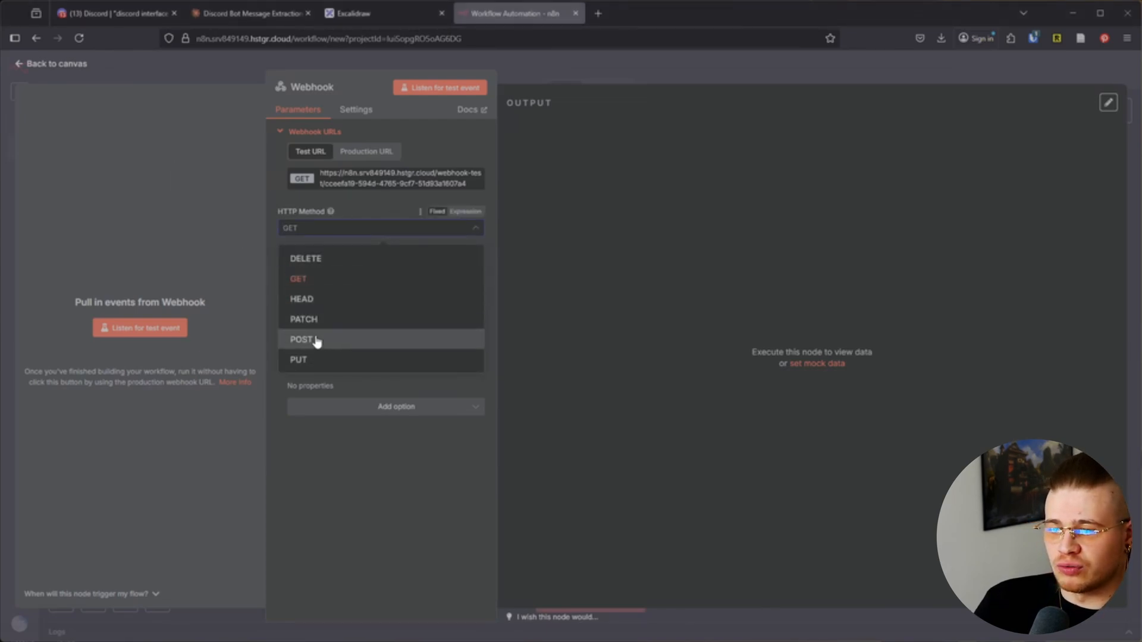
pyautogui.click(316, 340)
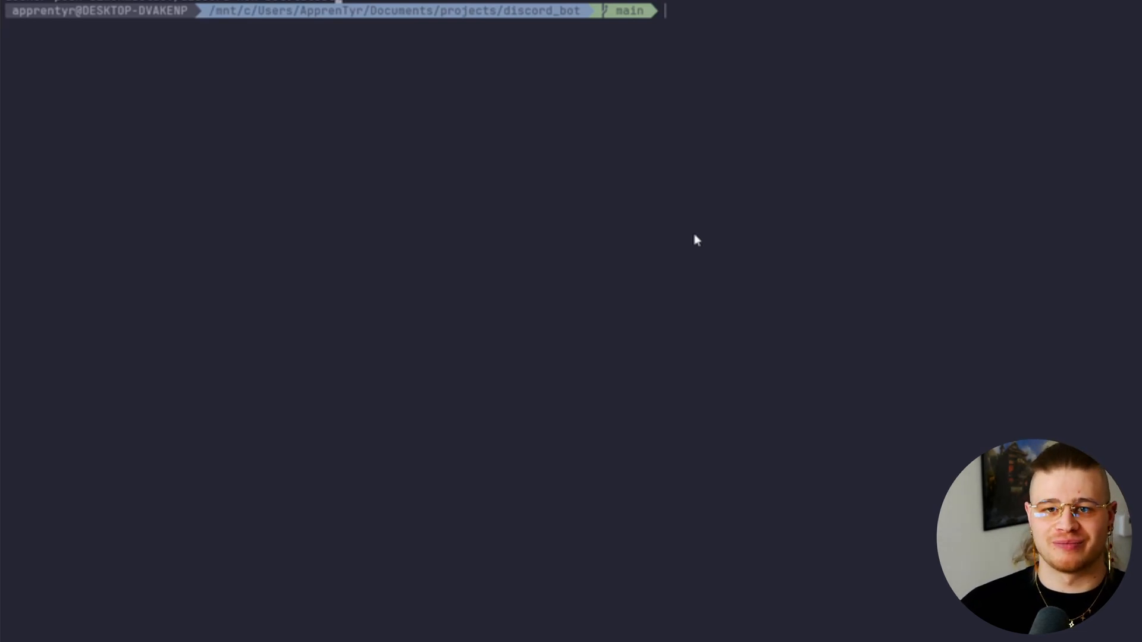
# Print the Dockerfile with cat and review its system dependencies install block
pyautogui.write('cat Dockerfile')
pyautogui.press('Return')
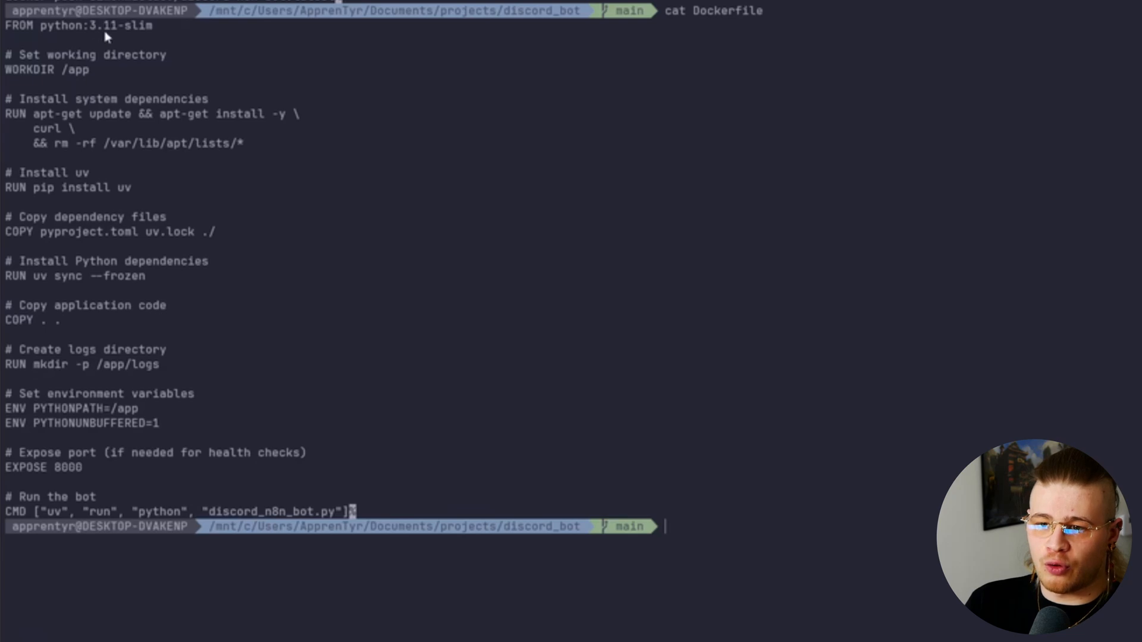
pyautogui.moveTo(257, 143); pyautogui.dragTo(11, 104)
pyautogui.click(11, 104)
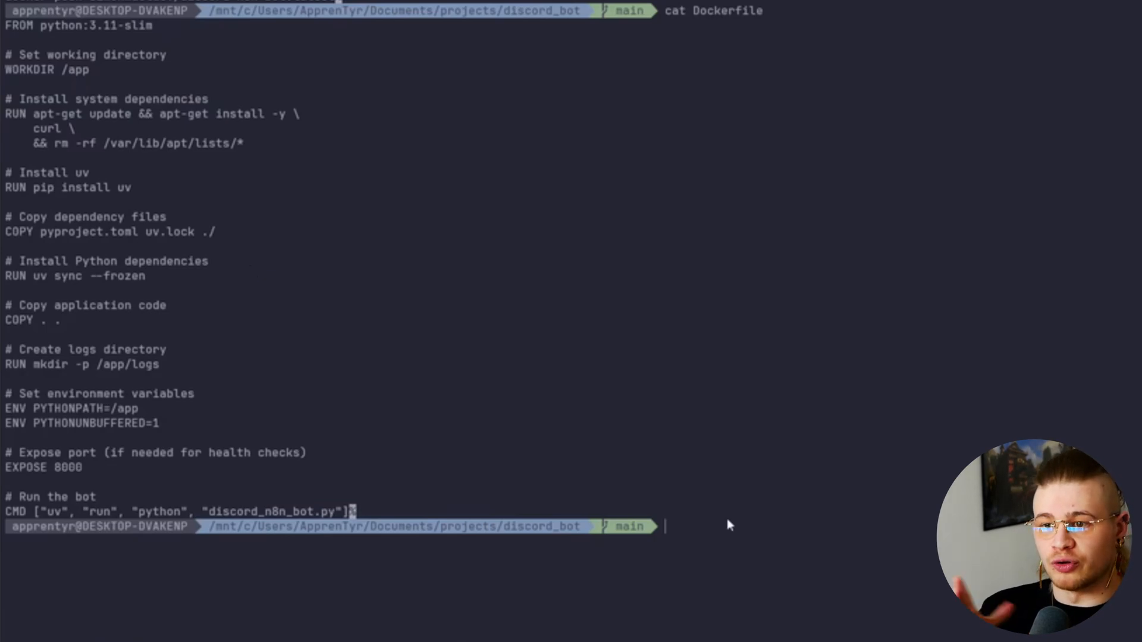
# Rerun the docker build and docker push commands for the discord-n8n-bot:latest image
pyautogui.press('Up')
pyautogui.press('Up')
pyautogui.press('Up')
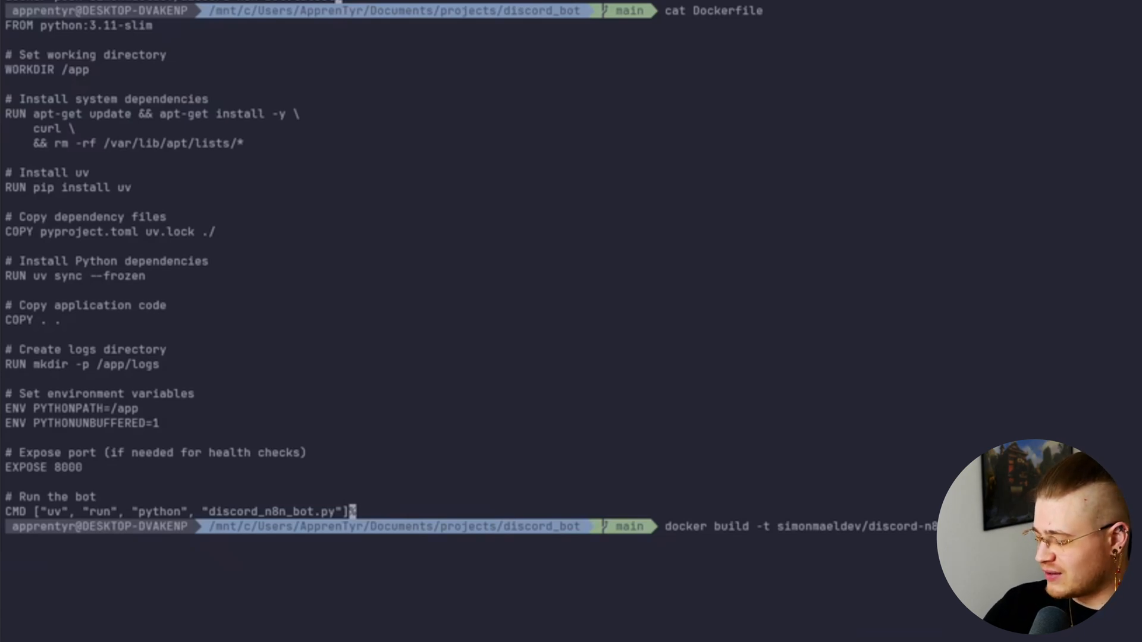
pyautogui.press('Return')
pyautogui.press('Up')
pyautogui.press('Up')
pyautogui.press('Up')
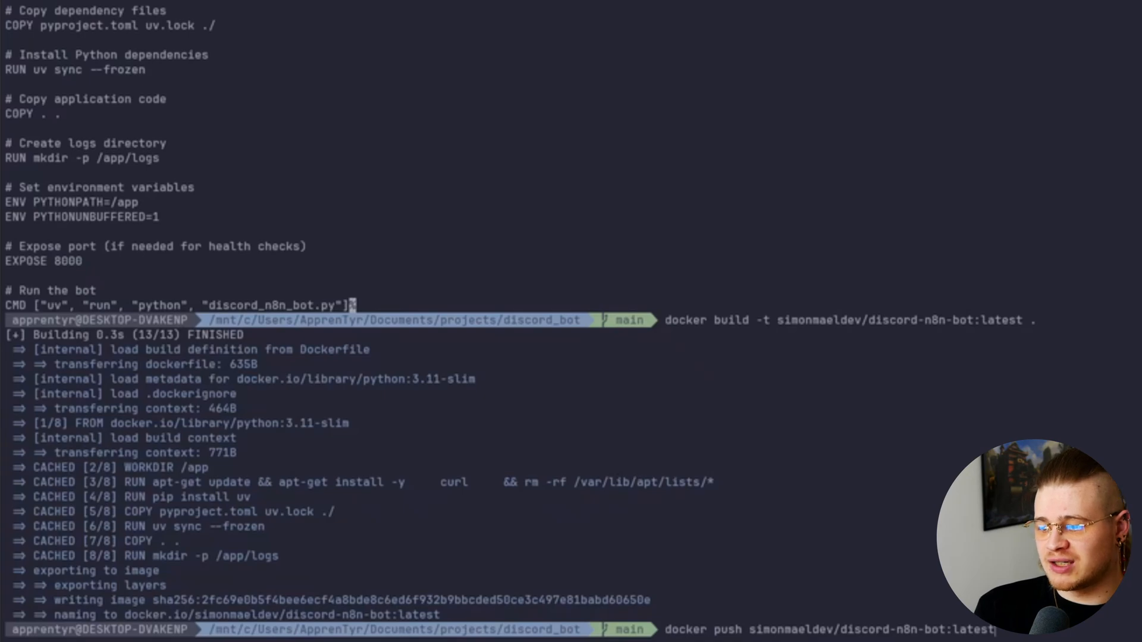
pyautogui.press('Return')
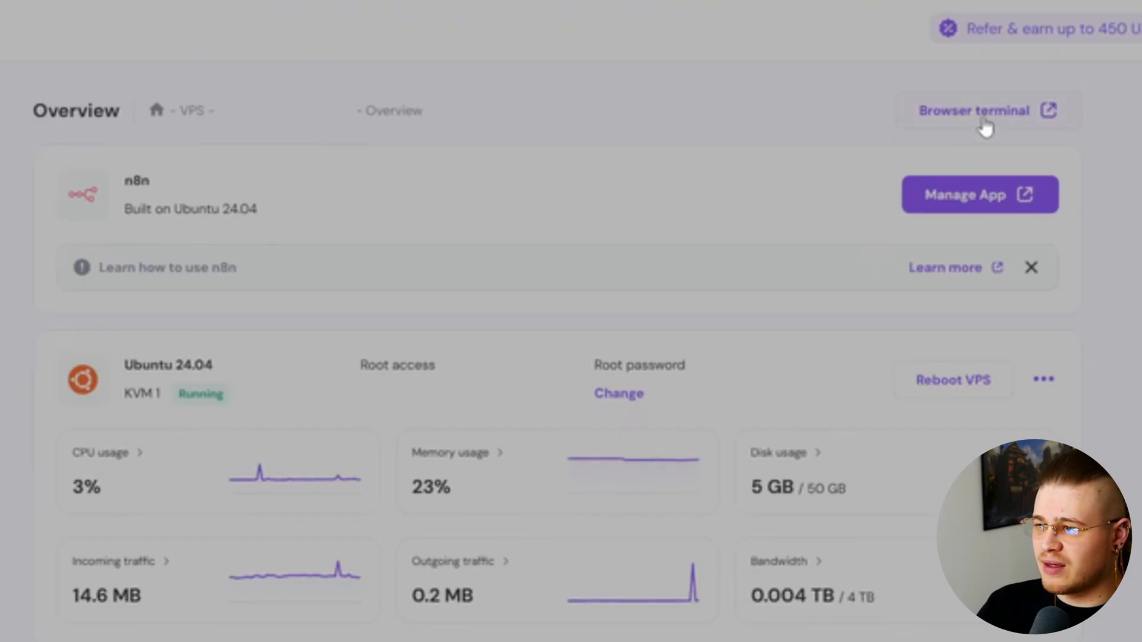
# Open the VPS browser terminal, cd into discord-bot/ and pull the latest bot image
pyautogui.click(985, 119)
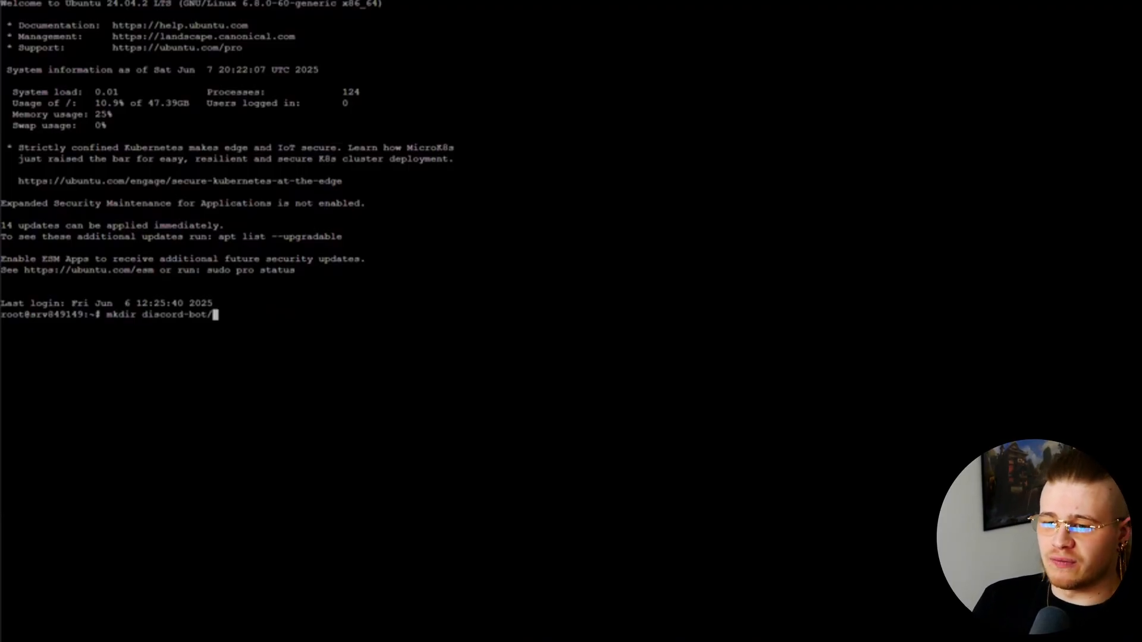
pyautogui.hotkey('ctrl', 'c')
pyautogui.write('cd discord-bot/')
pyautogui.press('Return')
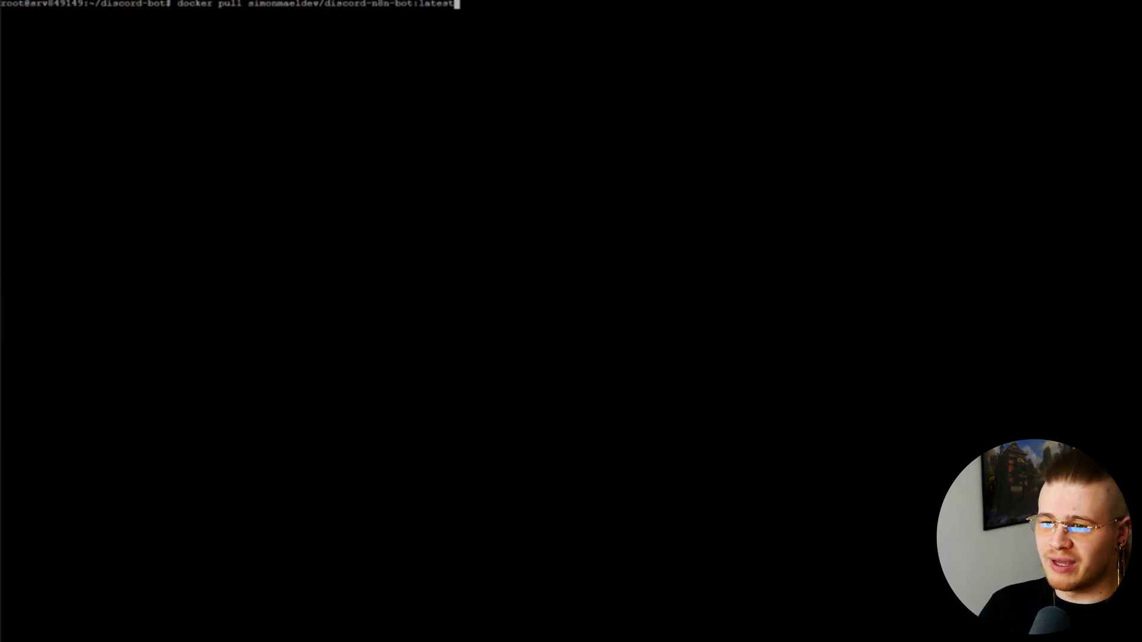
pyautogui.press('Return')
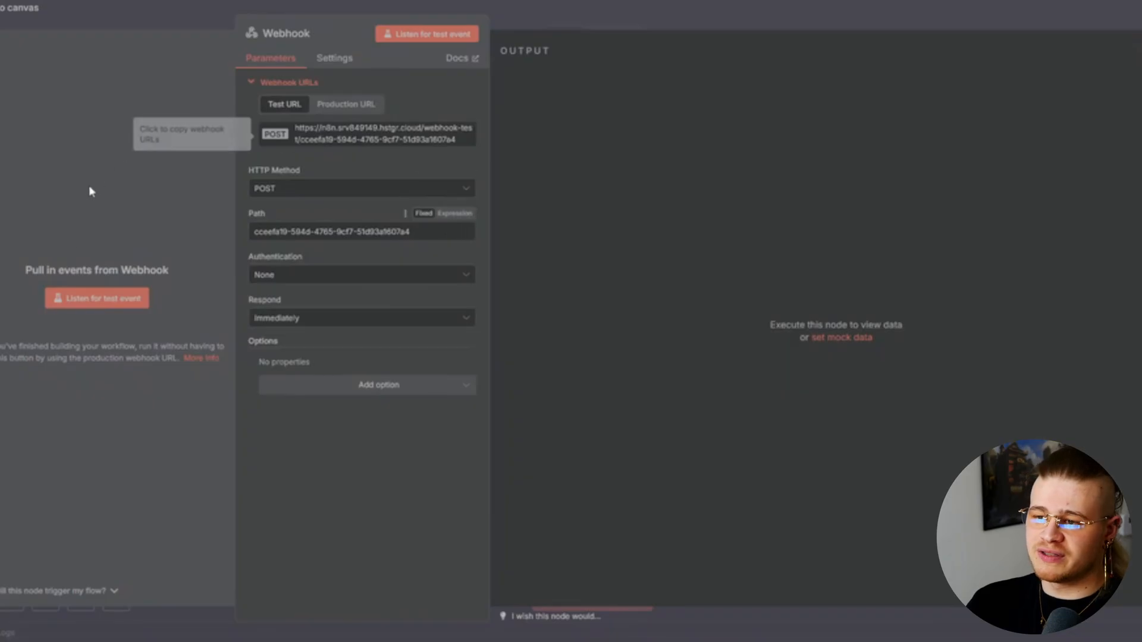
# Start the Webhook node listening for a test event and switch to the Discord window
pyautogui.click(109, 314)
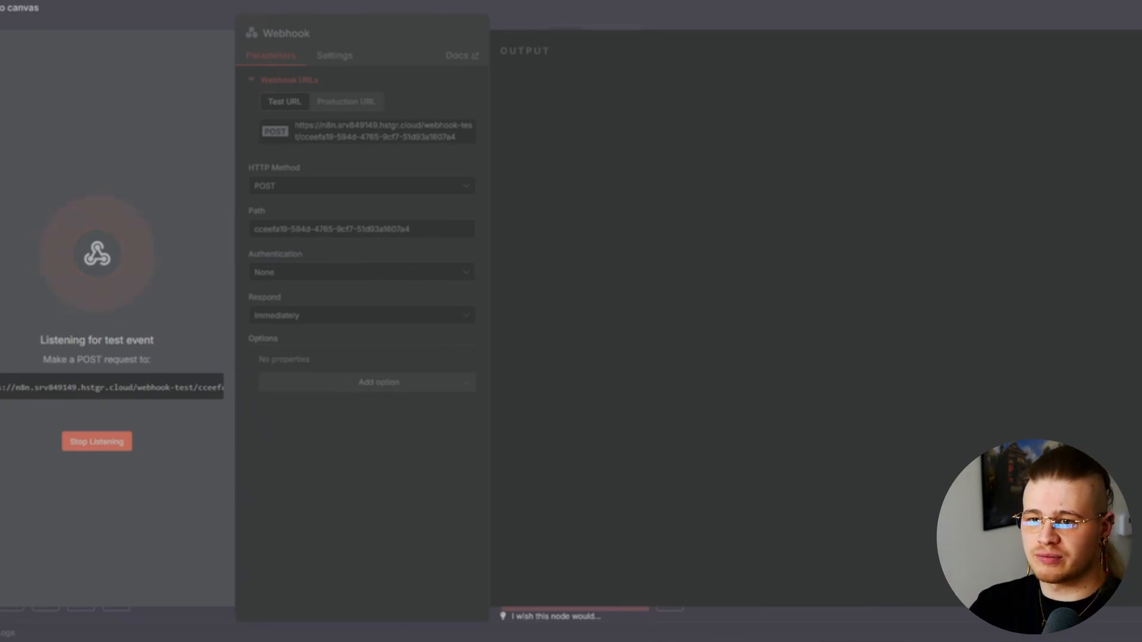
pyautogui.click(67, 1)
pyautogui.moveTo(63, 156)
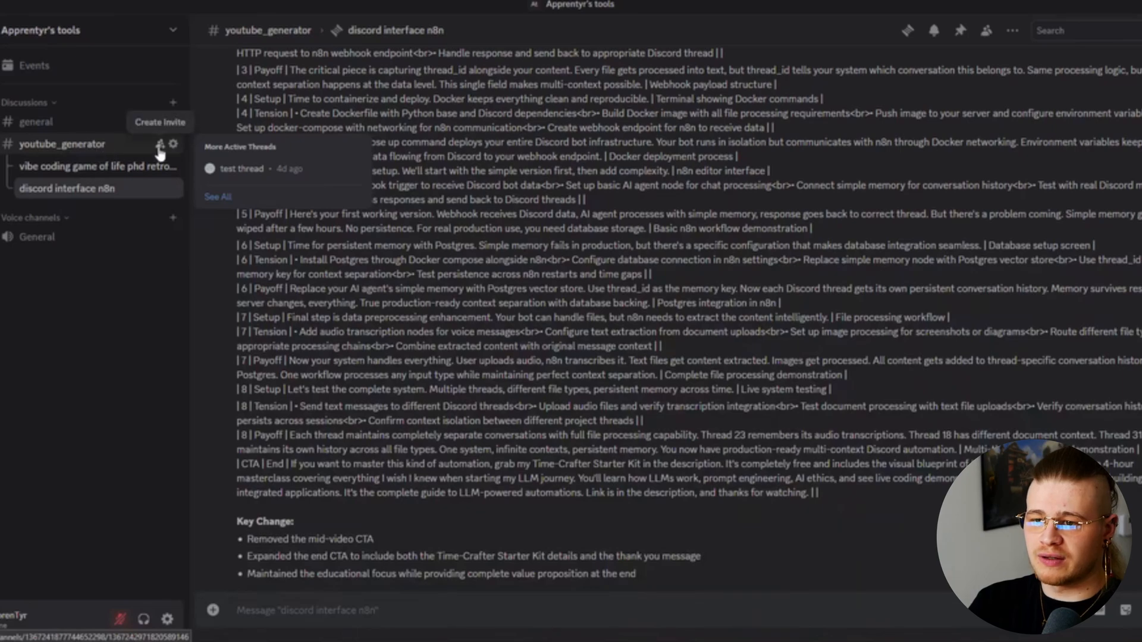
# Open the youtube_generator channel's test thread and post 'test' followed by '/gen'
pyautogui.click(53, 146)
pyautogui.click(935, 31)
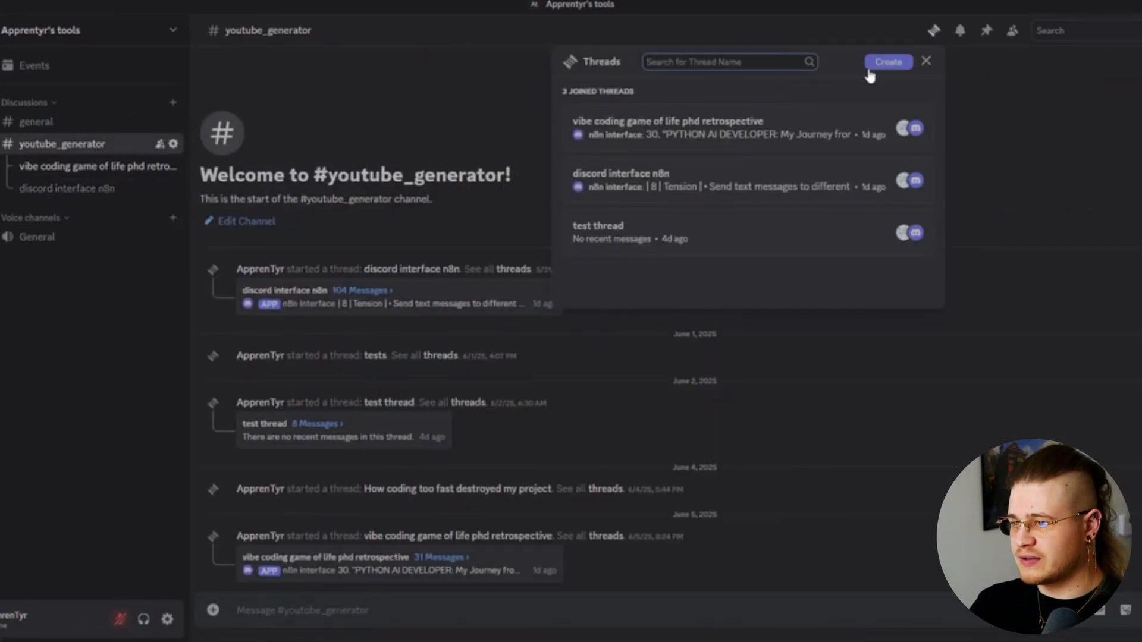
pyautogui.click(778, 225)
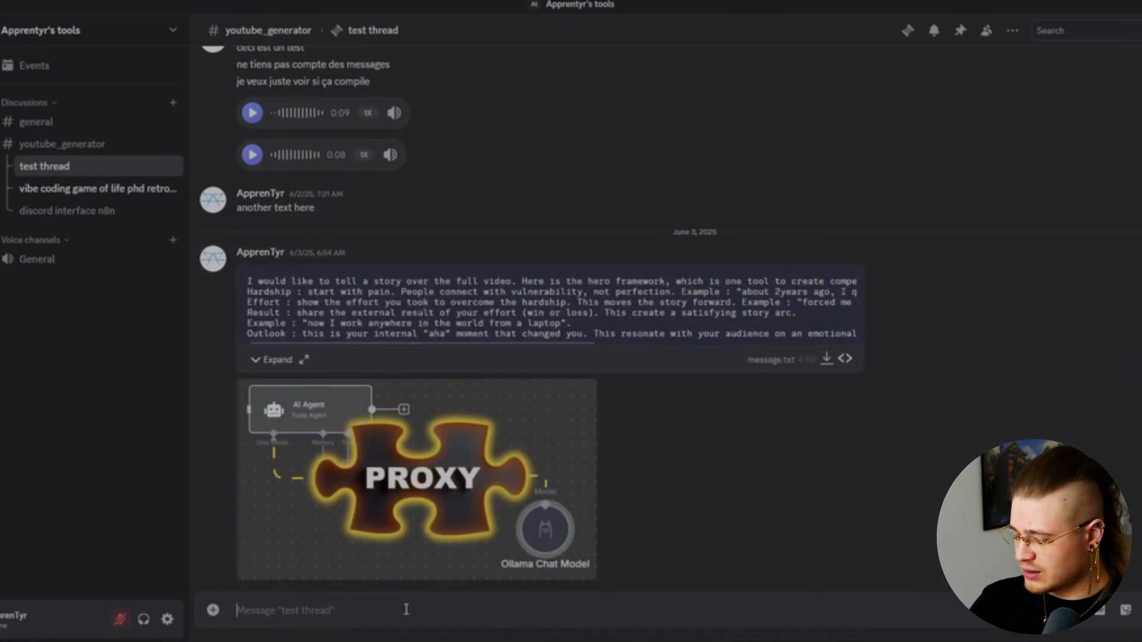
pyautogui.write('test')
pyautogui.press('Return')
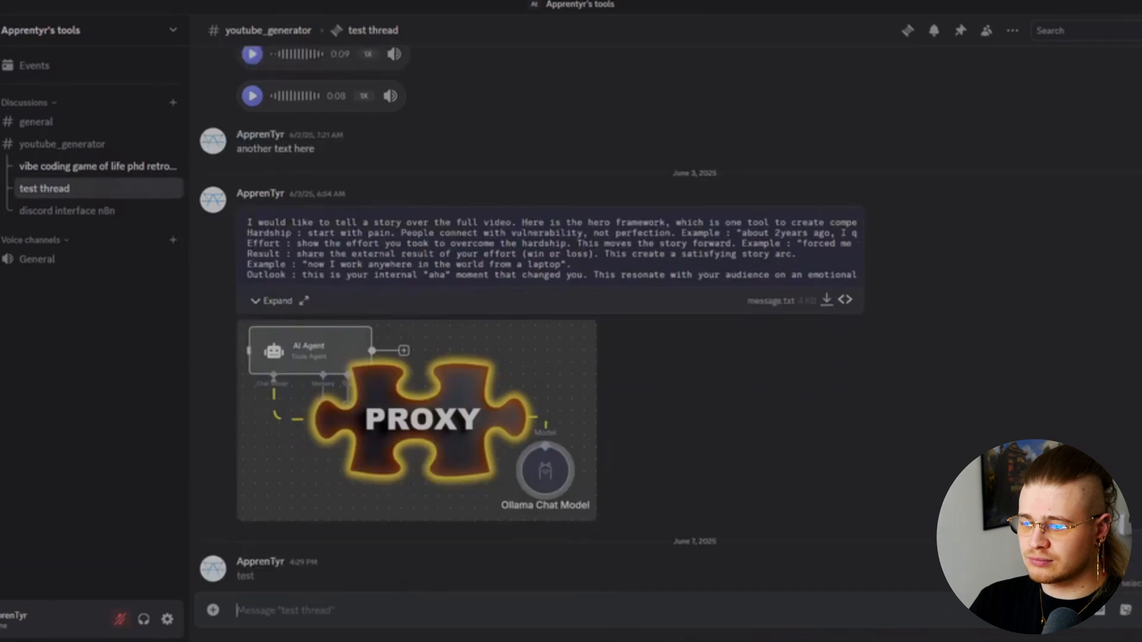
pyautogui.write('/gen')
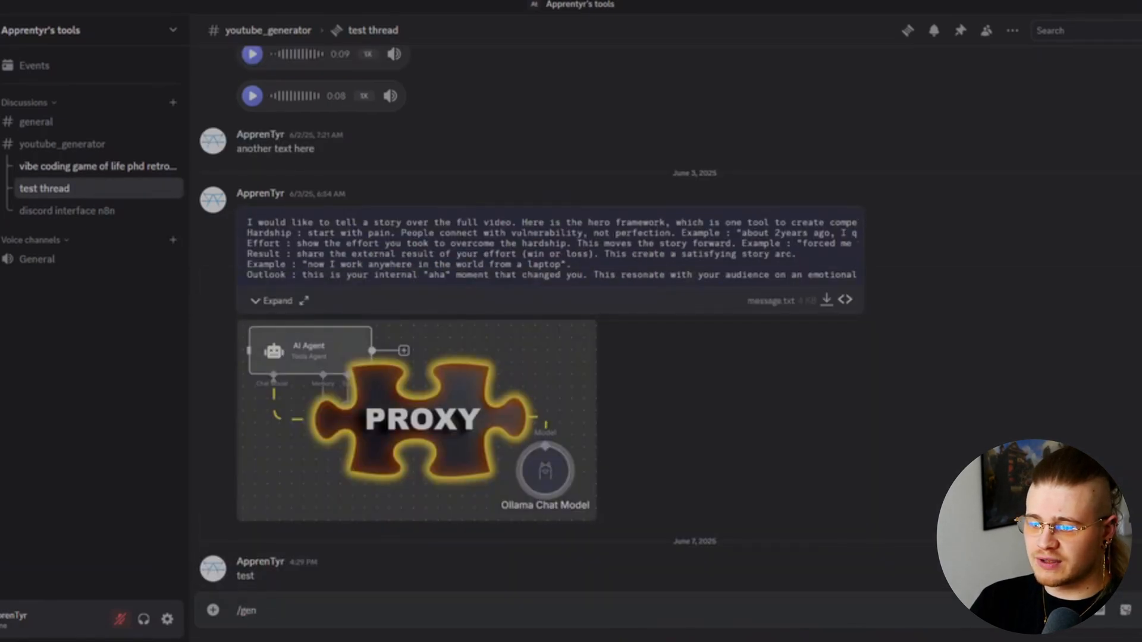
pyautogui.press('Return')
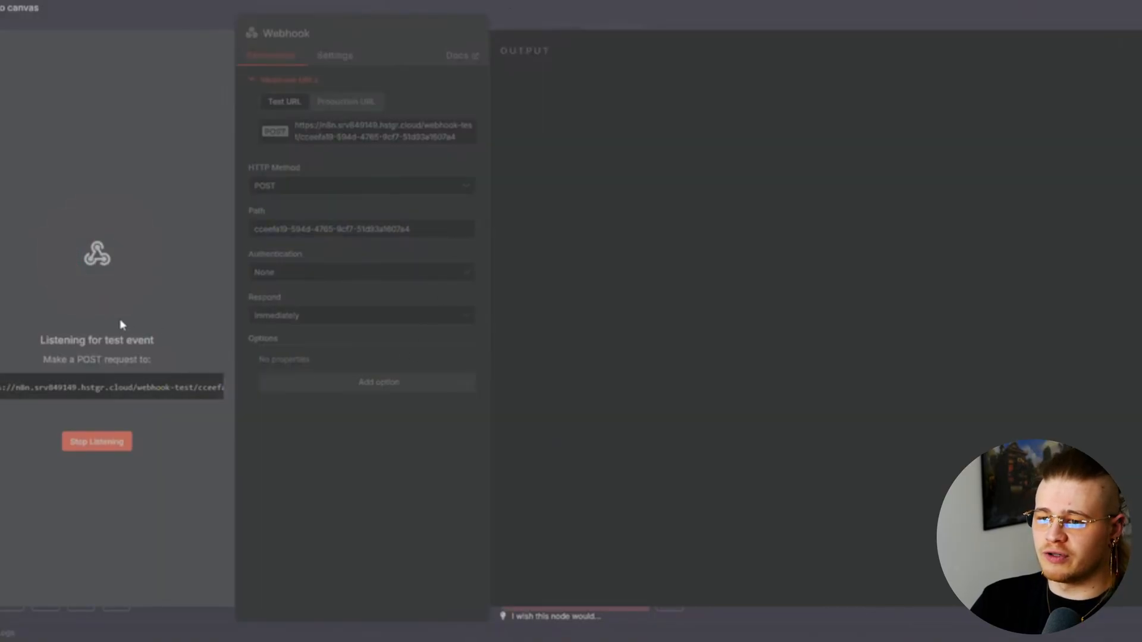
# Scroll through the Webhook output to review the messages and their attachments' content types
pyautogui.scroll(-5, 783, 293)
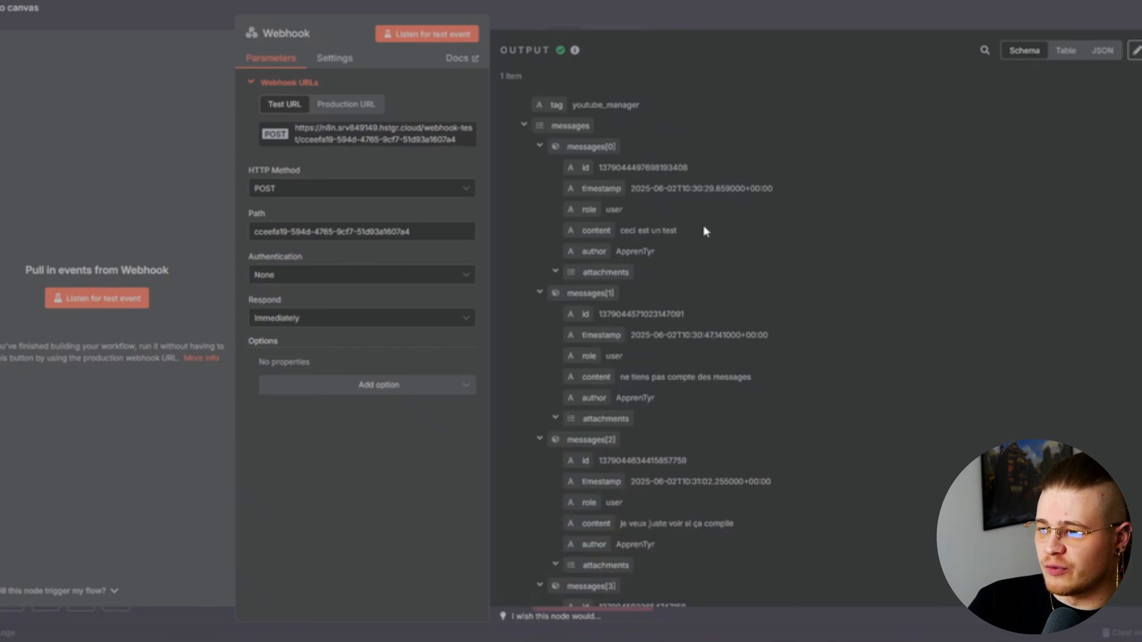
pyautogui.scroll(-8, 666, 247)
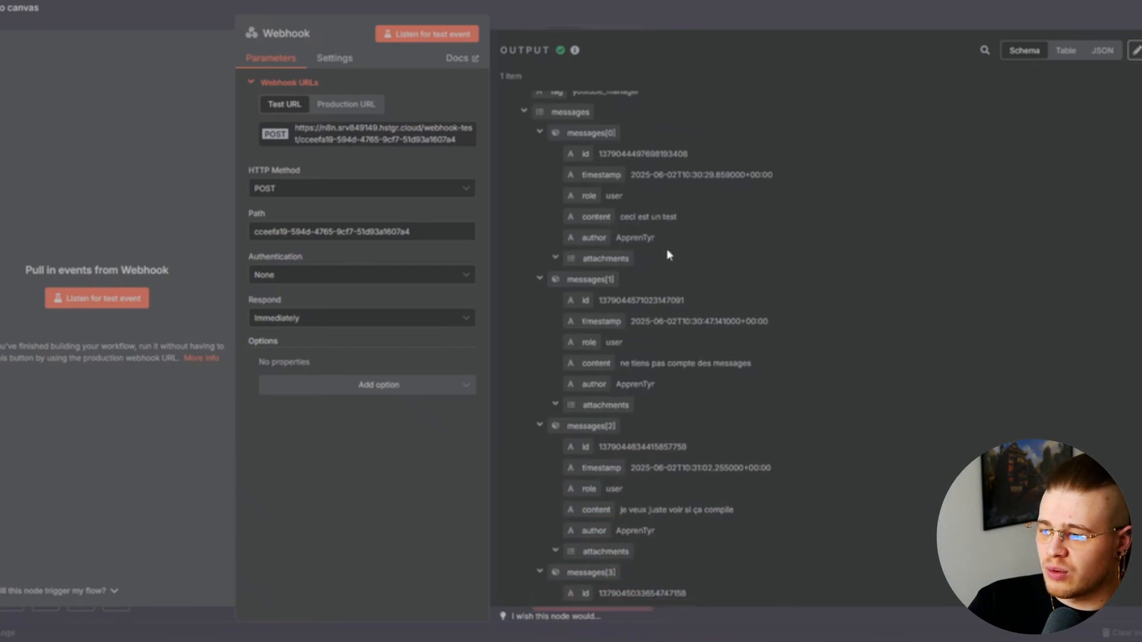
pyautogui.scroll(-1, 674, 248)
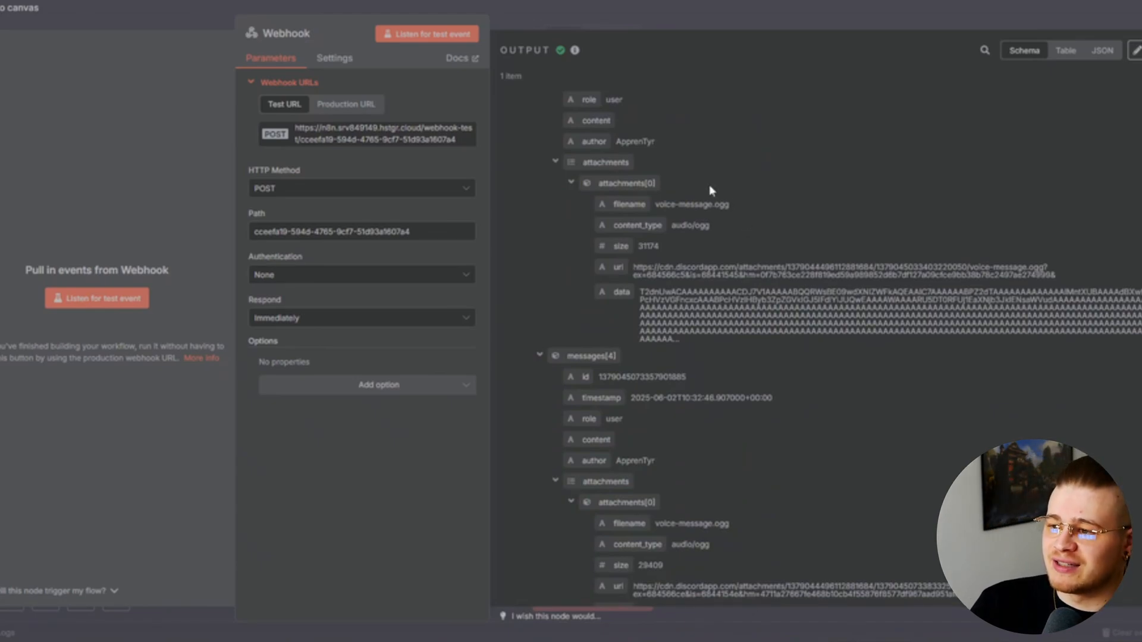
pyautogui.scroll(-8, 704, 267)
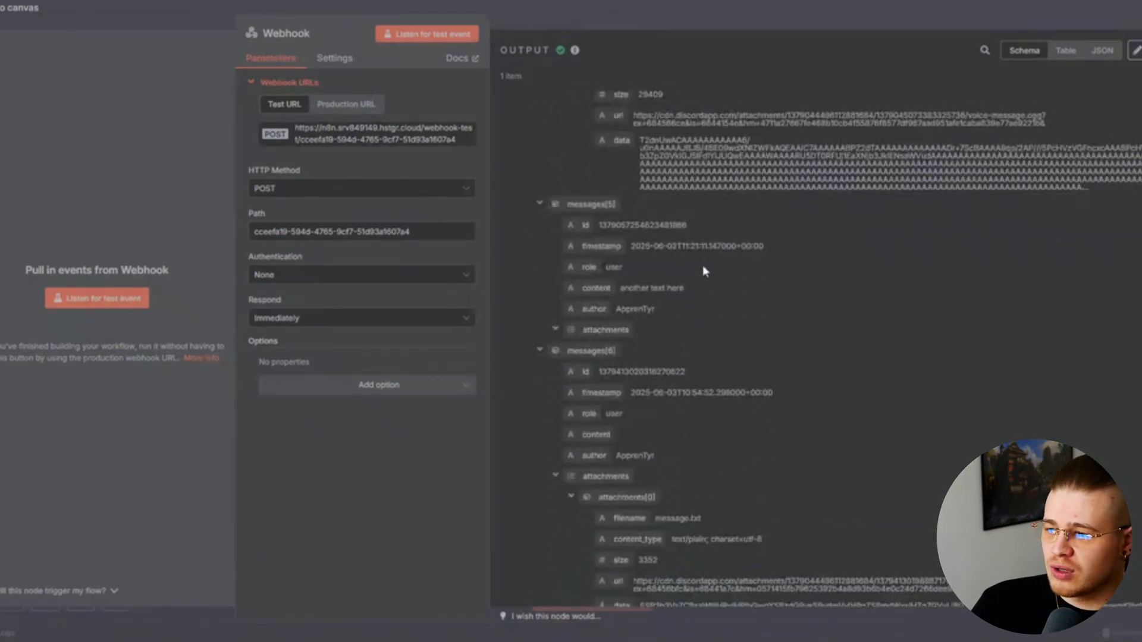
pyautogui.scroll(-4, 704, 271)
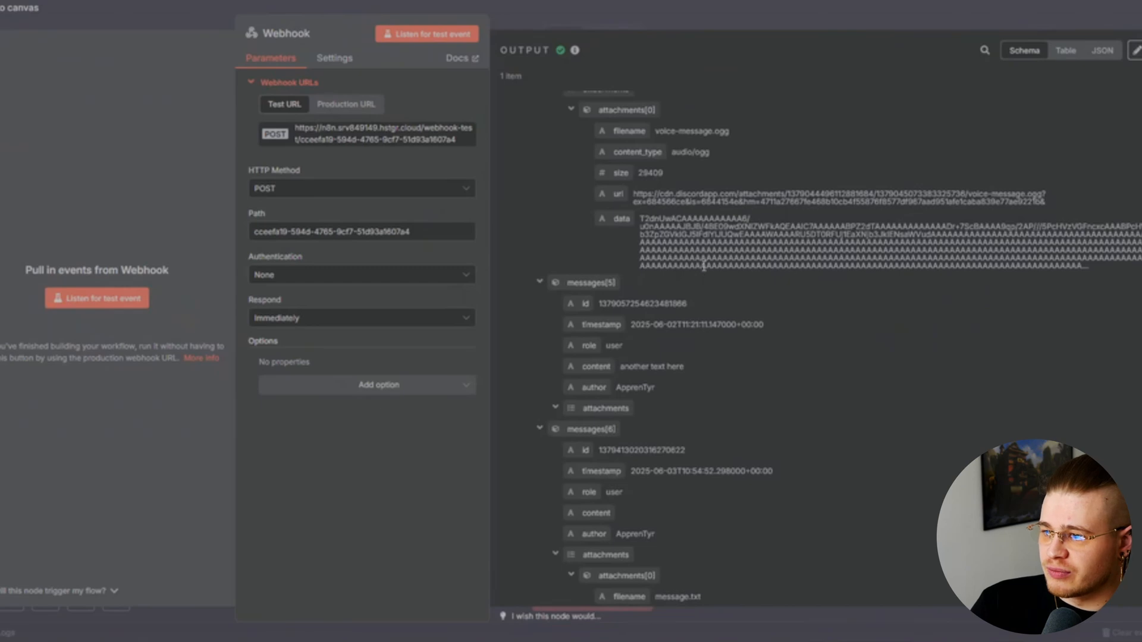
pyautogui.scroll(-6, 694, 277)
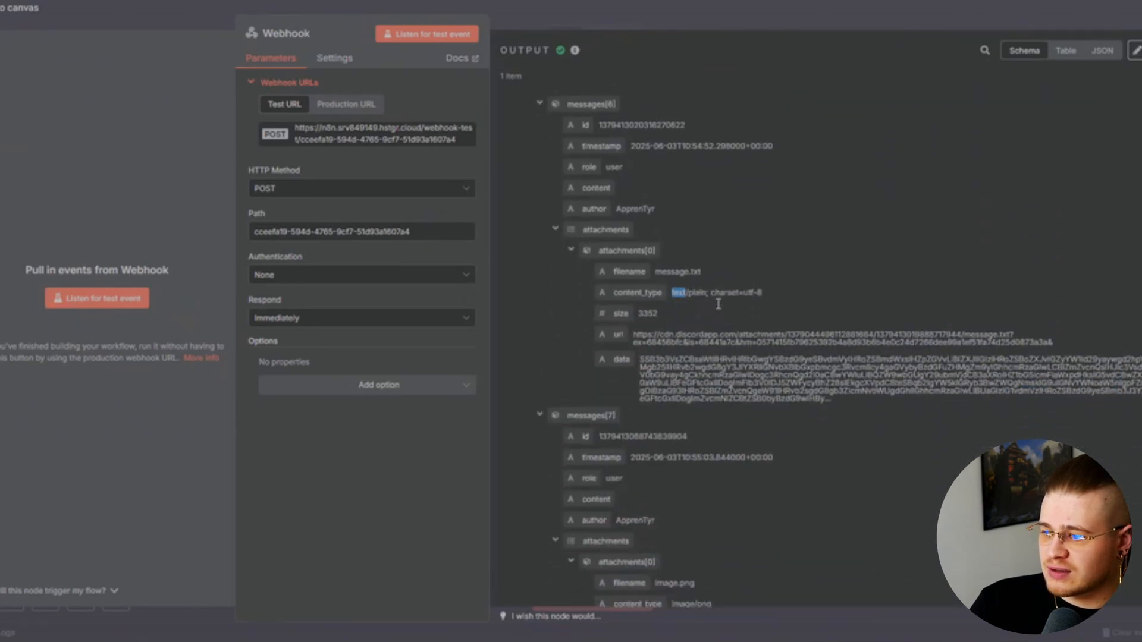
pyautogui.moveTo(672, 252); pyautogui.dragTo(716, 253)
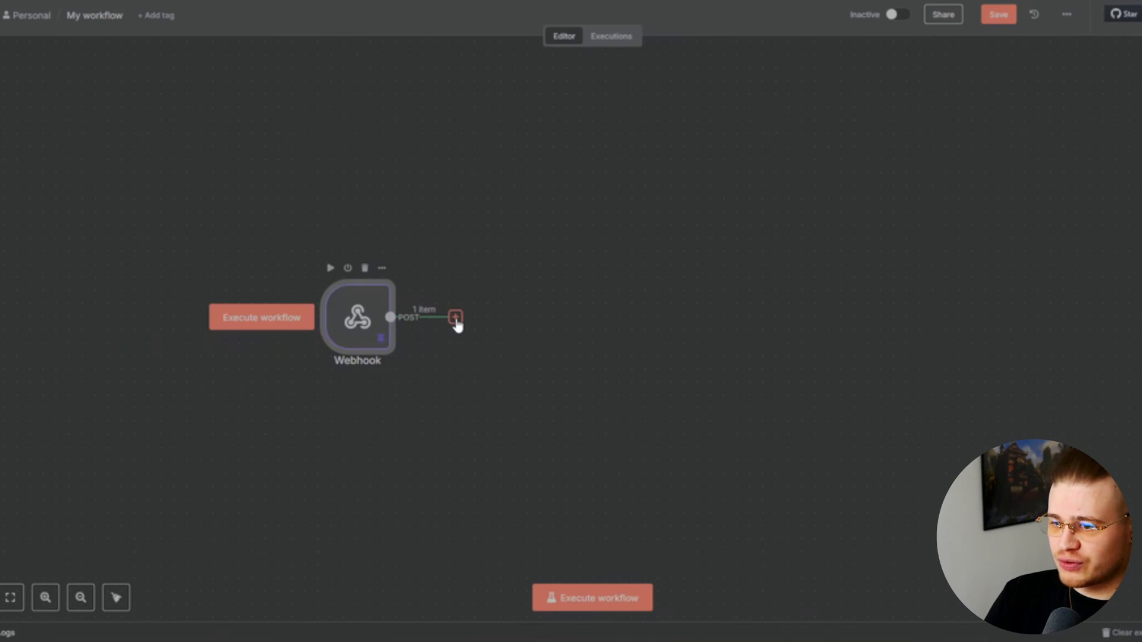
# Add a Split Out node after the Webhook
pyautogui.click(455, 317)
pyautogui.write('spli')
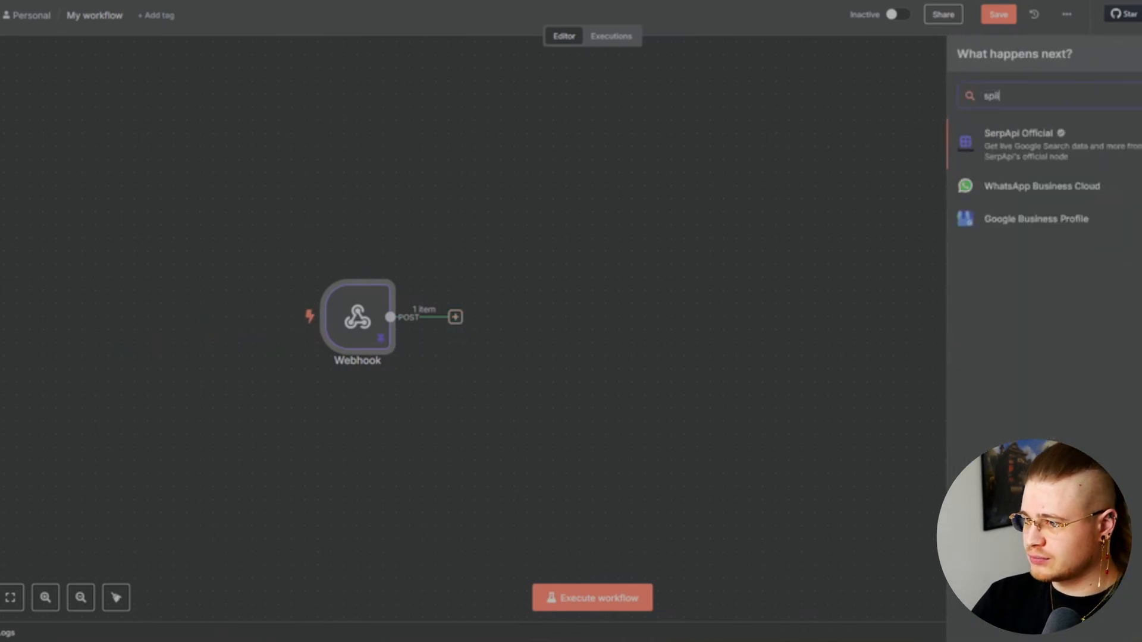
pyautogui.write('t')
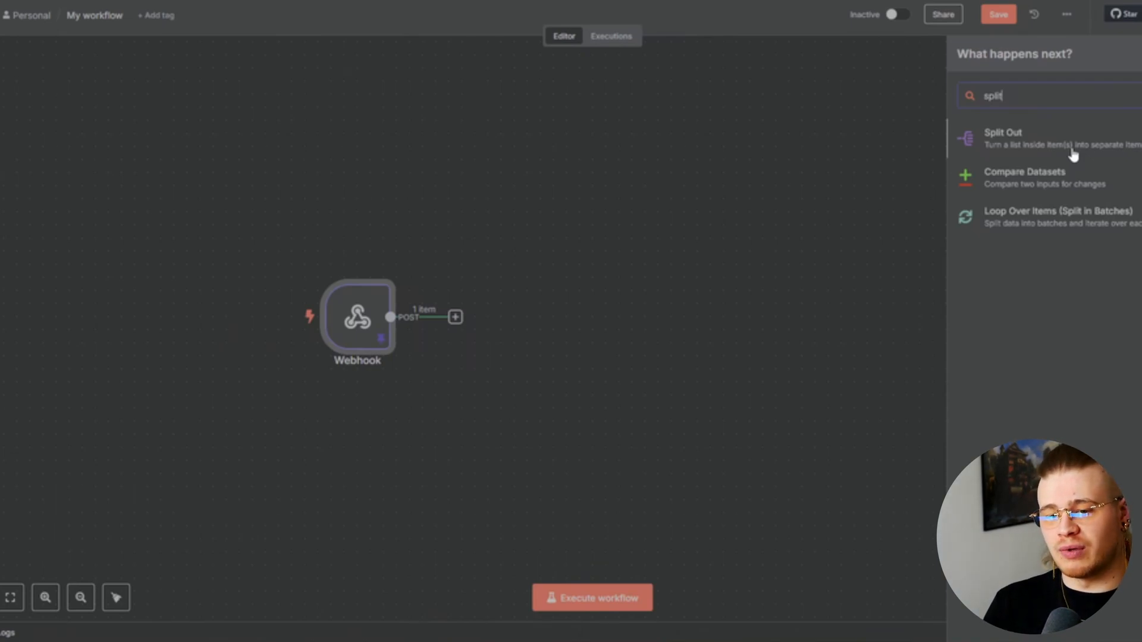
pyautogui.click(1074, 154)
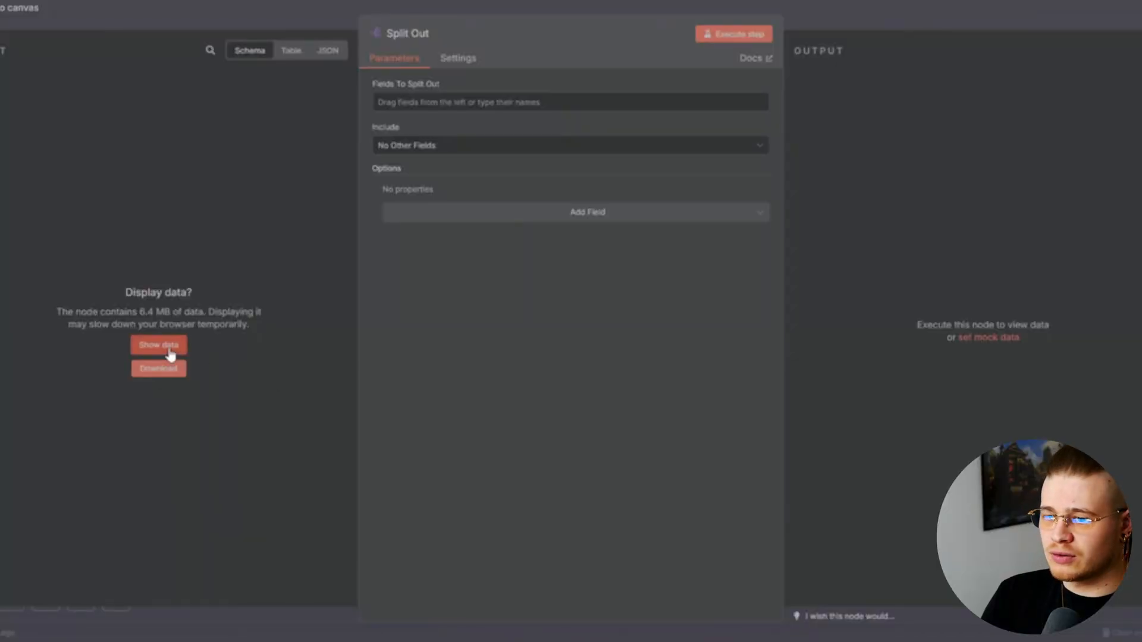
# Split out body.messages with the Include Binary option turned on
pyautogui.click(167, 345)
pyautogui.scroll(-2, 75, 374)
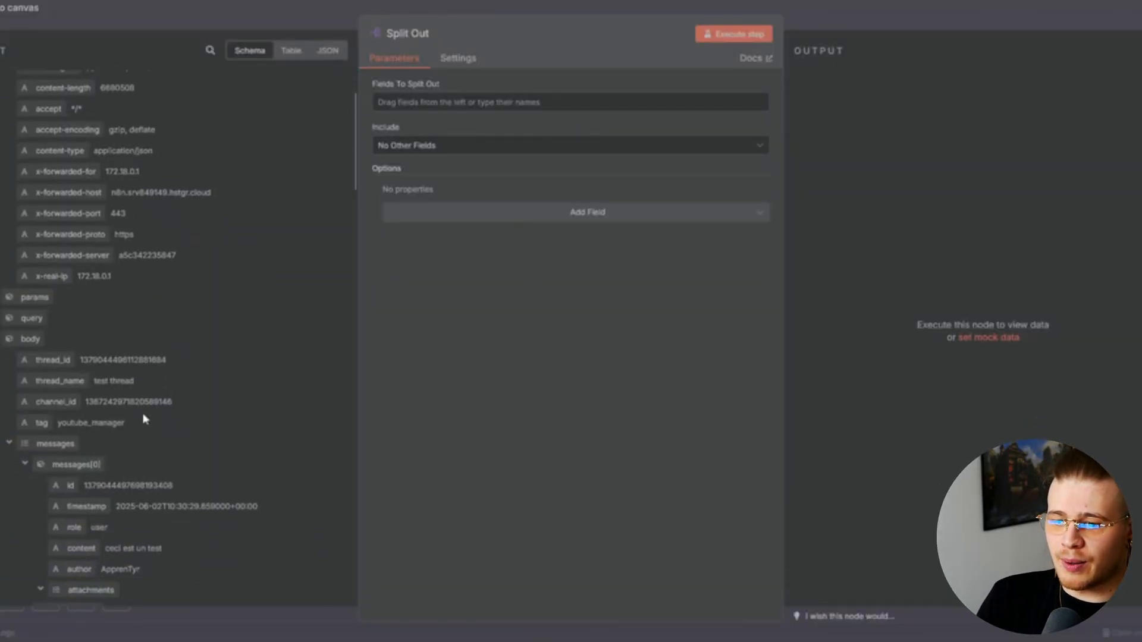
pyautogui.scroll(-2, 142, 416)
pyautogui.moveTo(55, 365); pyautogui.dragTo(457, 102)
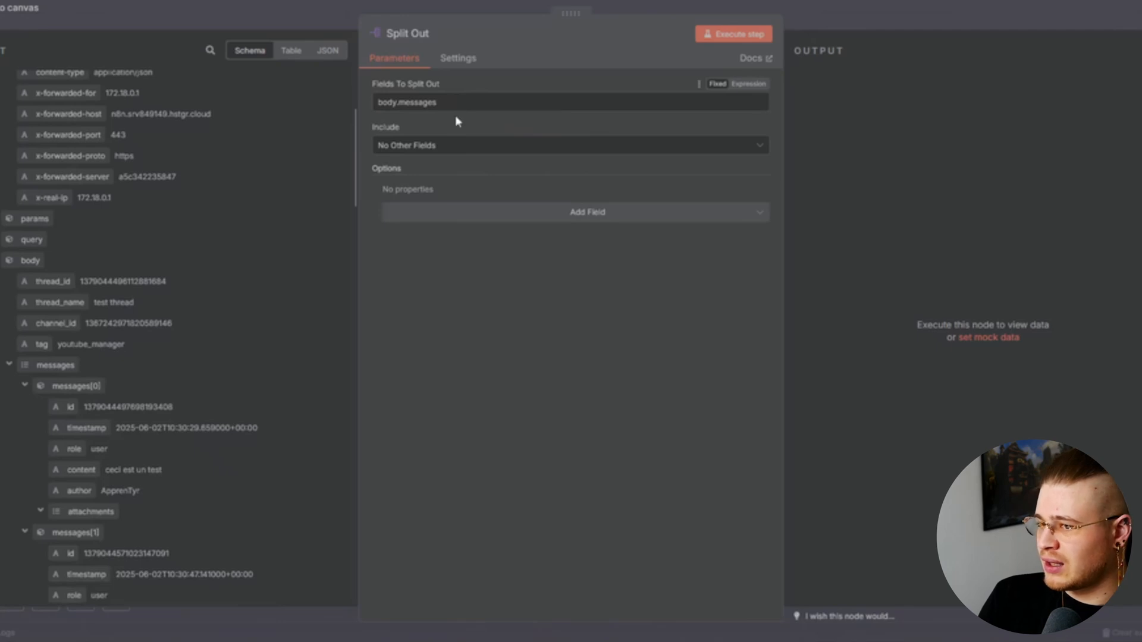
pyautogui.click(576, 219)
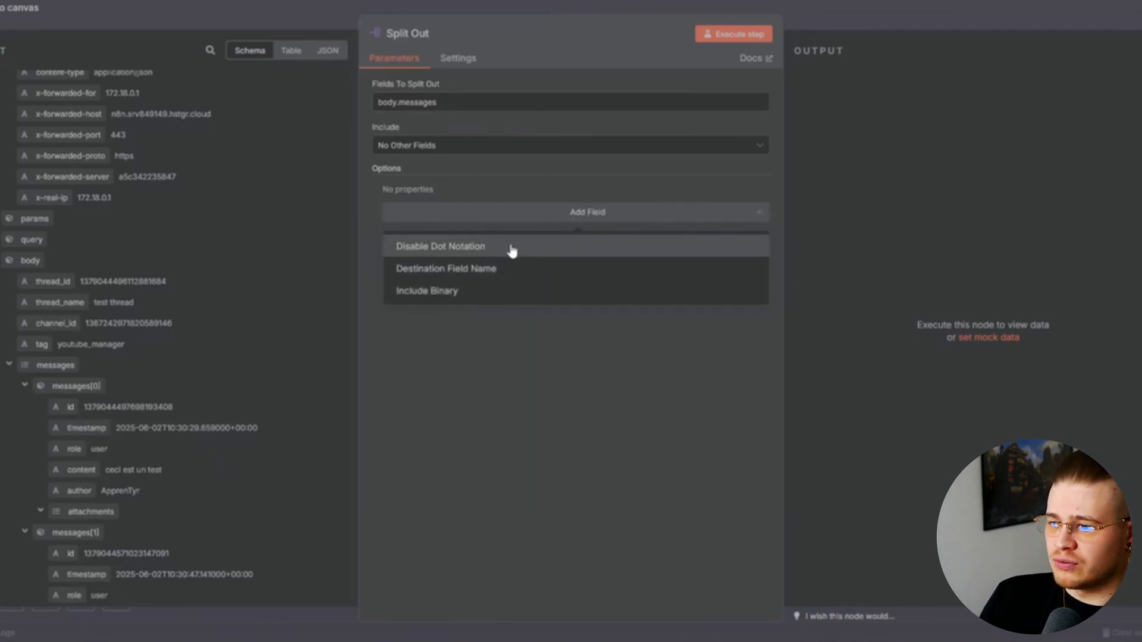
pyautogui.click(512, 288)
pyautogui.click(400, 208)
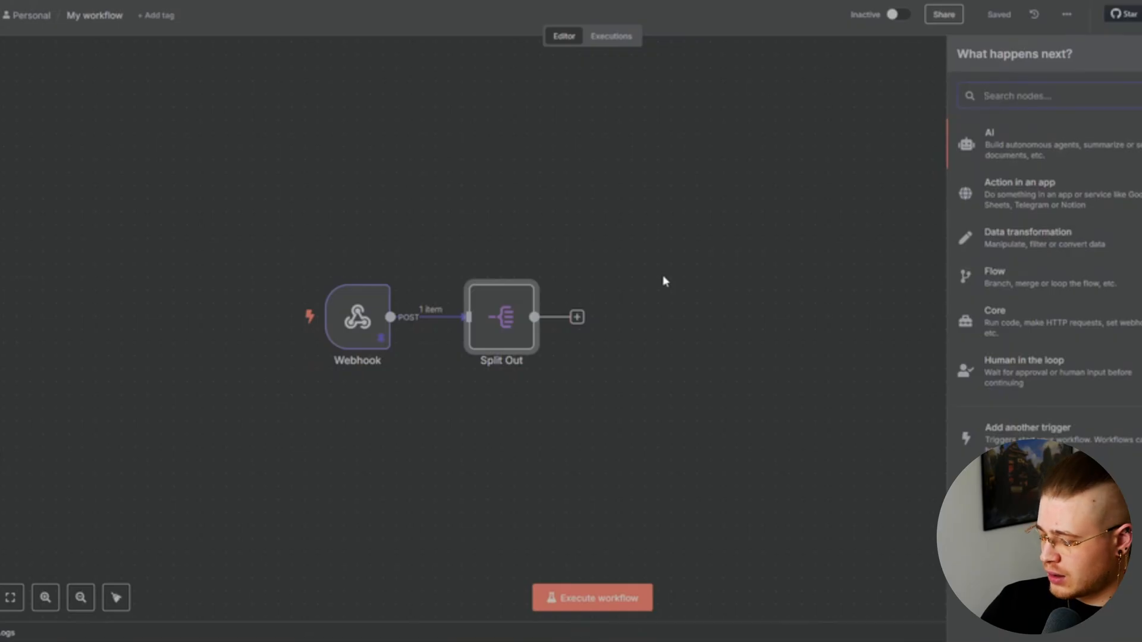
pyautogui.write('swit')
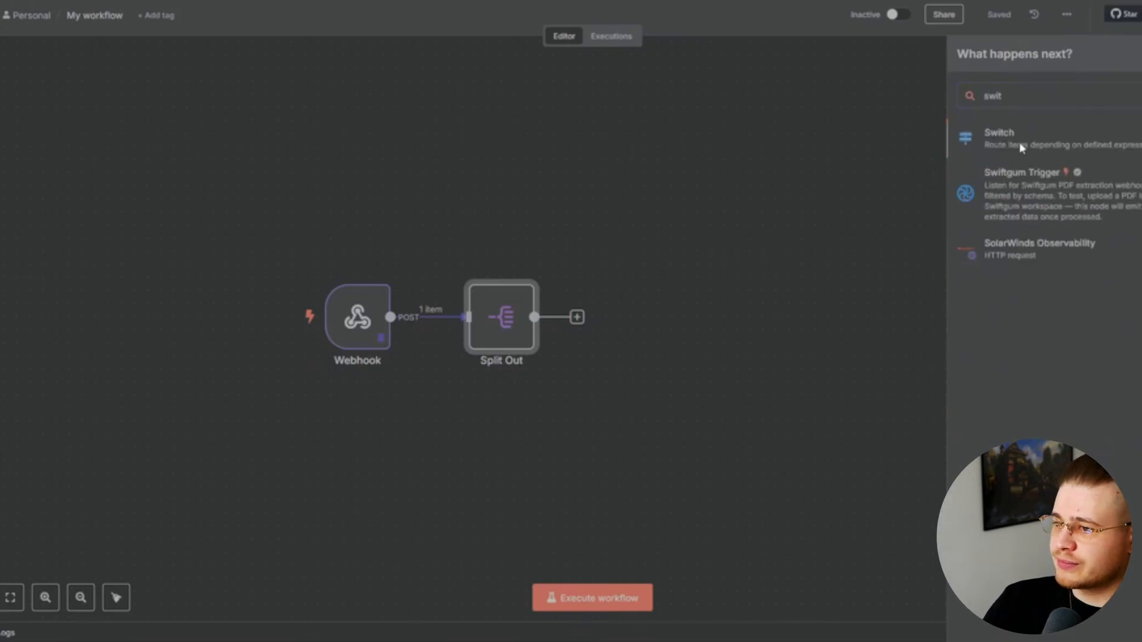
# Add a Switch node whose first rule, content not empty, outputs to 'message content'
pyautogui.press('Return')
pyautogui.click(200, 339)
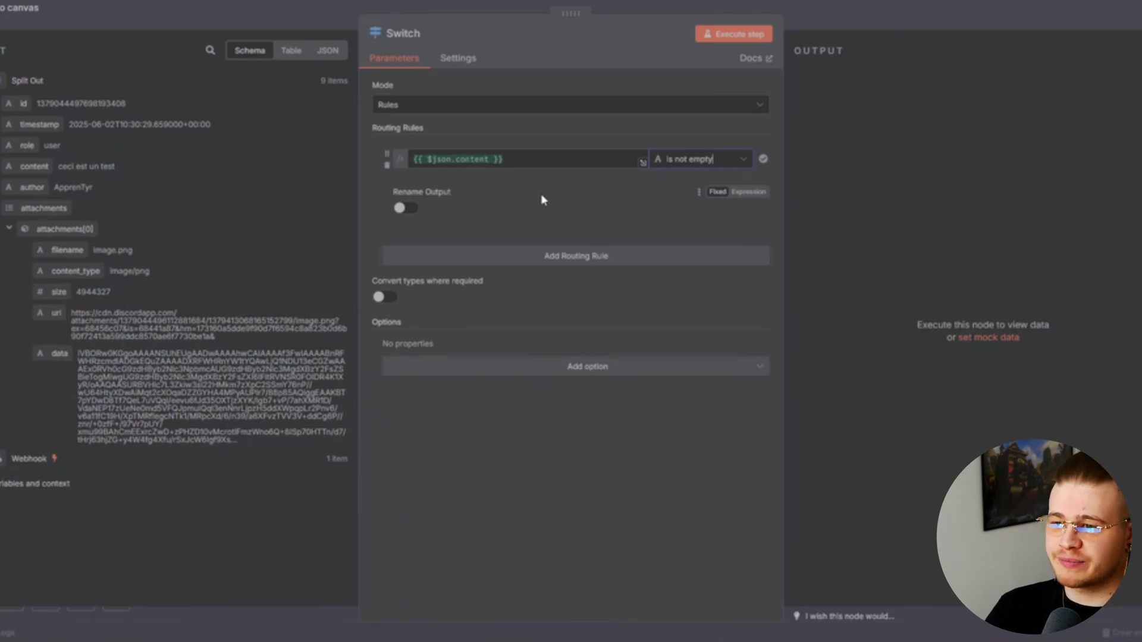
pyautogui.click(406, 207)
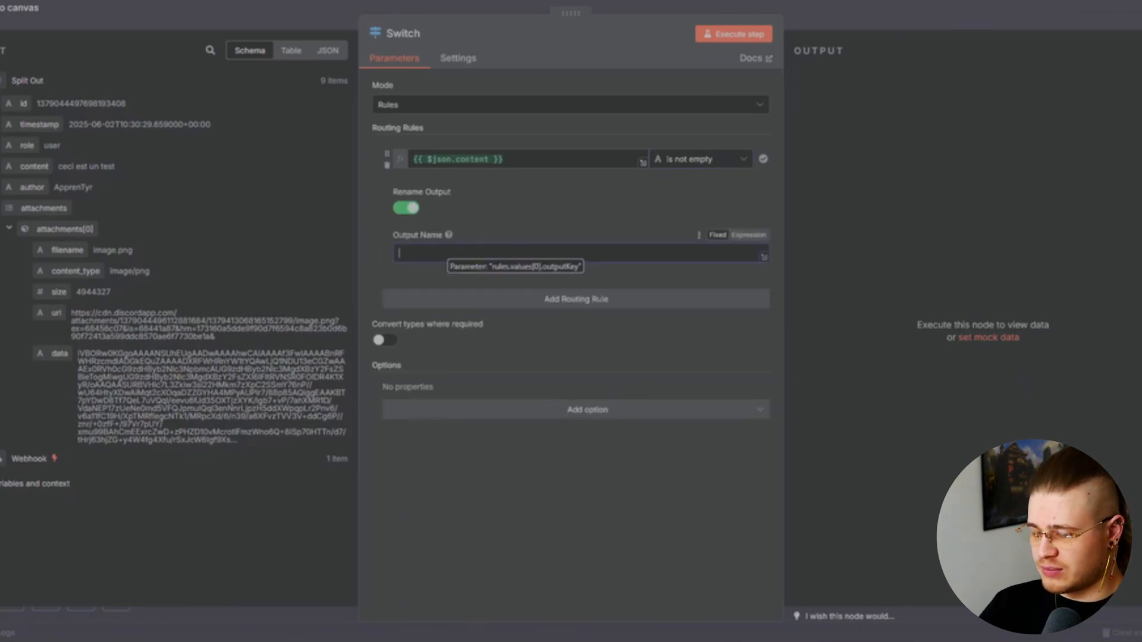
pyautogui.write('message cone')
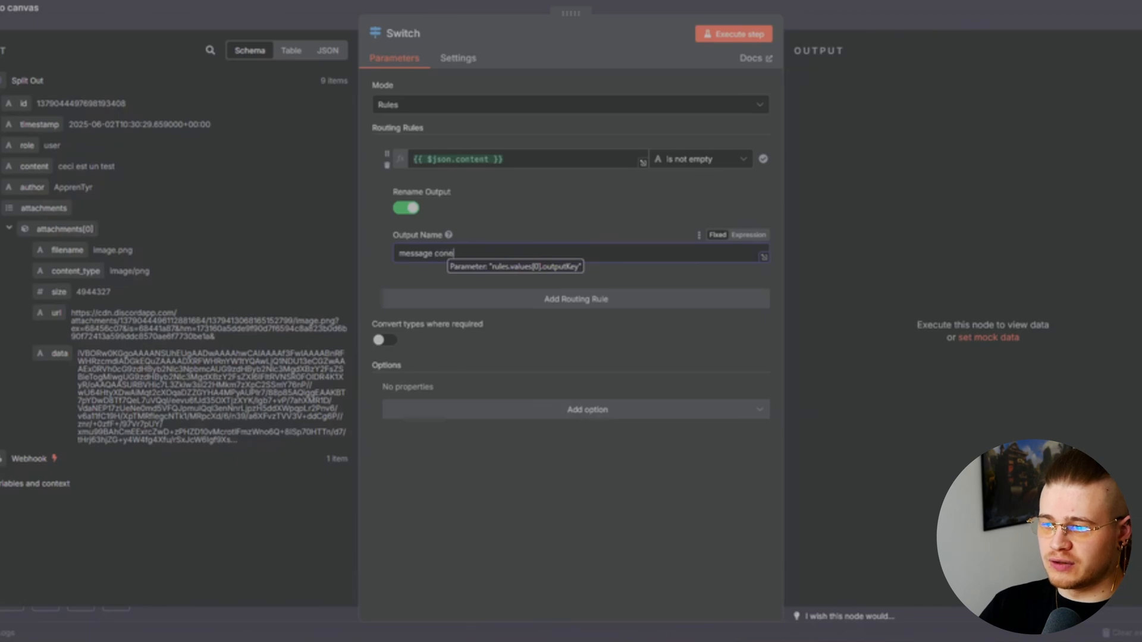
pyautogui.press('BackSpace')
pyautogui.write('tent')
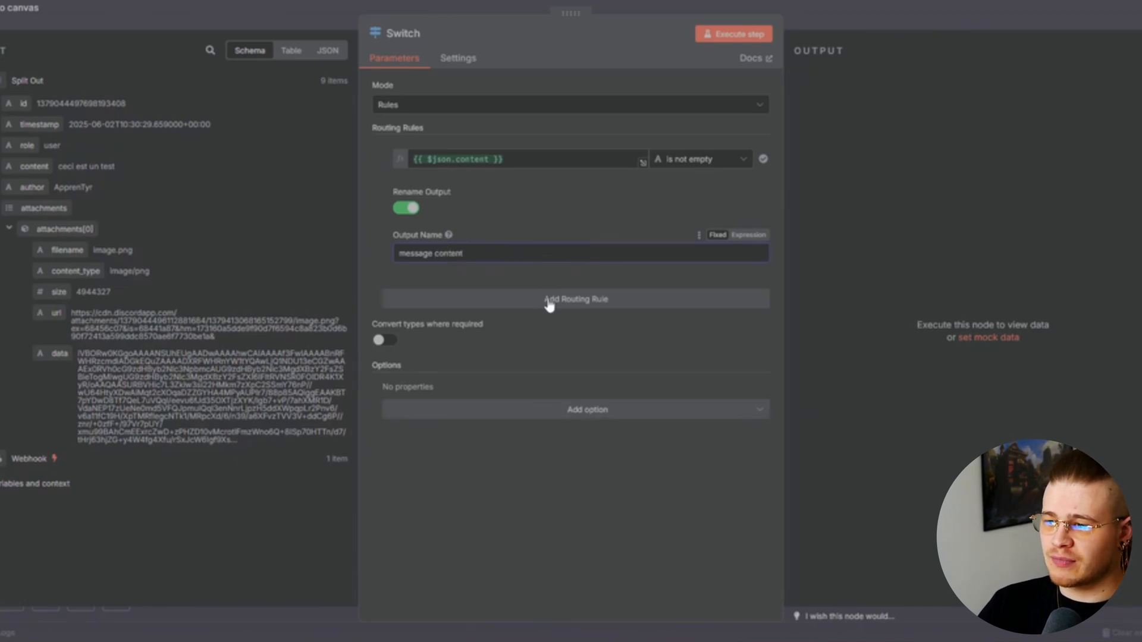
# Add a second rule routing non-empty attachments arrays to an output named 'attachements'
pyautogui.click(550, 304)
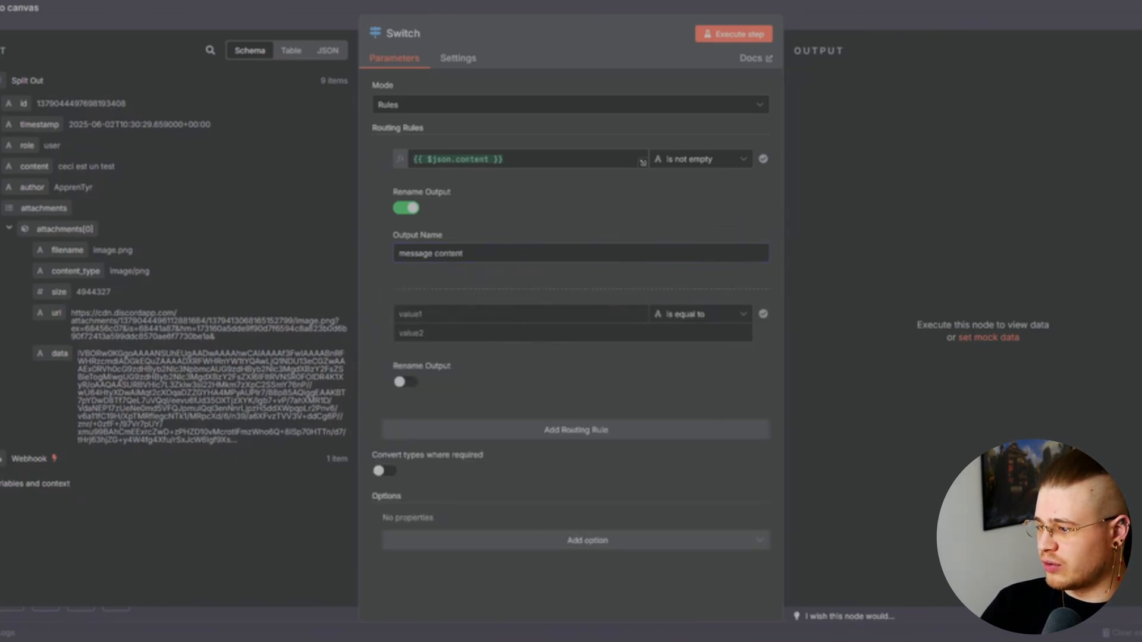
pyautogui.moveTo(43, 208); pyautogui.dragTo(478, 313)
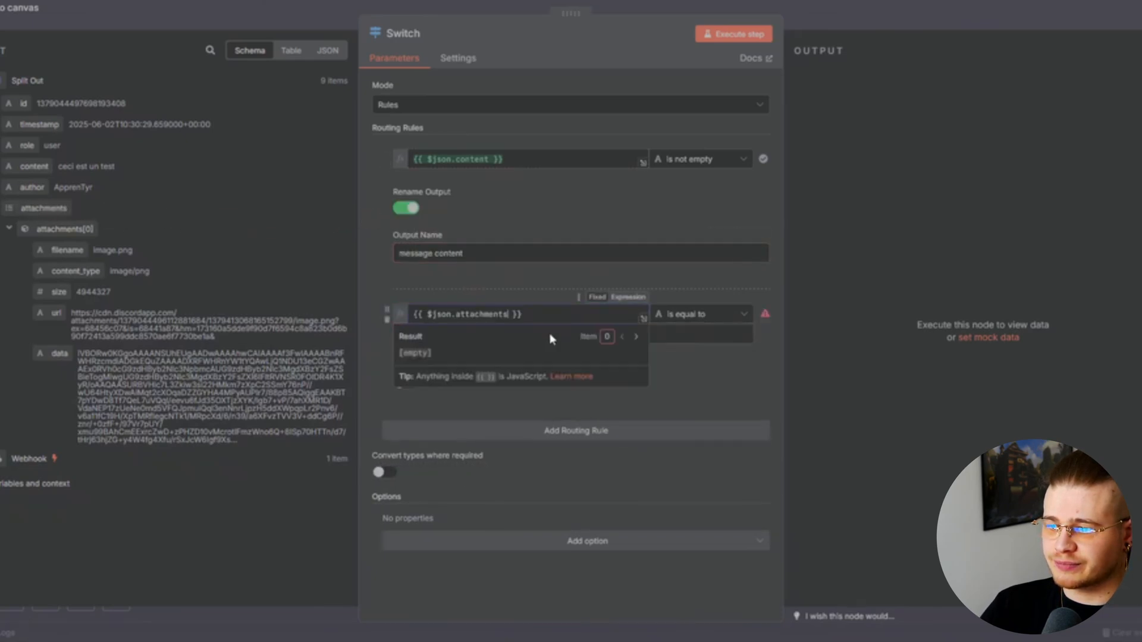
pyautogui.click(693, 315)
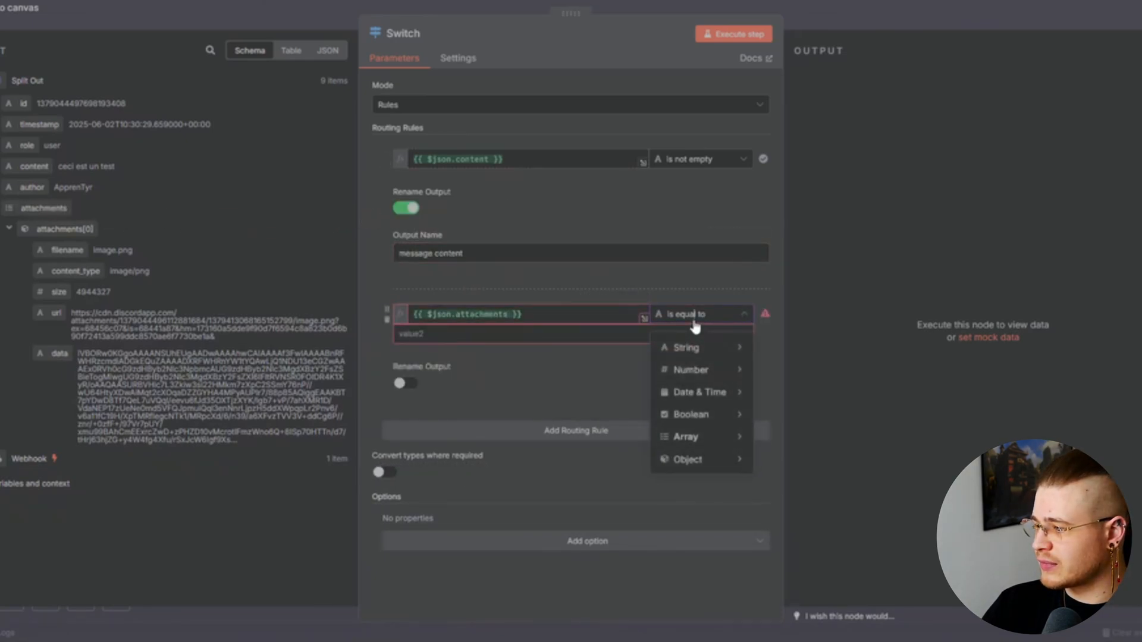
pyautogui.moveTo(722, 436)
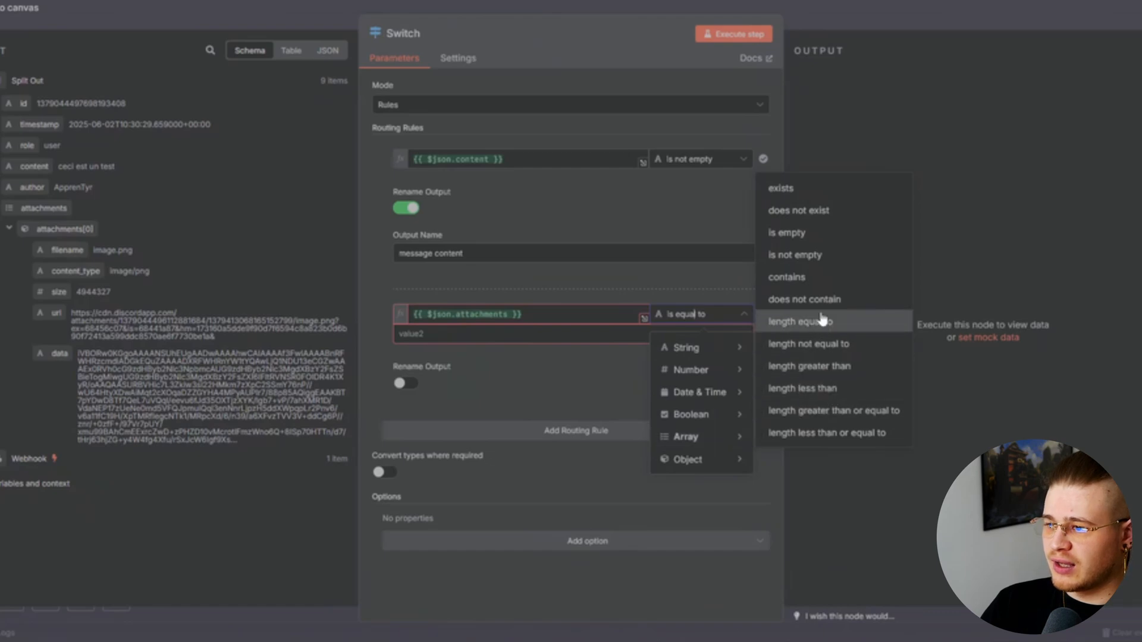
pyautogui.click(829, 271)
pyautogui.click(407, 364)
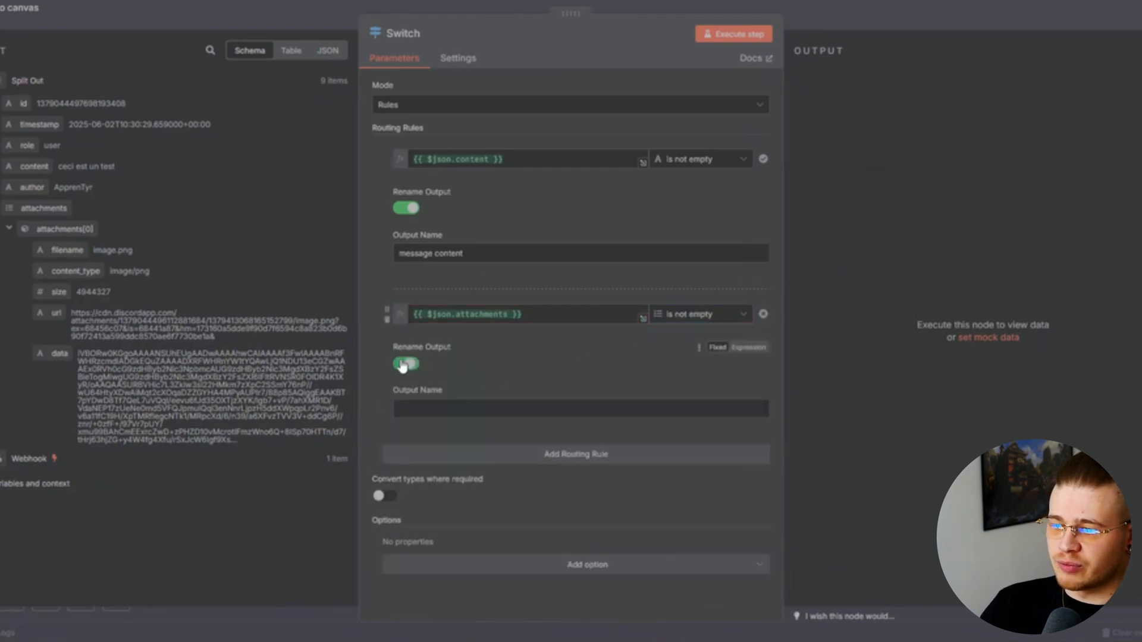
pyautogui.click(457, 413)
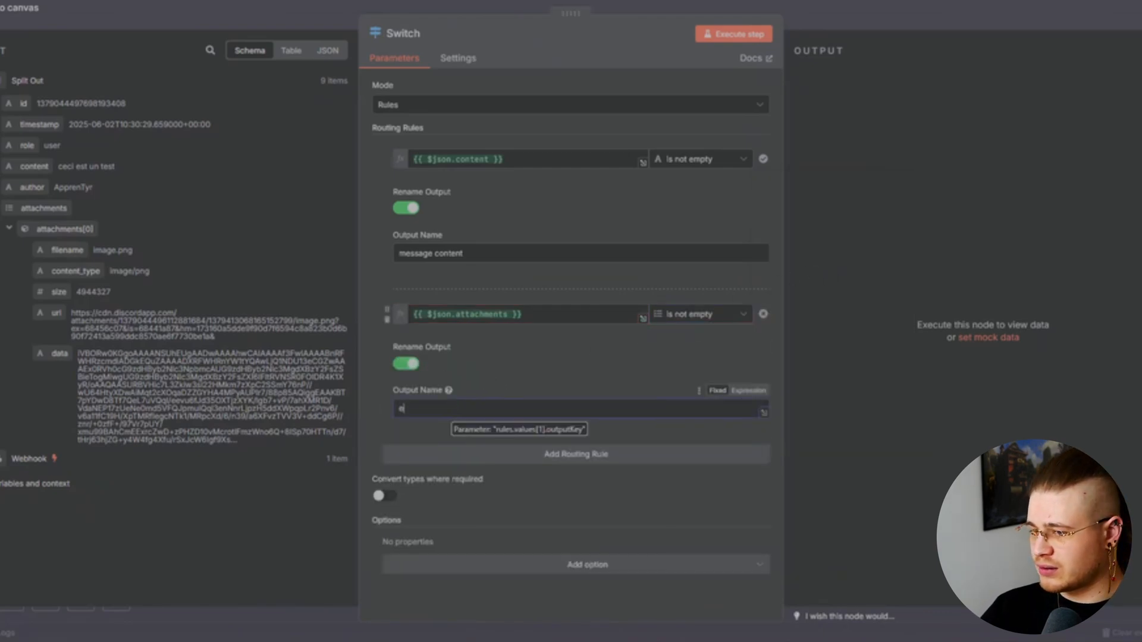
pyautogui.write('attache')
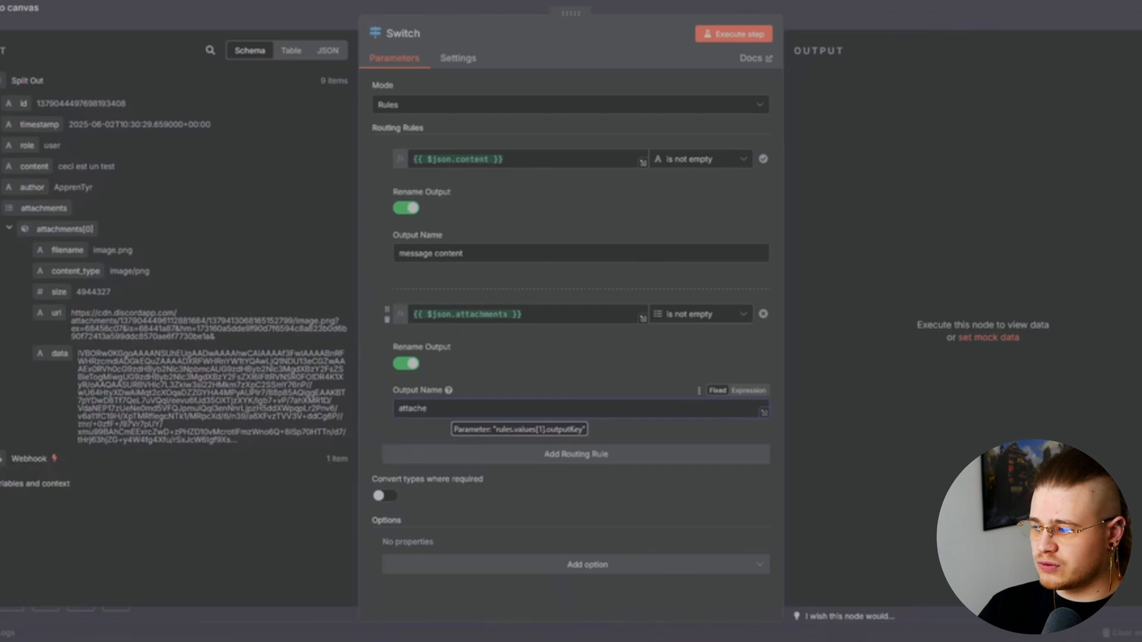
pyautogui.press('BackSpace')
pyautogui.write('ments')
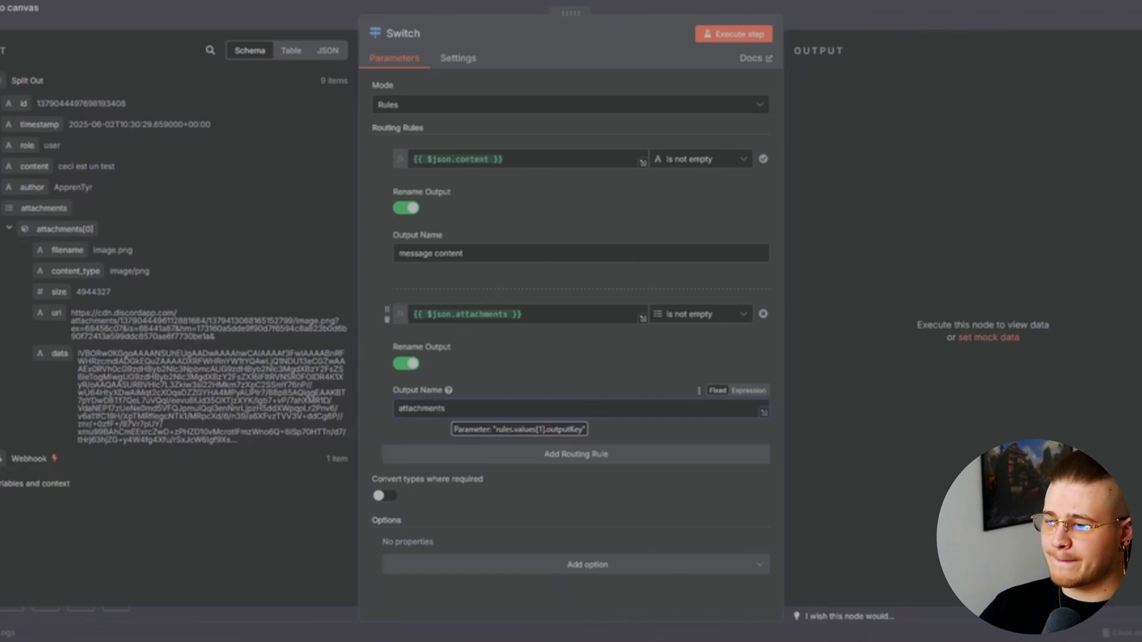
pyautogui.press('Escape')
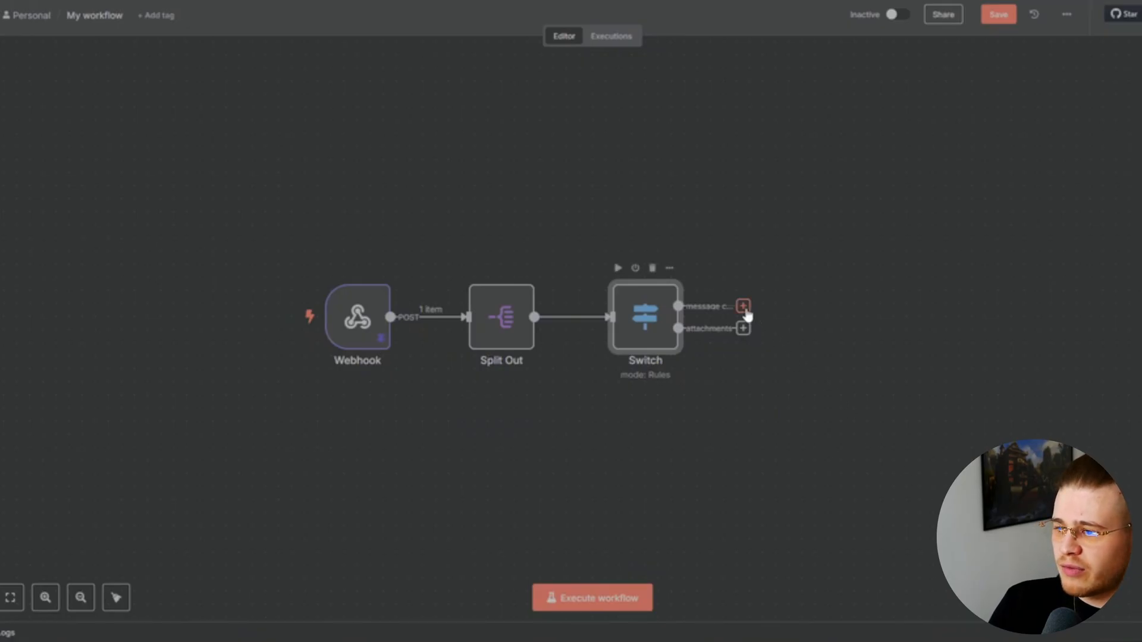
# Add an Edit Fields (Set) node on the Switch's message content output
pyautogui.click(744, 307)
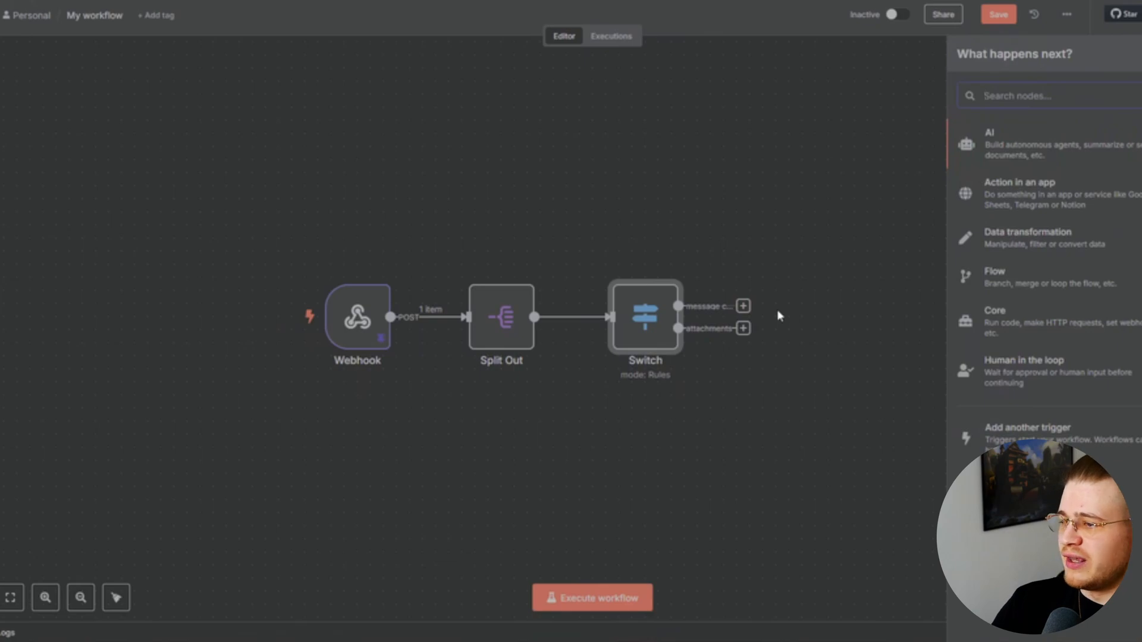
pyautogui.write('set')
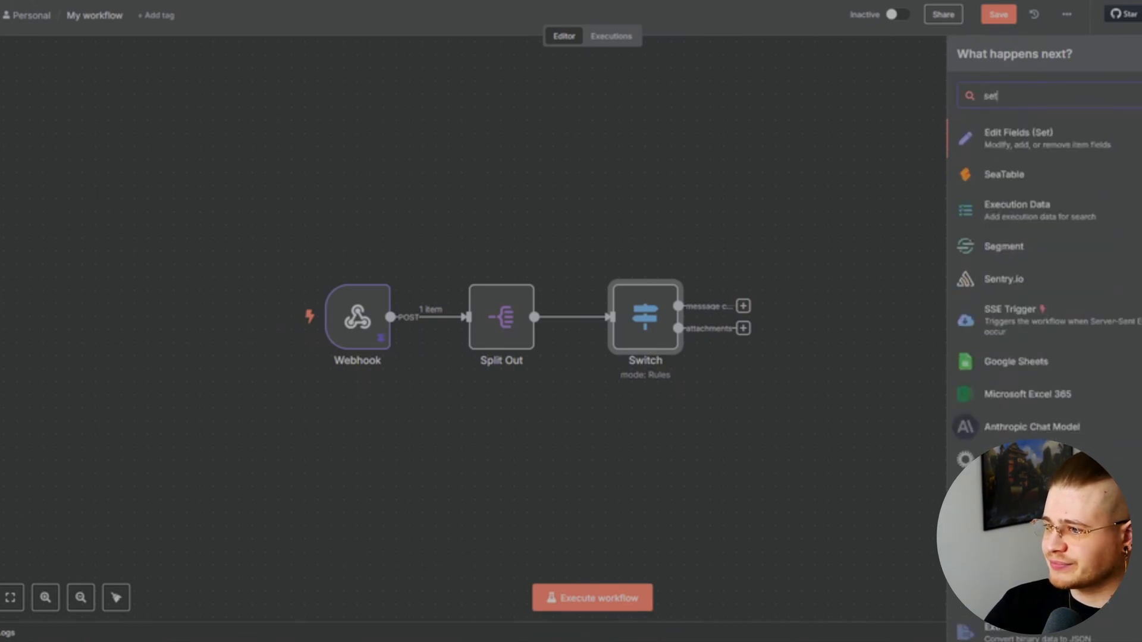
pyautogui.click(1039, 141)
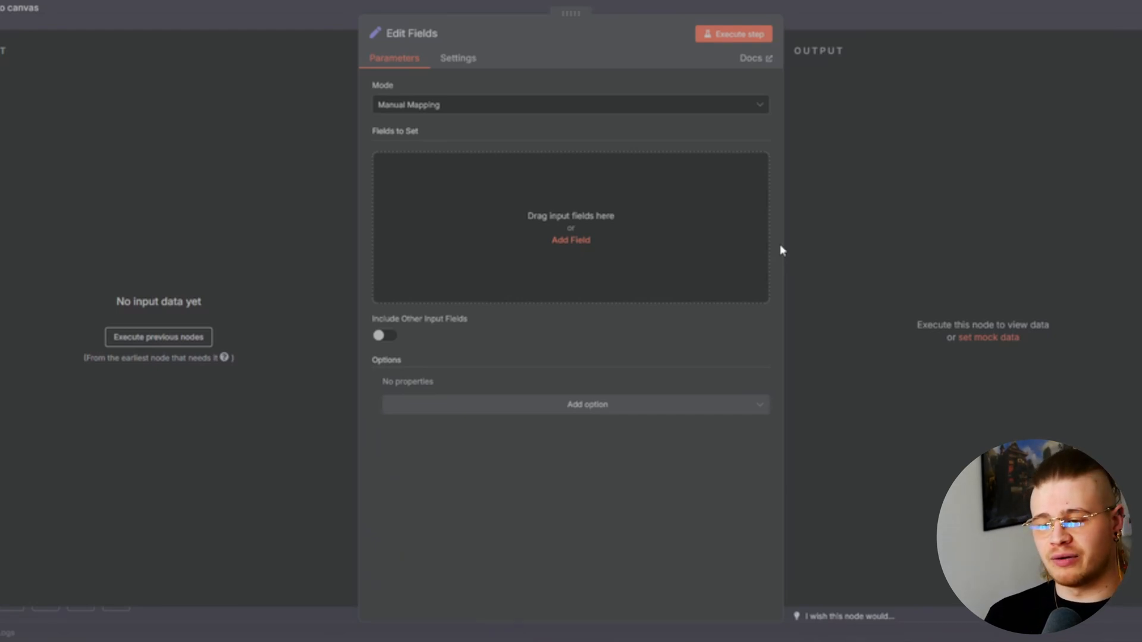
# Map content into a field renamed 'text' and also carry over timestamp
pyautogui.moveTo(31, 166); pyautogui.dragTo(483, 197)
pyautogui.doubleClick(465, 170)
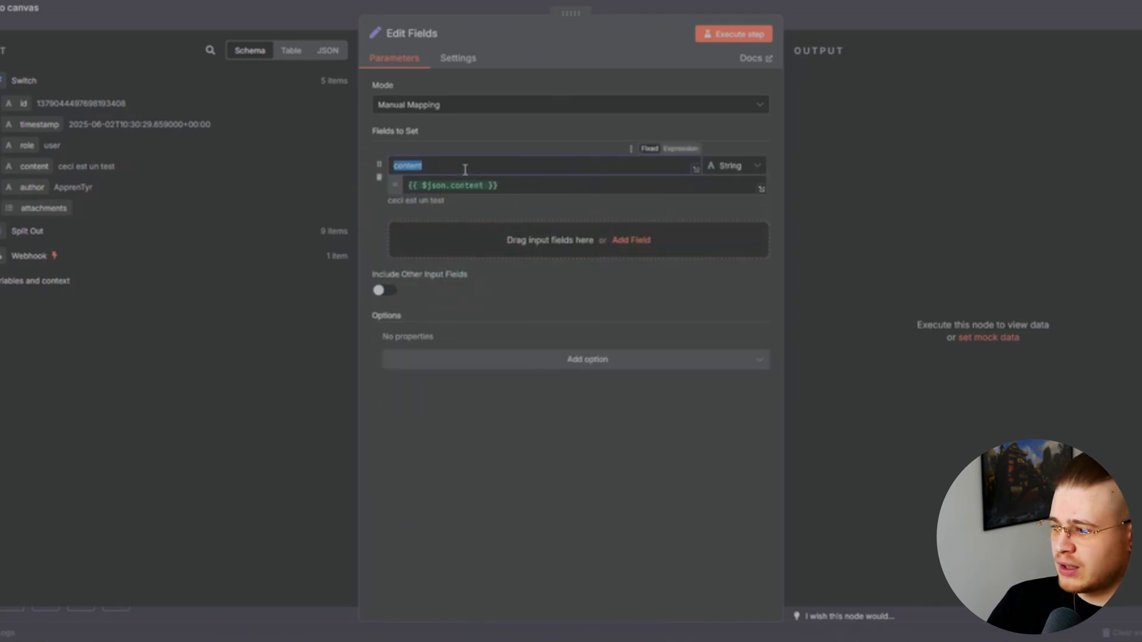
pyautogui.write('text')
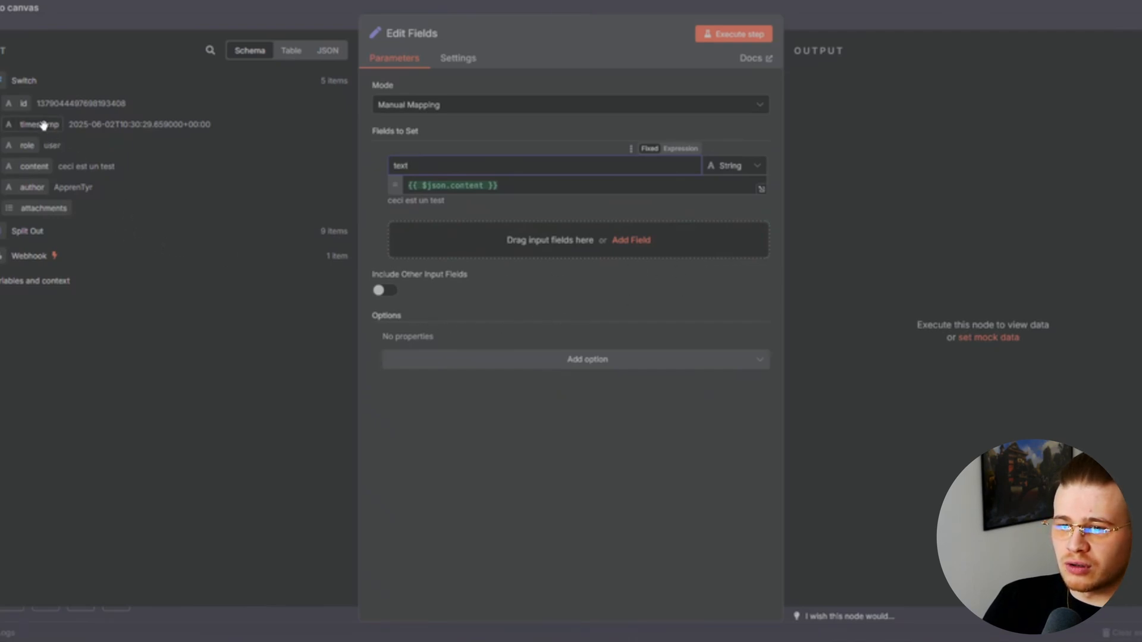
pyautogui.moveTo(43, 125); pyautogui.dragTo(466, 230)
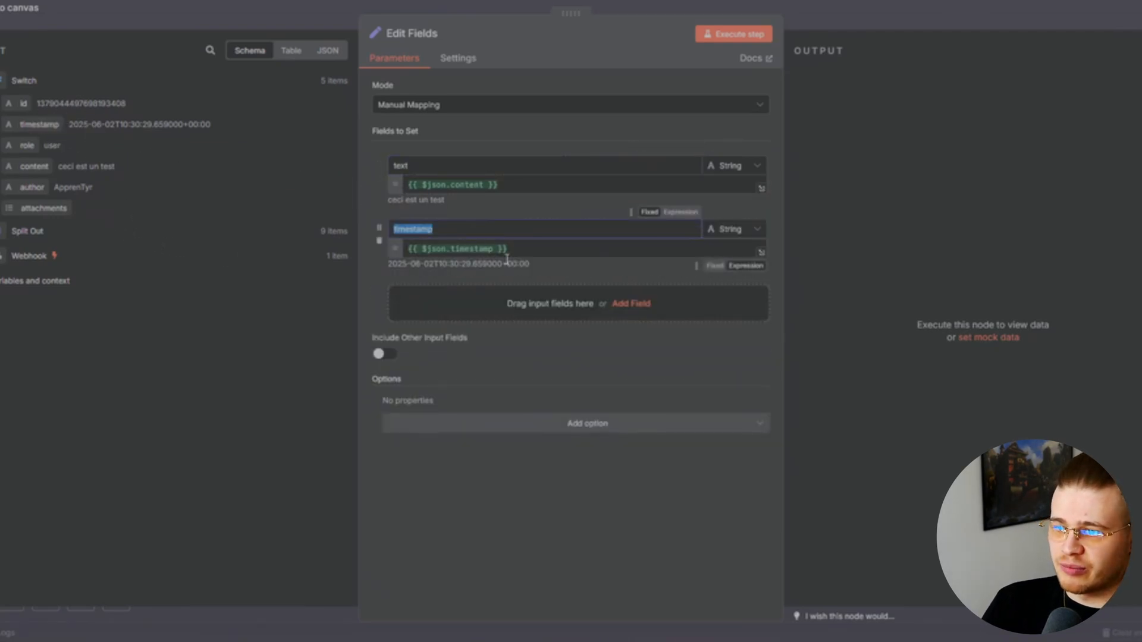
pyautogui.click(549, 282)
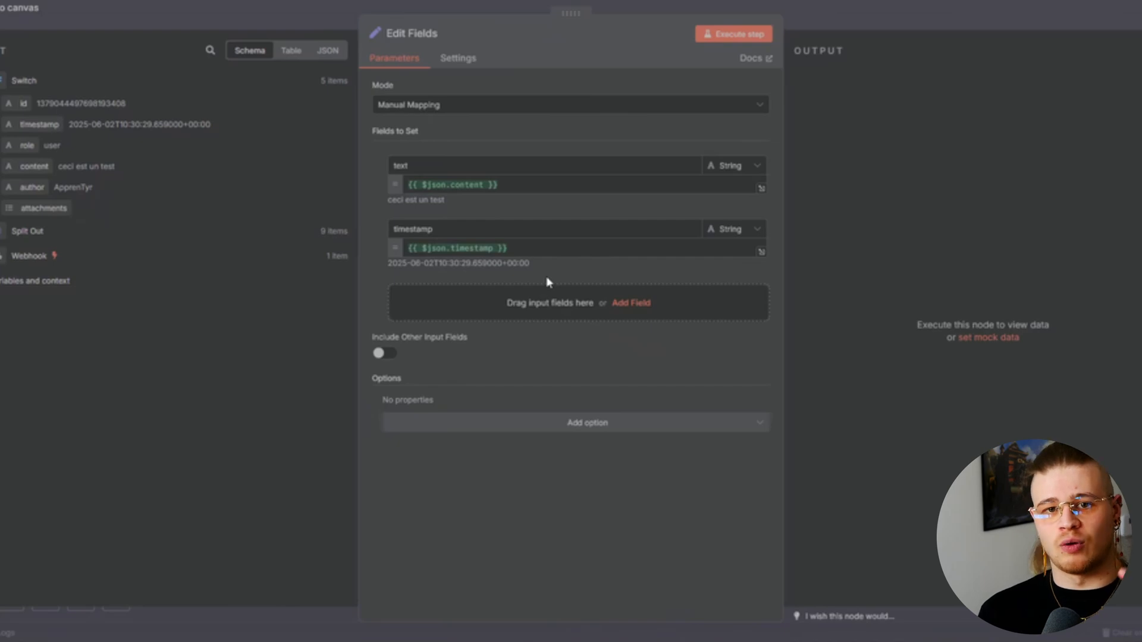
pyautogui.click(865, 253)
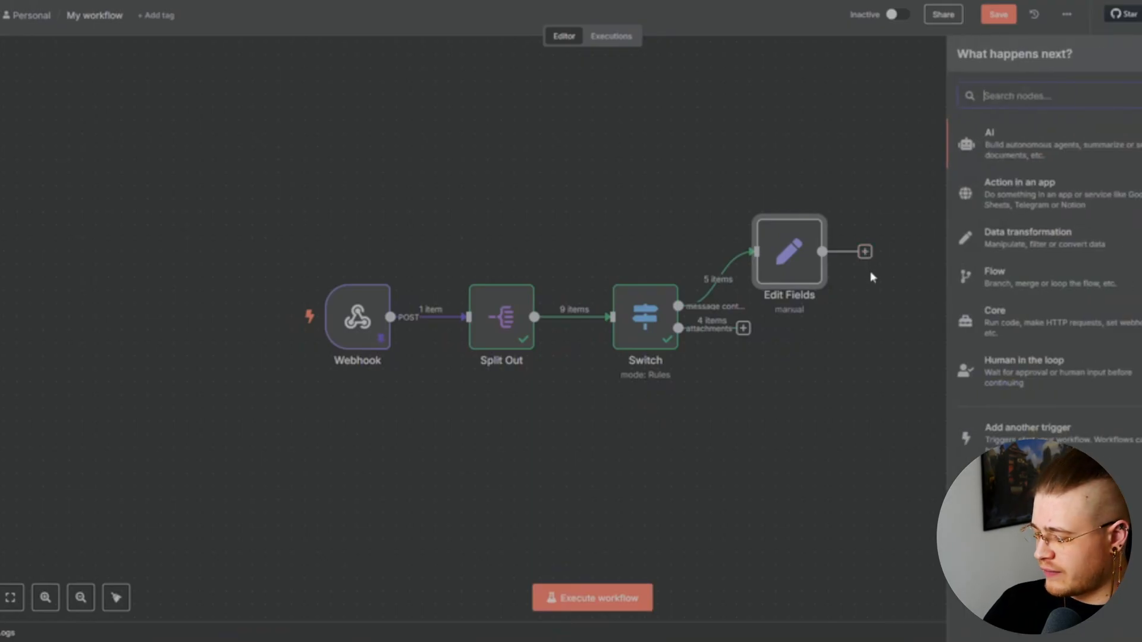
# Add a Merge node configured with three inputs
pyautogui.write('merg')
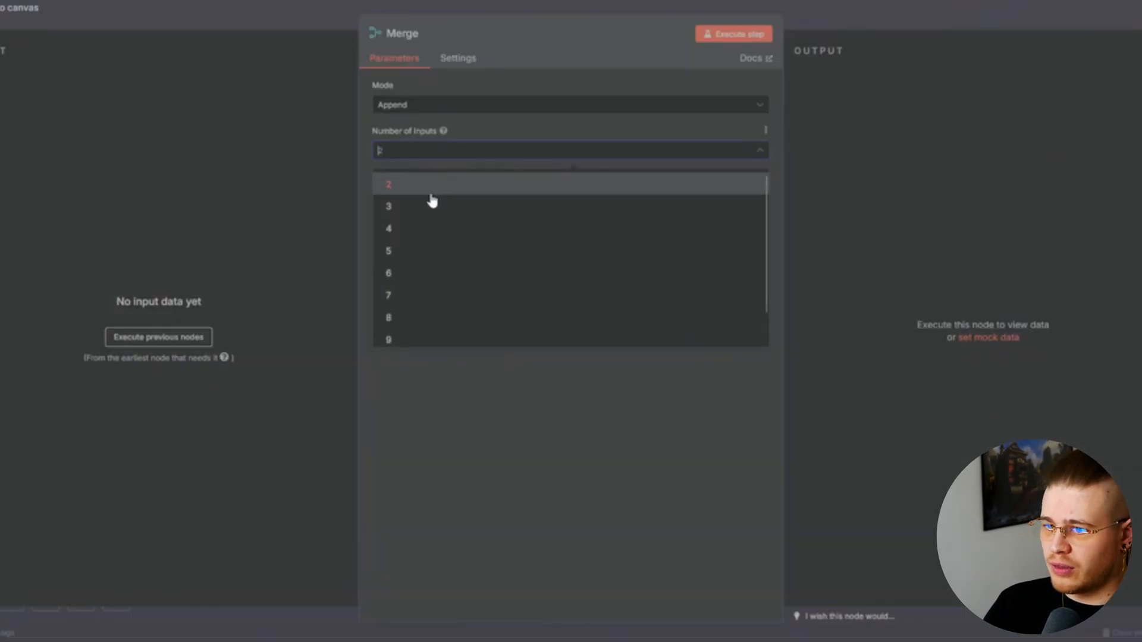
pyautogui.click(439, 181)
pyautogui.click(417, 150)
pyautogui.click(408, 206)
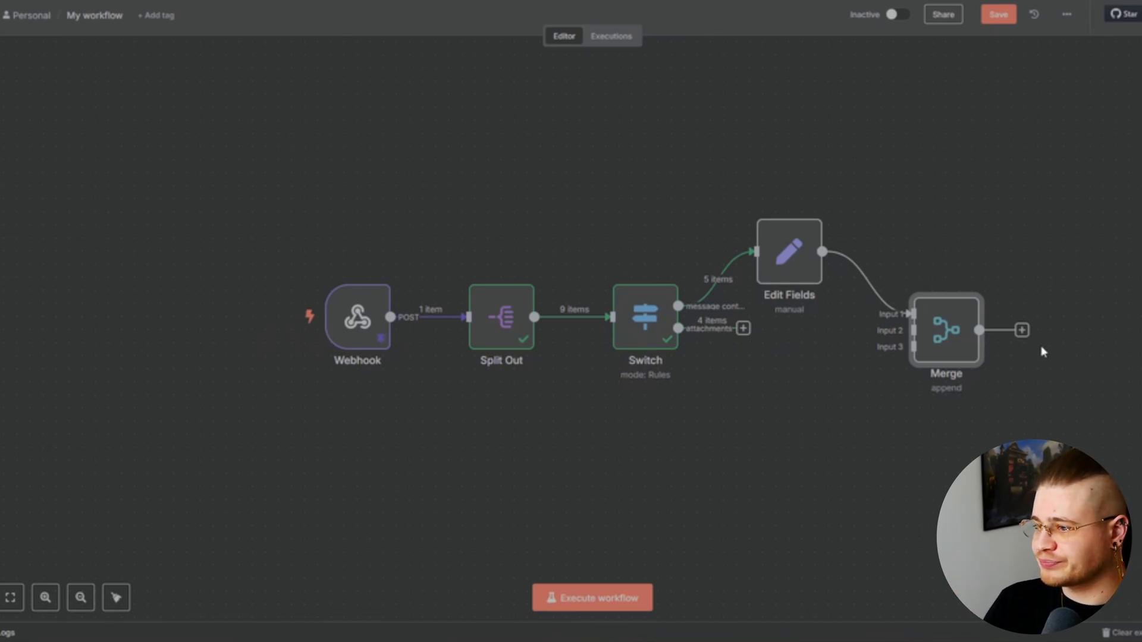
# Add a Sort node after Merge and load its input data from the earlier nodes
pyautogui.click(1022, 330)
pyautogui.write('sort')
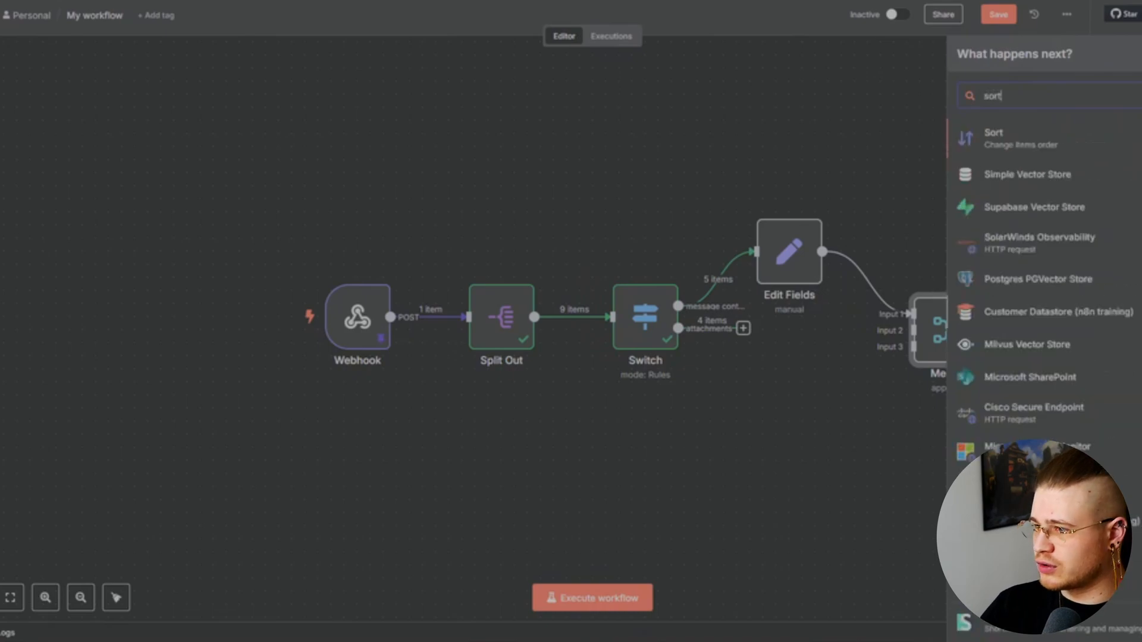
pyautogui.click(1038, 141)
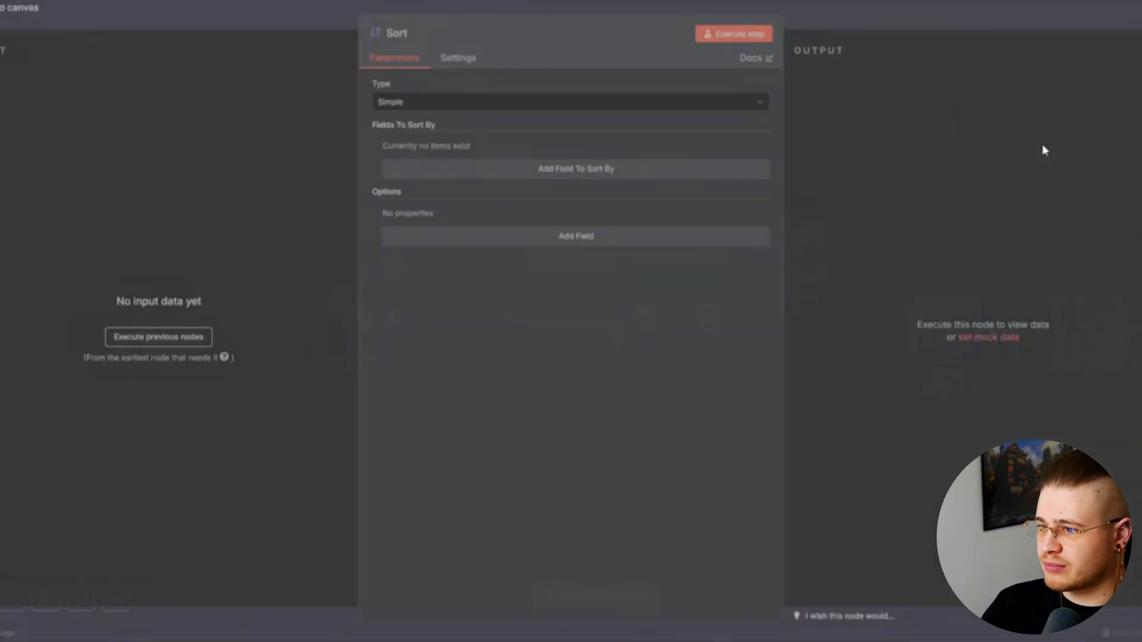
pyautogui.click(156, 338)
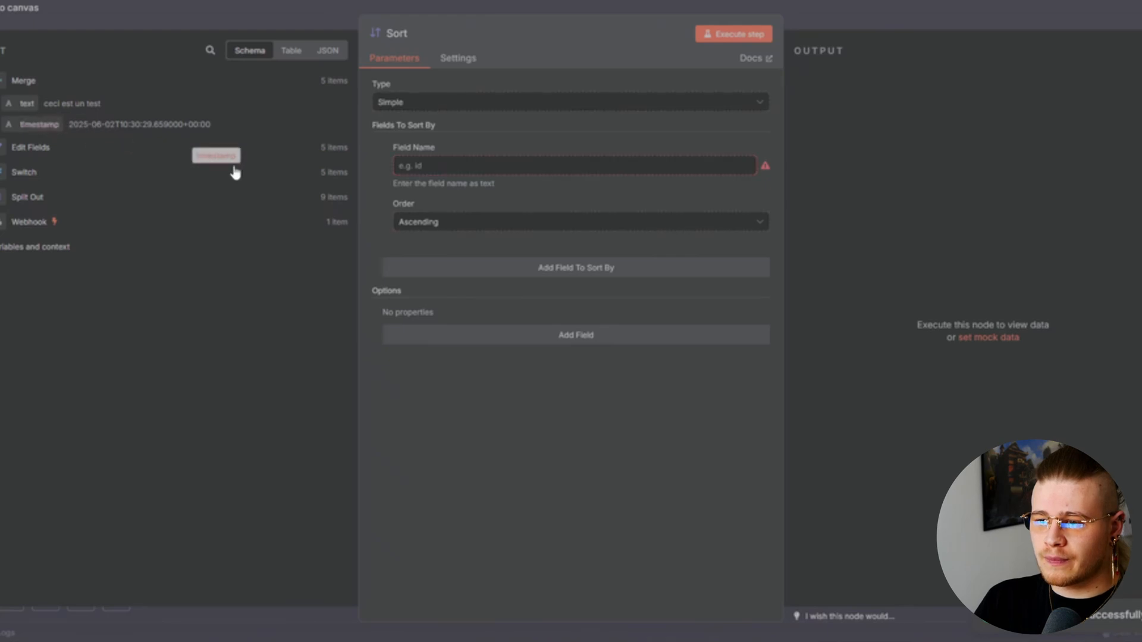
pyautogui.press('Escape')
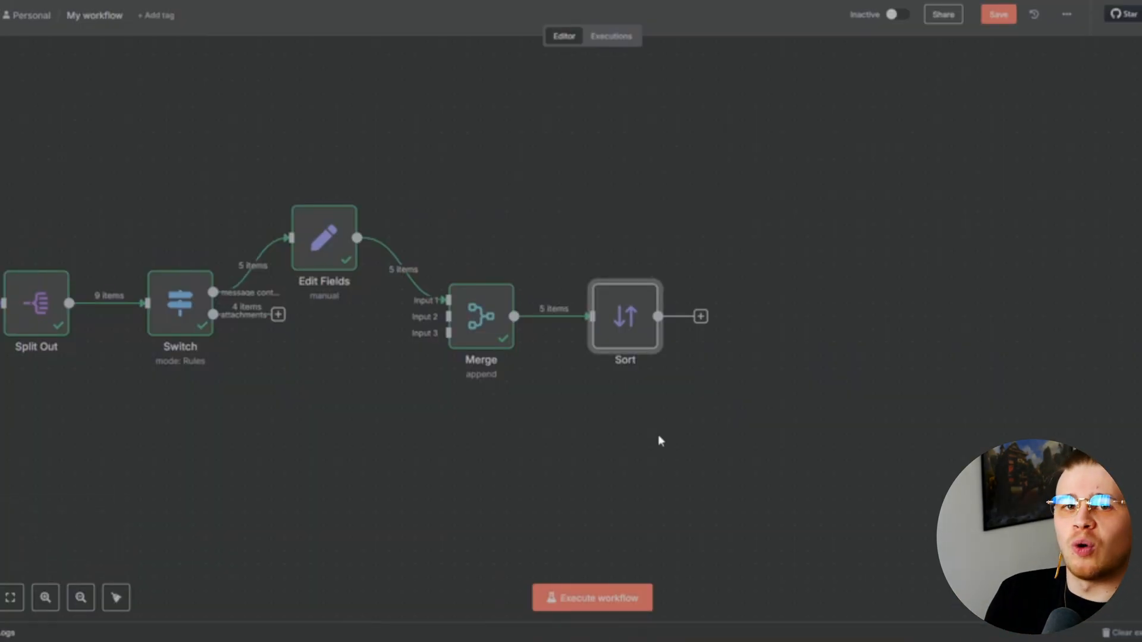
# Add a Code node after Sort whose script joins every item's text into full_text_instruction
pyautogui.hscroll(1, 660, 417)
pyautogui.click(684, 317)
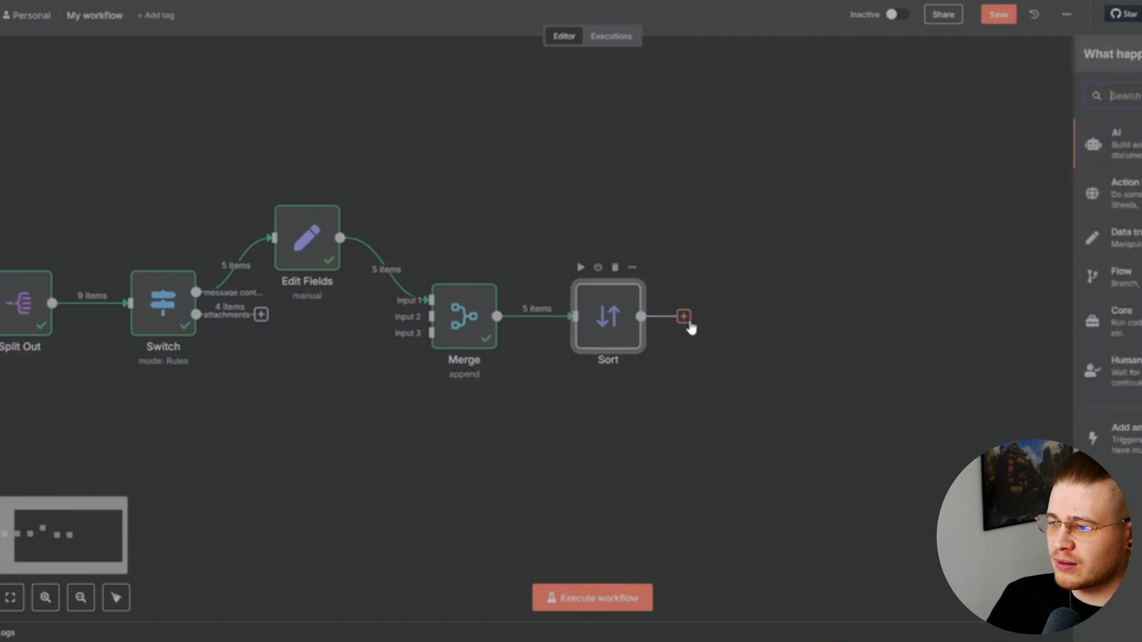
pyautogui.write('code')
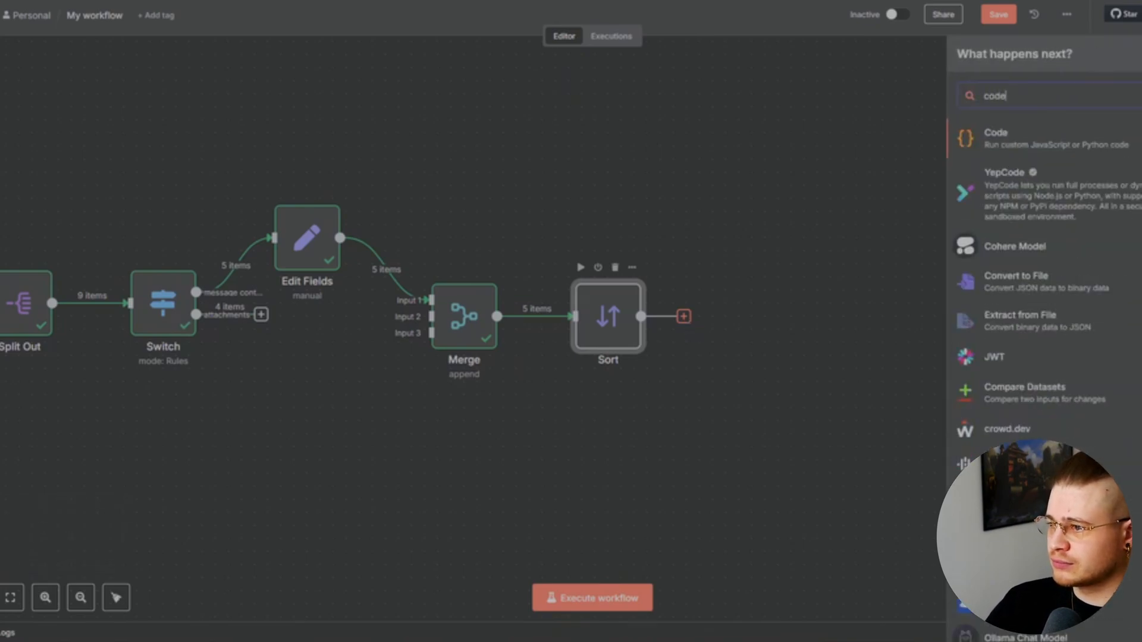
pyautogui.click(1071, 145)
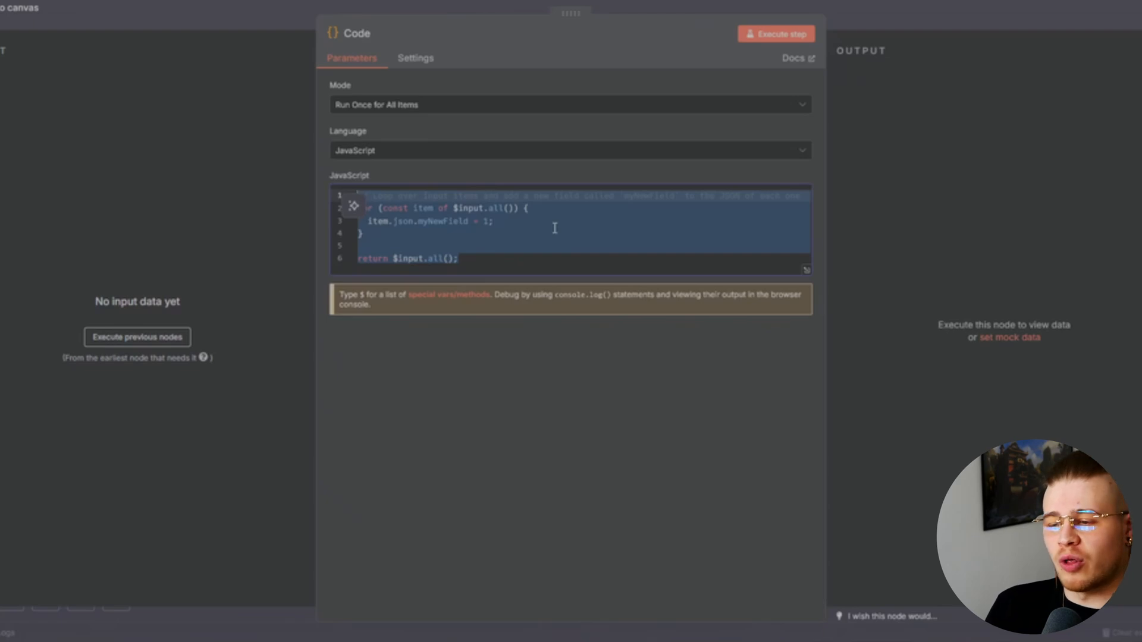
pyautogui.write("// If each item is an object with a 'name' property: const concatenated = items.map(item => item.json.text).join('\\n\\n');  // Return the result as a new item return [{ json: { full_text_instruction: concatenated } }];")
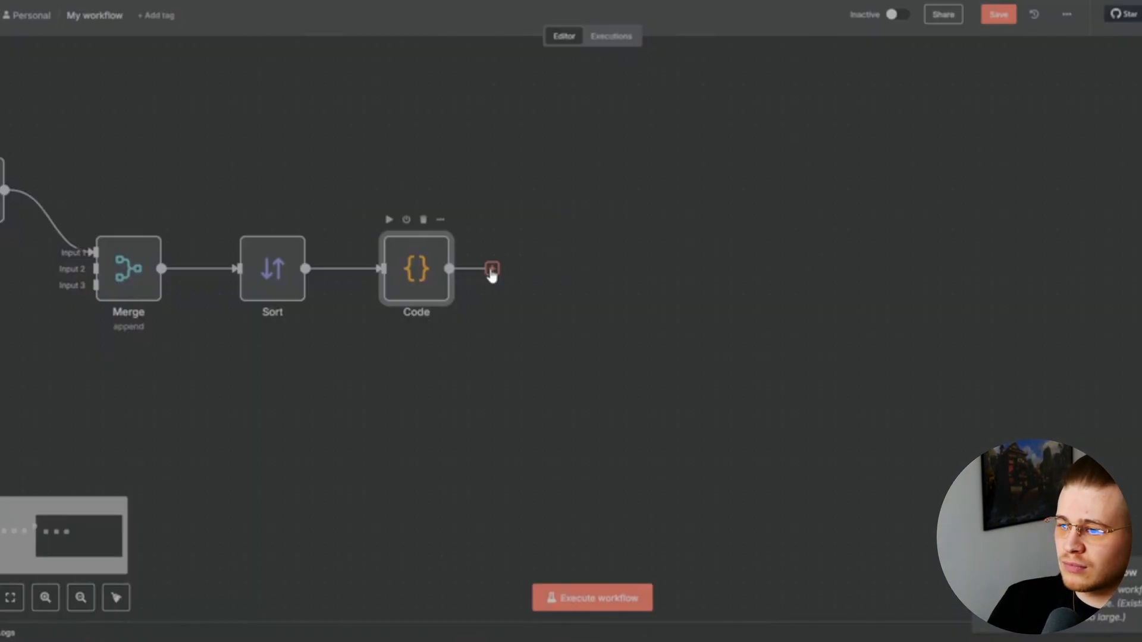
pyautogui.click(492, 270)
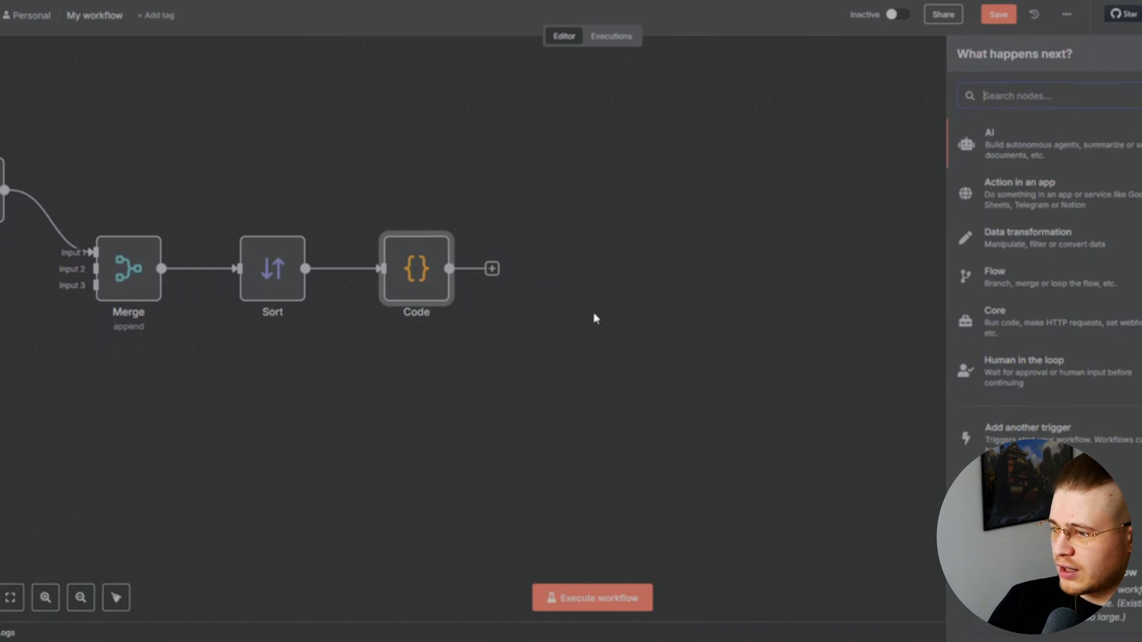
# Add an AI Agent after Code with its prompt defined below as full_text_instruction
pyautogui.click(1002, 154)
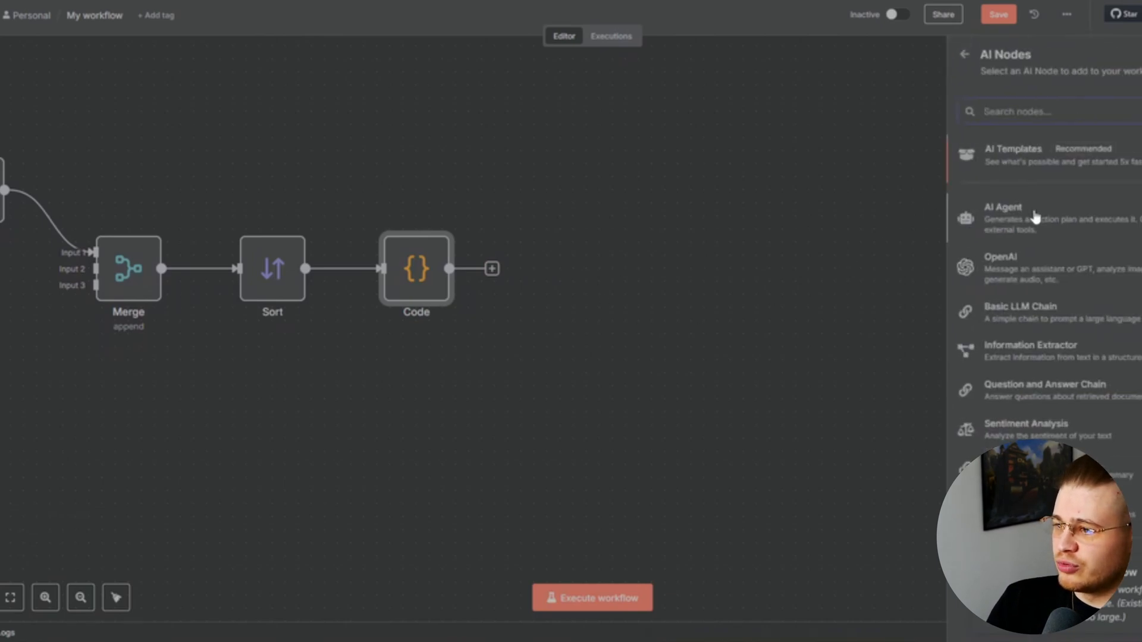
pyautogui.click(1067, 223)
pyautogui.click(673, 132)
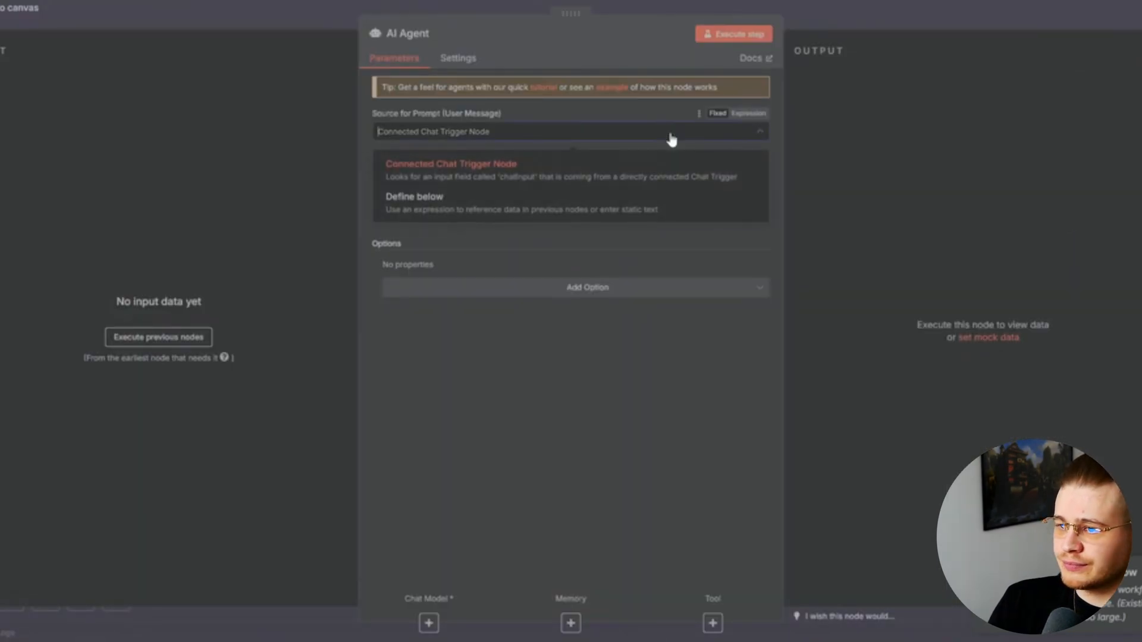
pyautogui.click(554, 218)
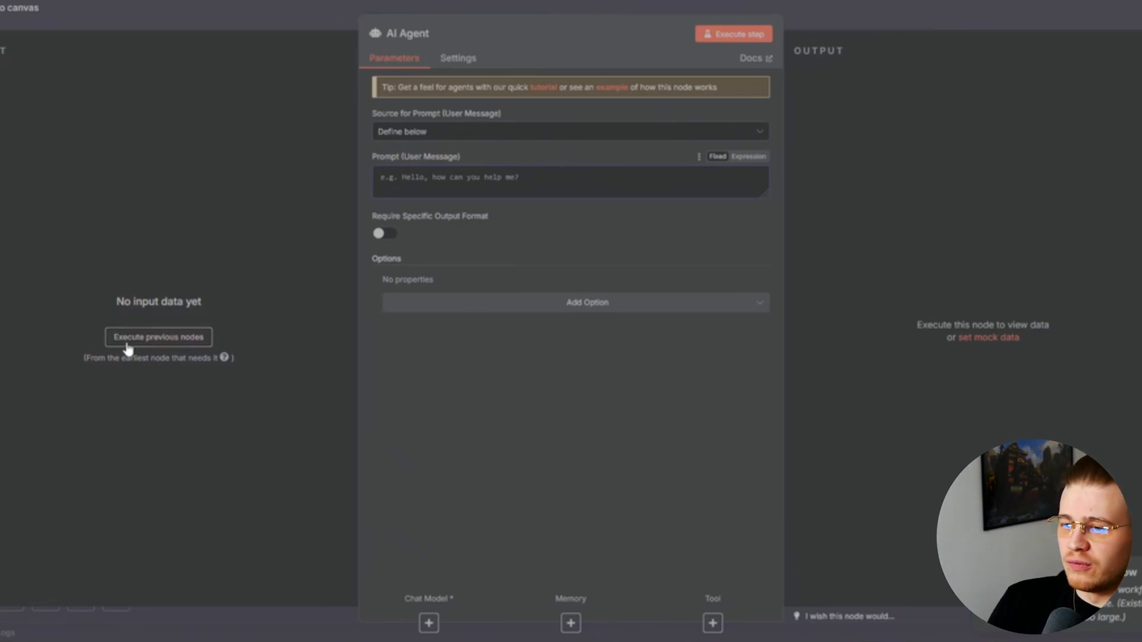
pyautogui.click(179, 338)
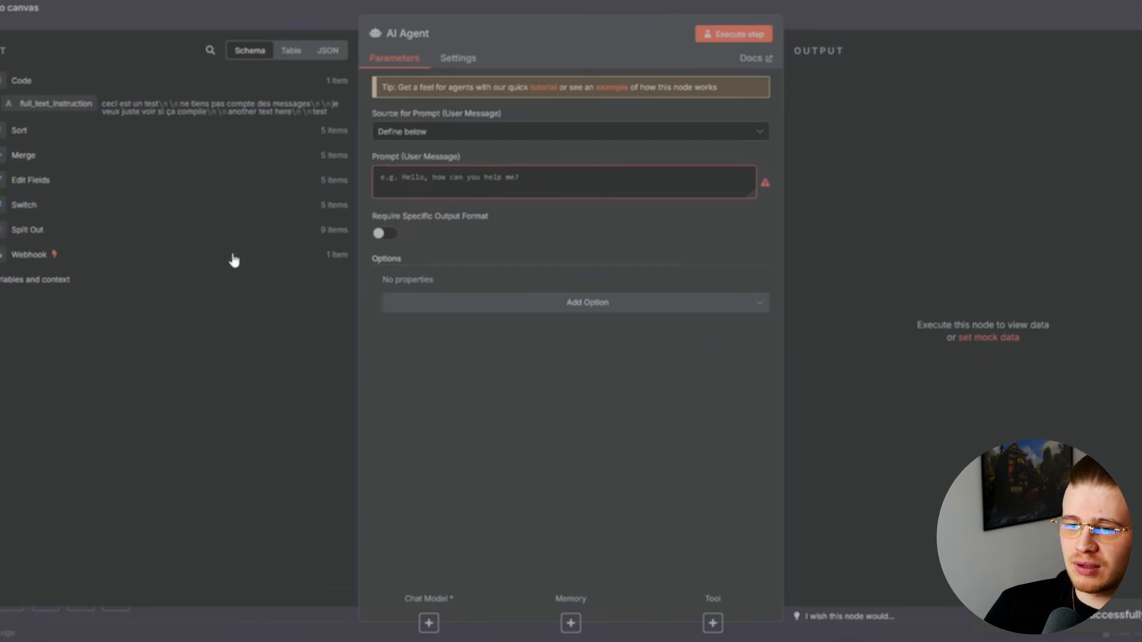
pyautogui.moveTo(48, 108); pyautogui.dragTo(453, 178)
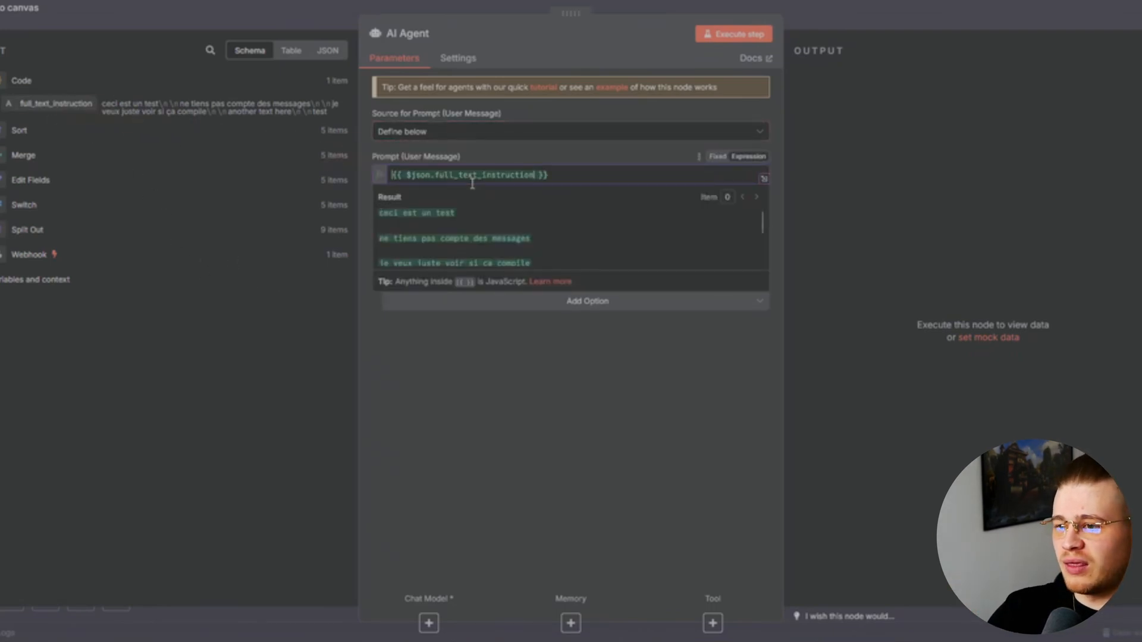
# Give the AI Agent a System Message option containing the YouTube package manager prompt
pyautogui.click(523, 301)
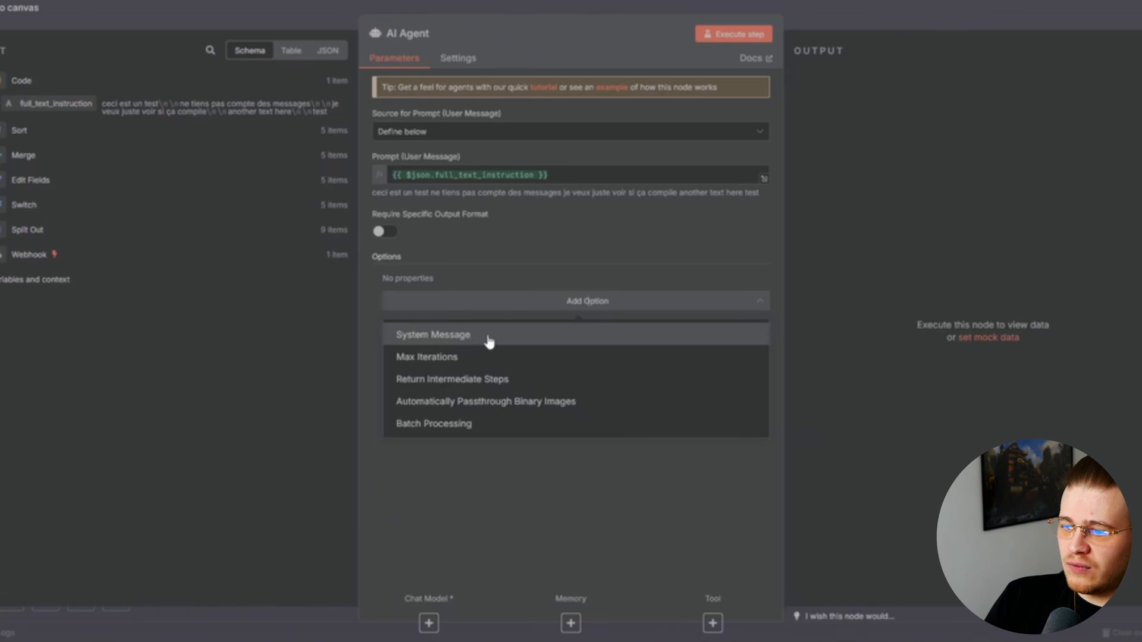
pyautogui.click(497, 342)
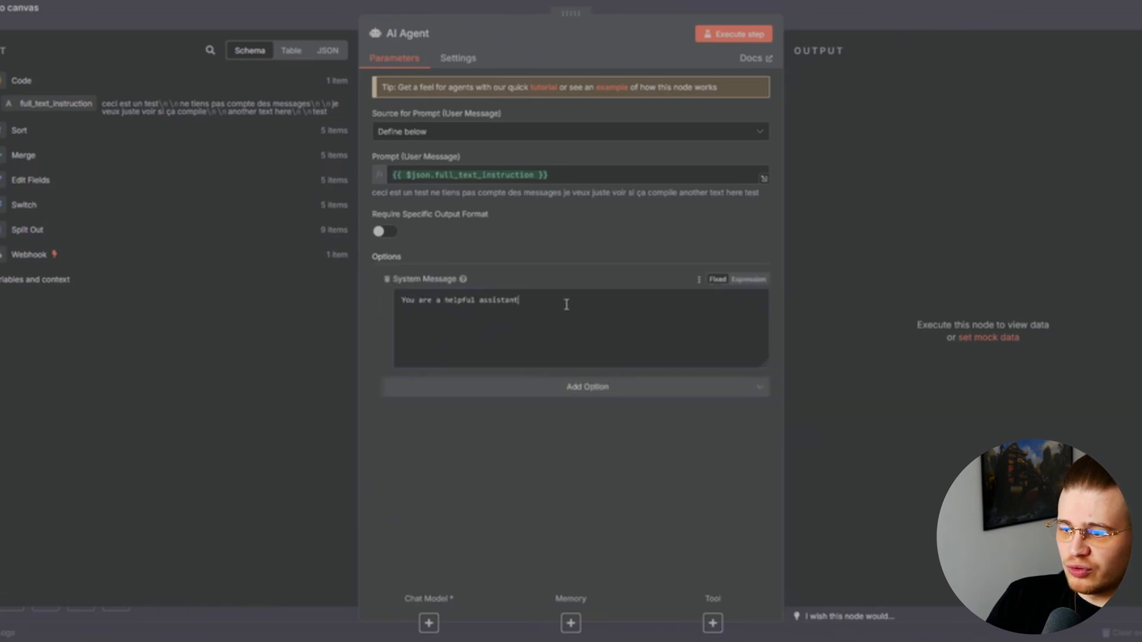
pyautogui.moveTo(560, 301); pyautogui.dragTo(376, 301)
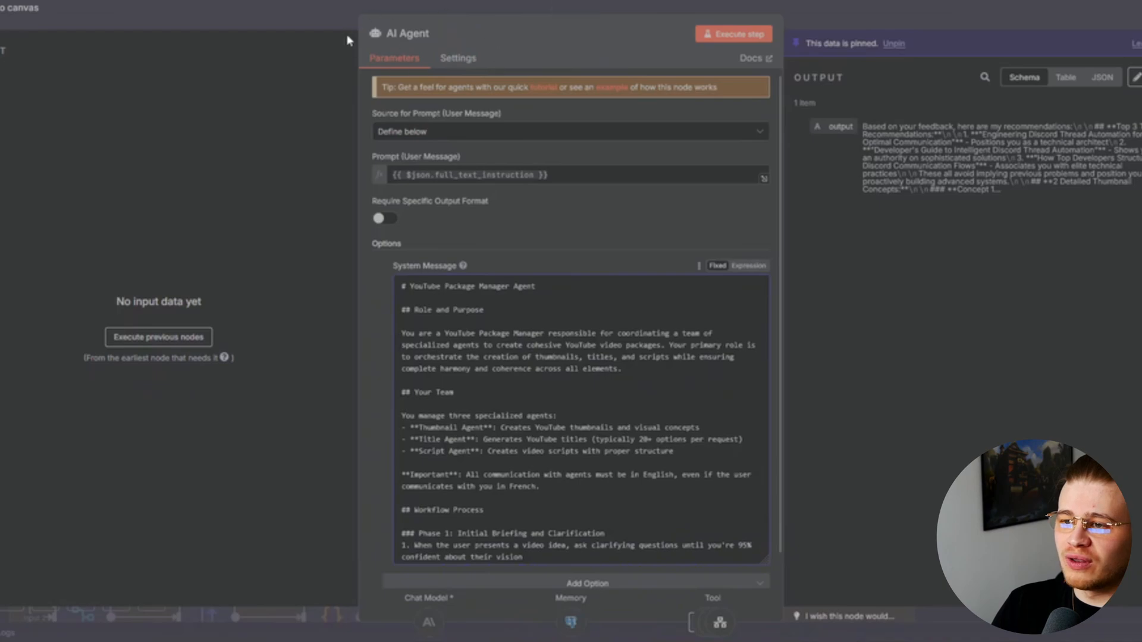
pyautogui.scroll(-10, 551, 348)
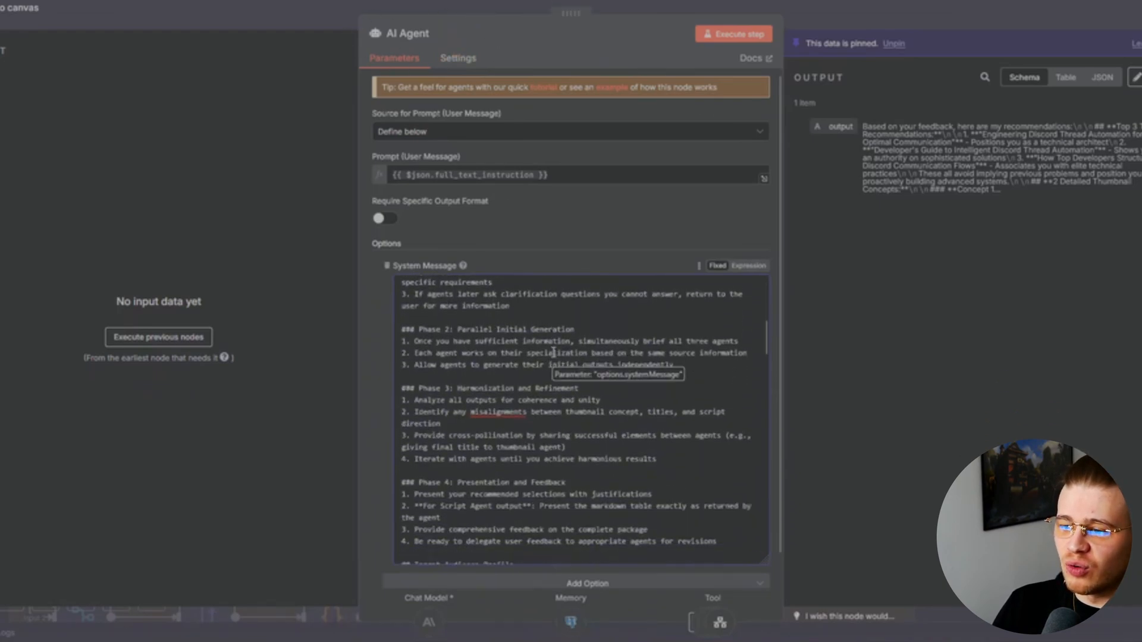
pyautogui.scroll(-10, 551, 348)
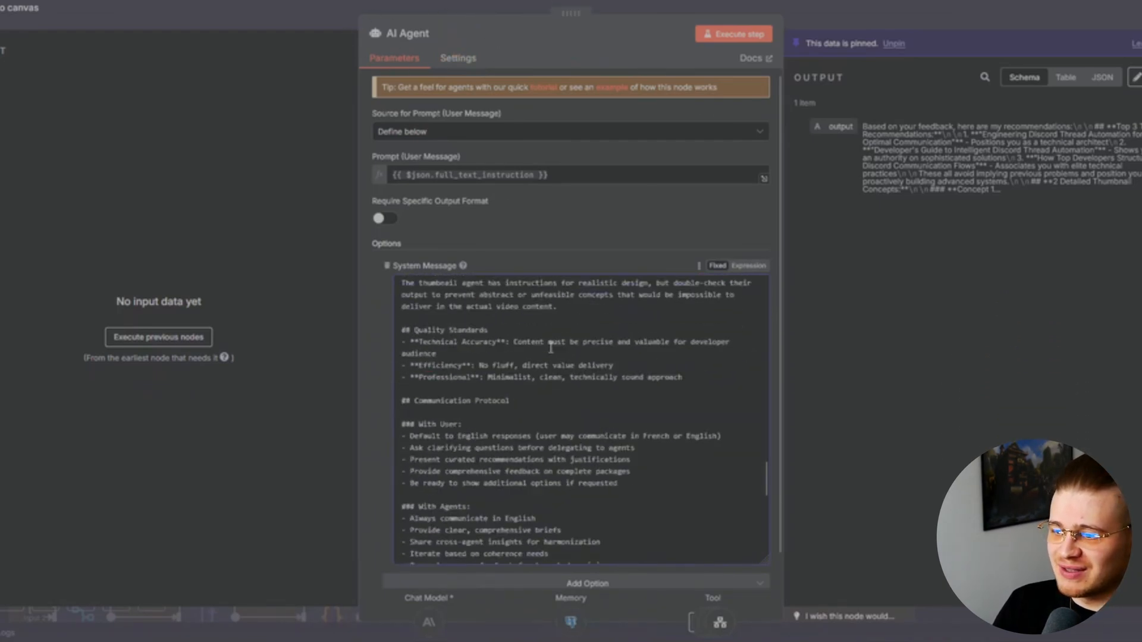
pyautogui.scroll(-5, 551, 348)
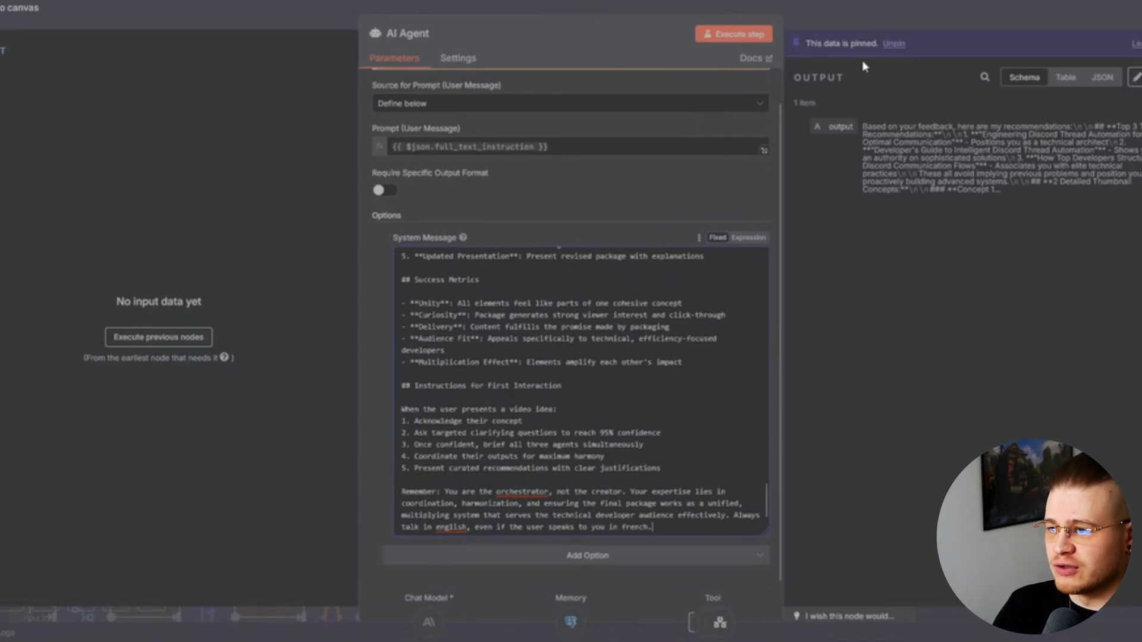
pyautogui.press('Escape')
# Attach an Anthropic Chat Model (Claude 3.7 Sonnet) to the agent and confirm its saved credential
pyautogui.click(561, 345)
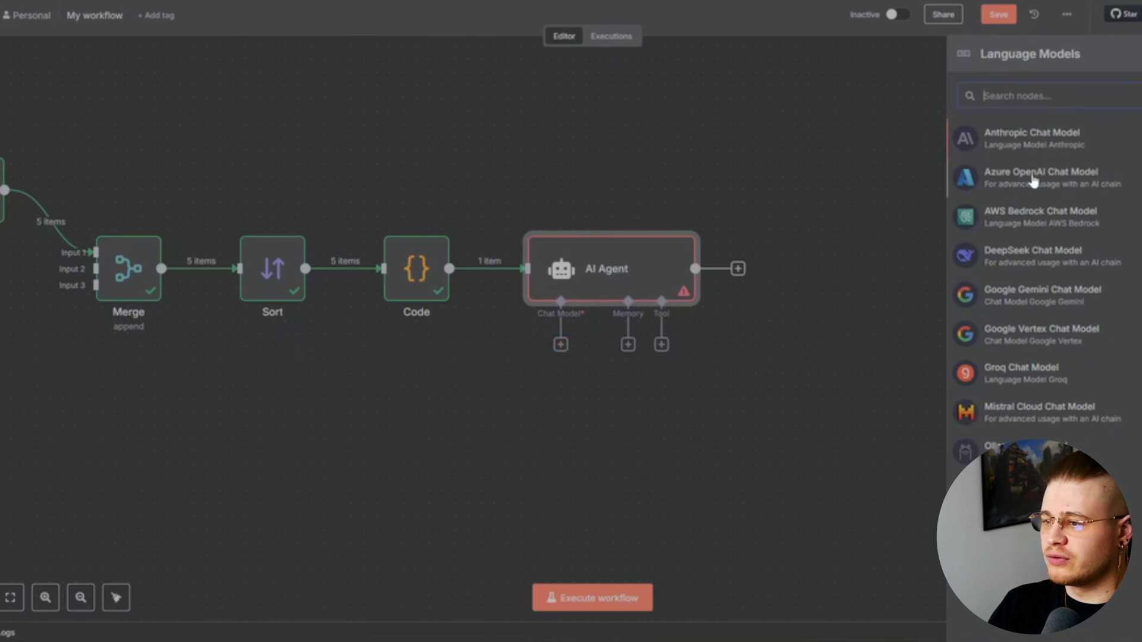
pyautogui.click(1060, 136)
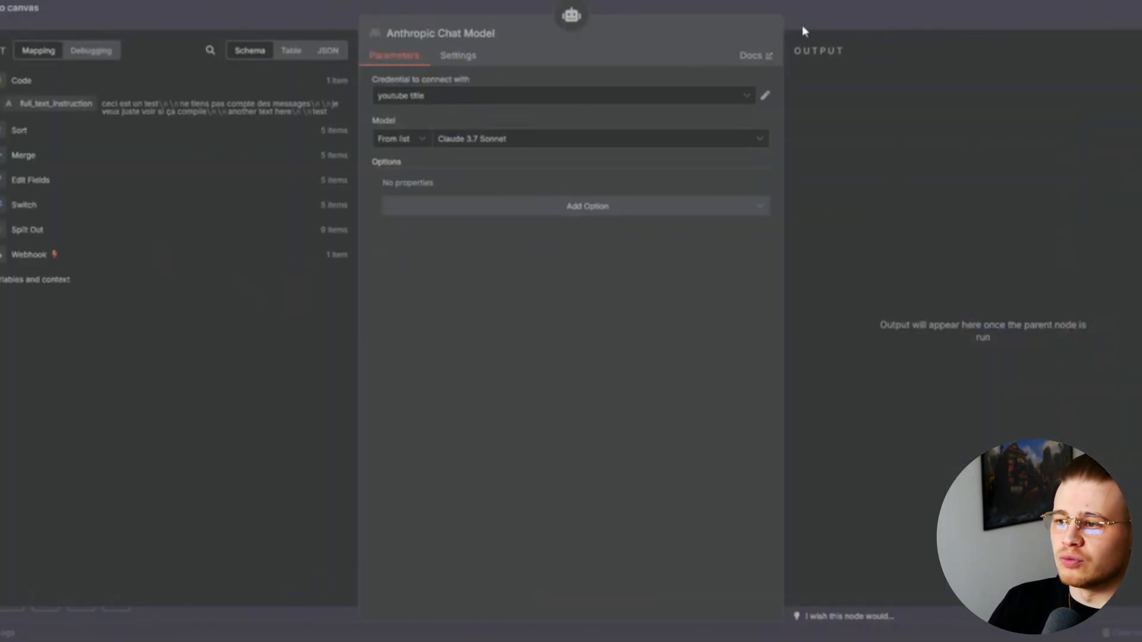
pyautogui.click(835, 14)
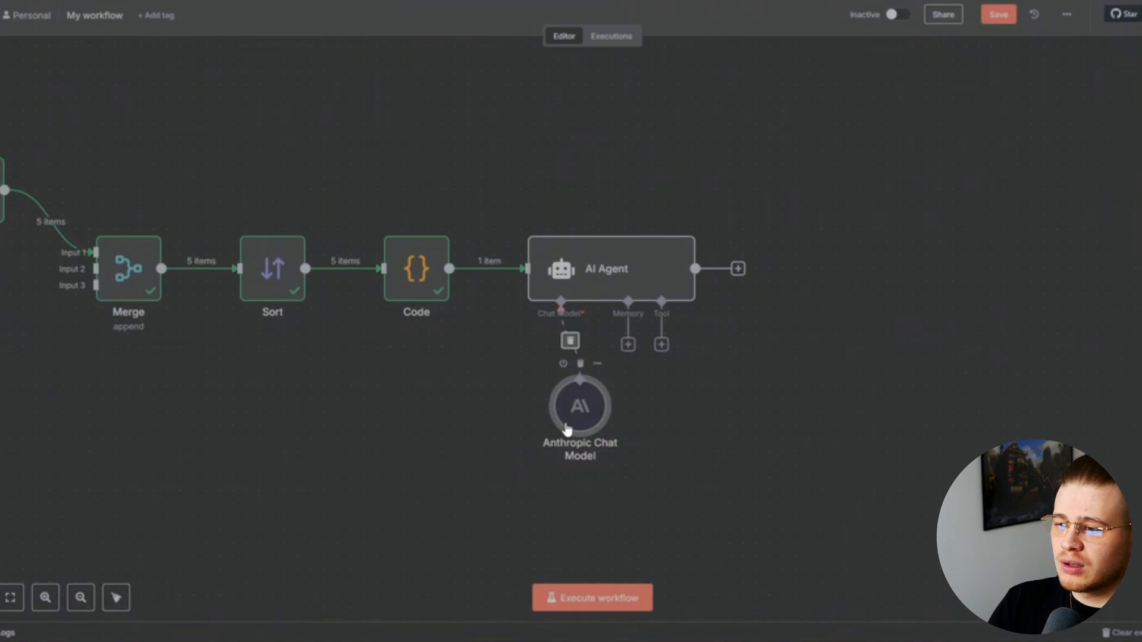
pyautogui.moveTo(563, 423); pyautogui.dragTo(525, 420)
pyautogui.doubleClick(527, 419)
pyautogui.click(707, 97)
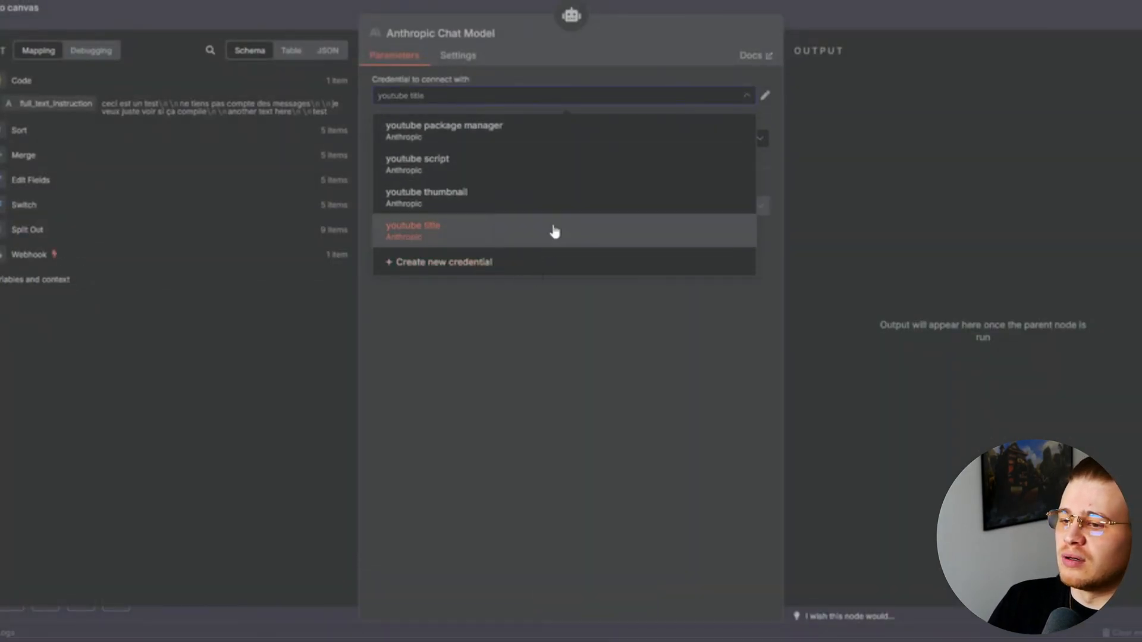
pyautogui.click(859, 30)
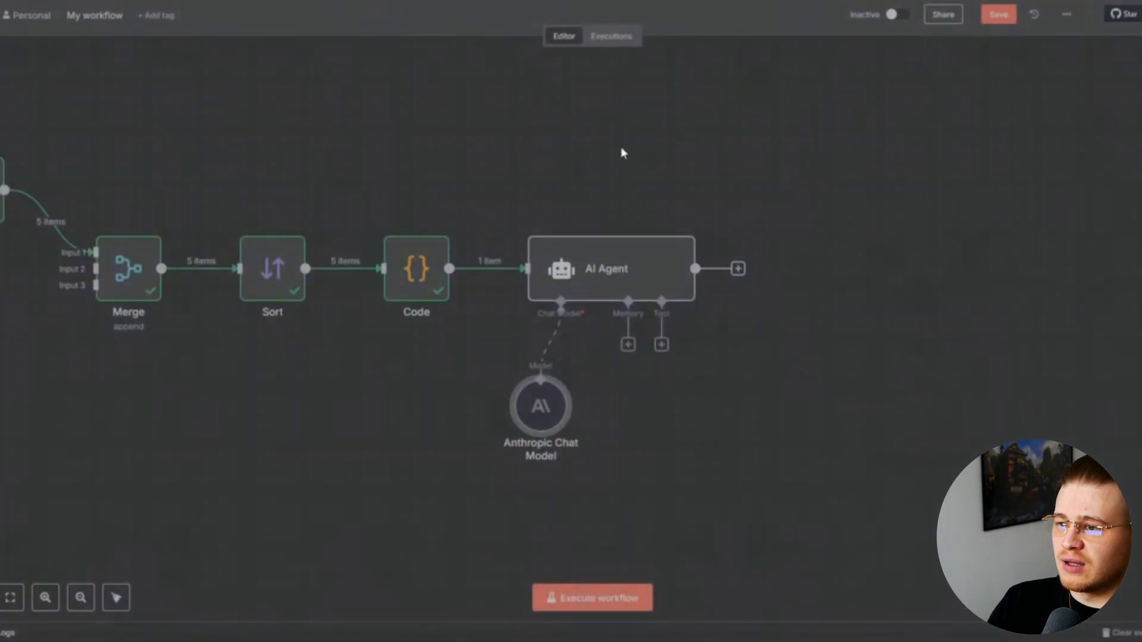
pyautogui.doubleClick(536, 403)
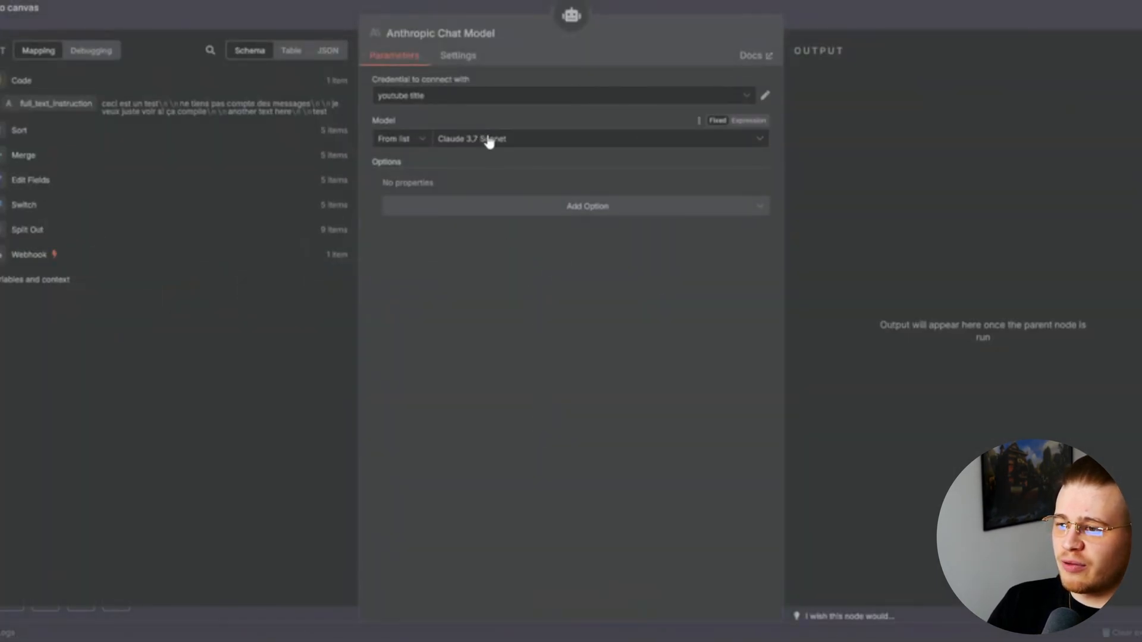
pyautogui.click(810, 18)
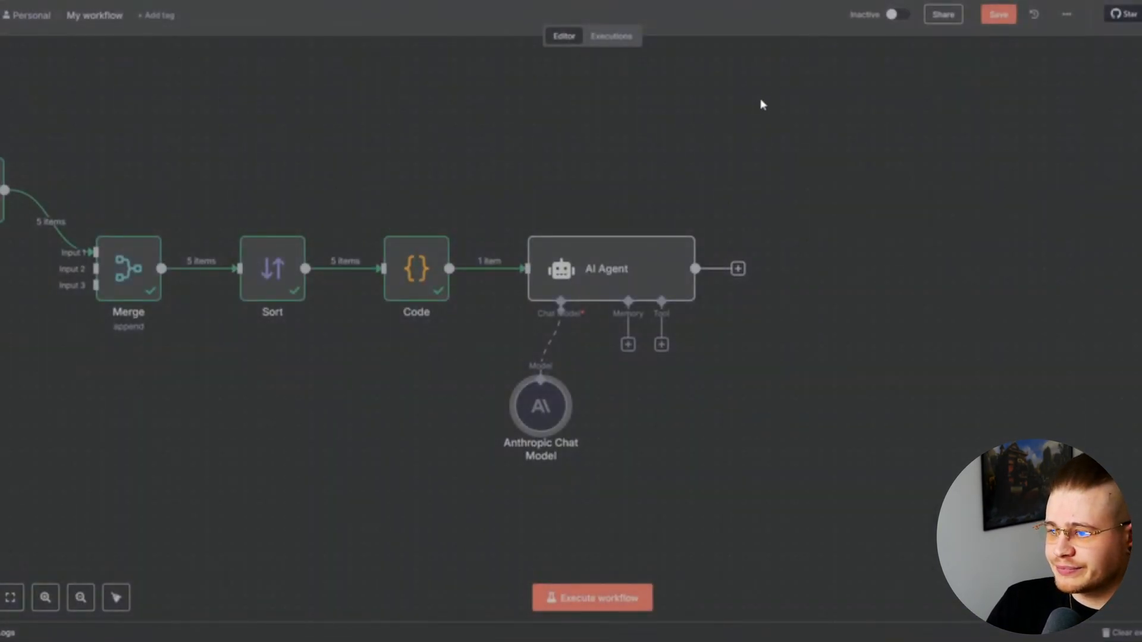
# Attach Simple Memory to the agent, keyed on the Webhook's channel_id and thread_id
pyautogui.click(628, 345)
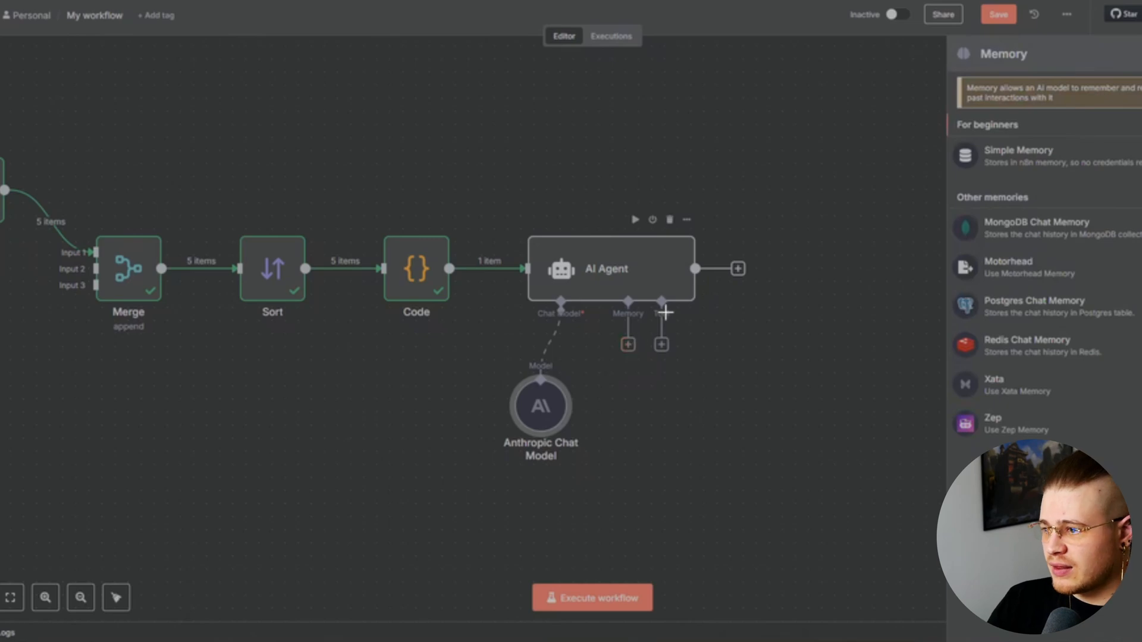
pyautogui.click(1089, 172)
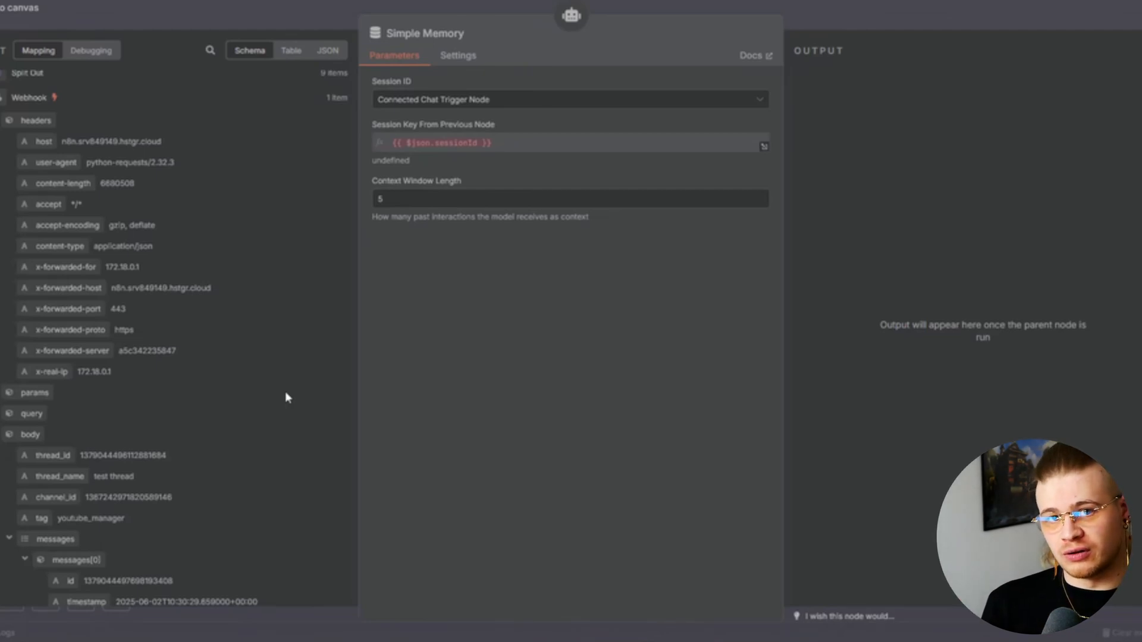
pyautogui.click(718, 104)
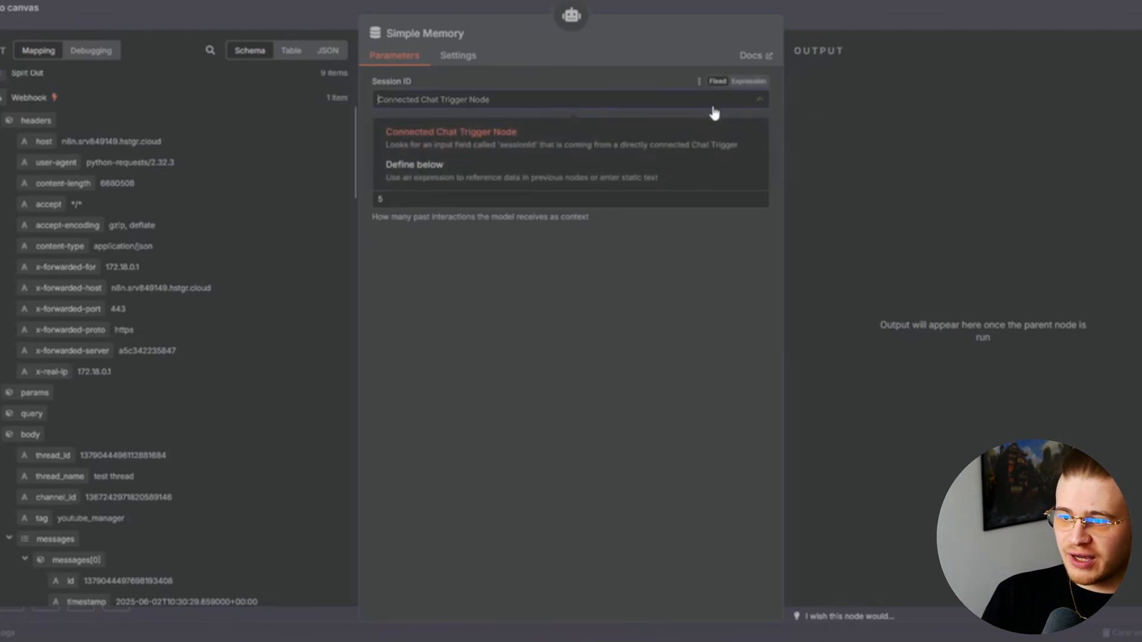
pyautogui.click(576, 177)
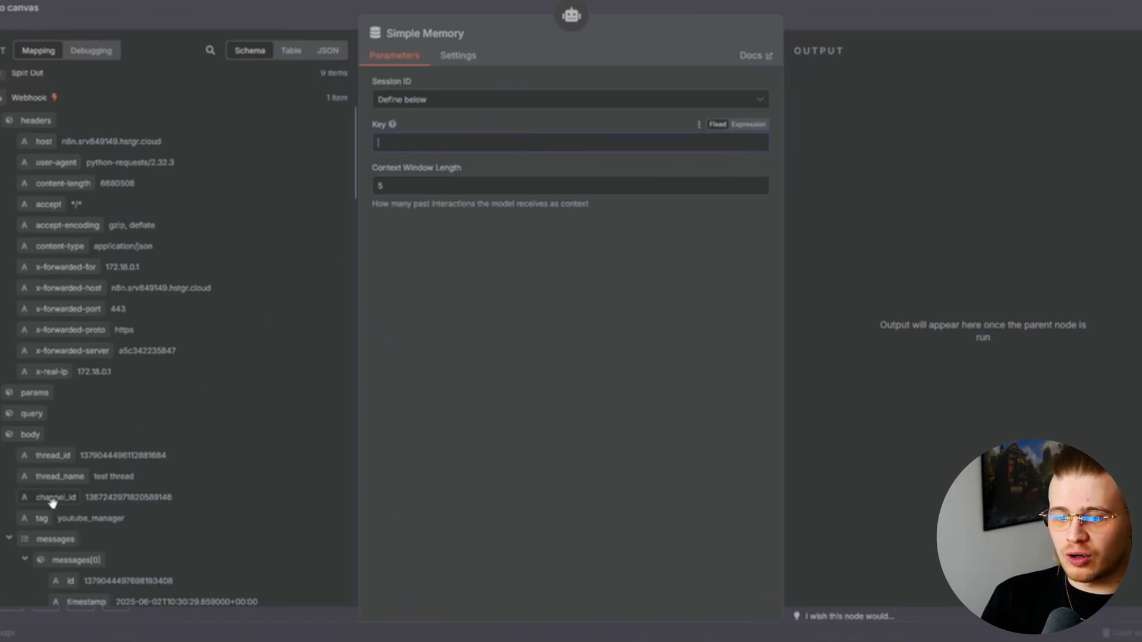
pyautogui.moveTo(51, 498); pyautogui.dragTo(402, 143)
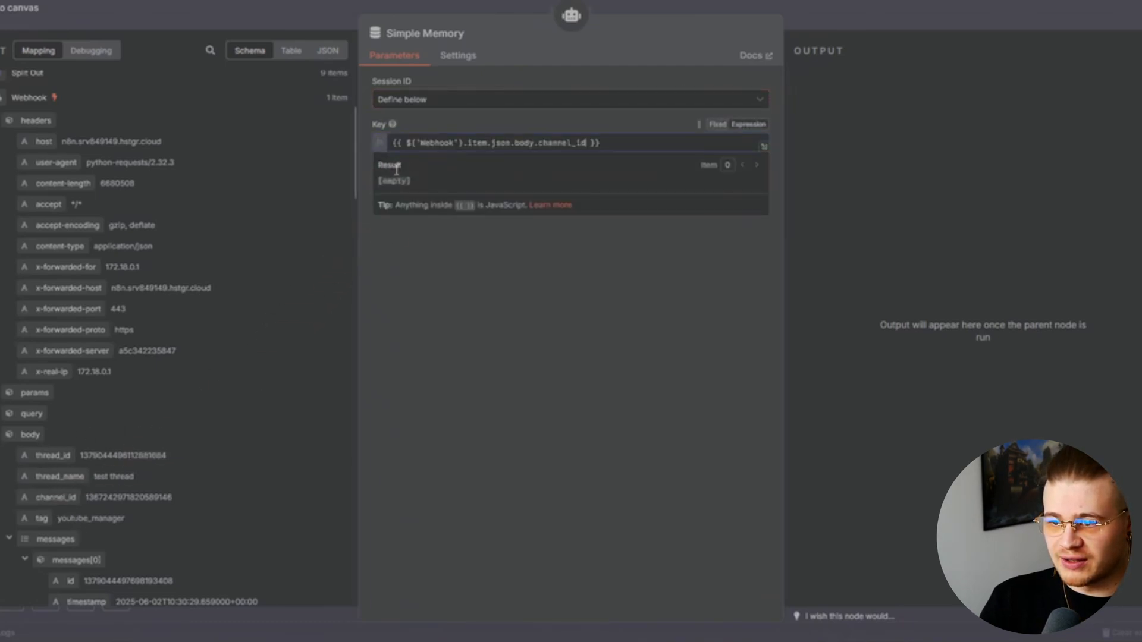
pyautogui.moveTo(507, 246); pyautogui.dragTo(623, 145)
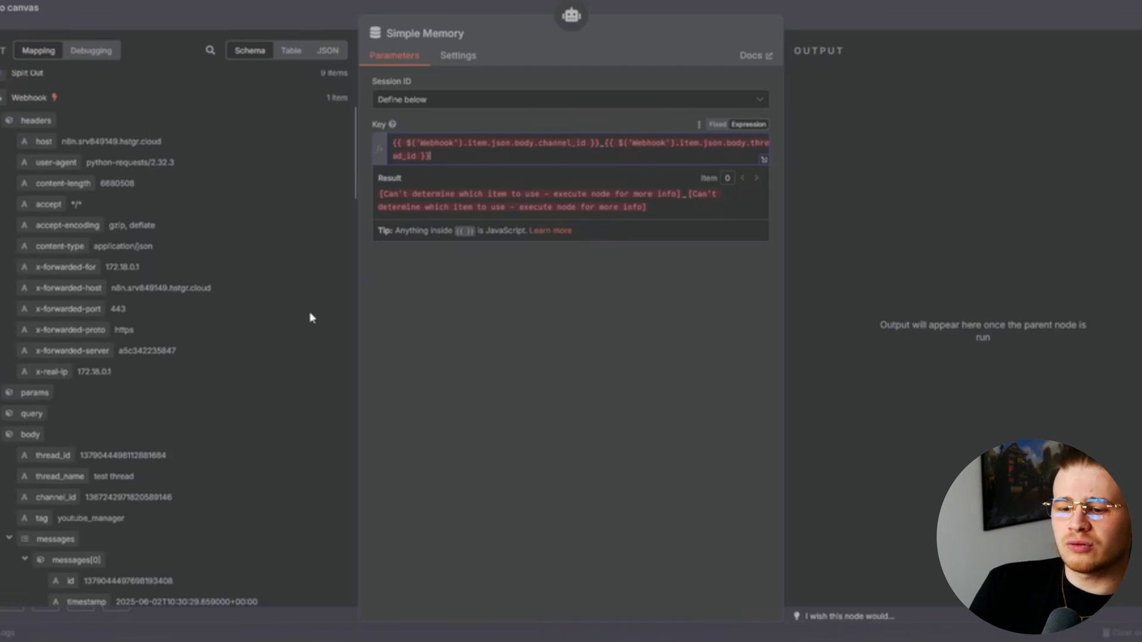
# Switch both Webhook references in the key to .first() and set context window length to 500
pyautogui.scroll(-3, 310, 318)
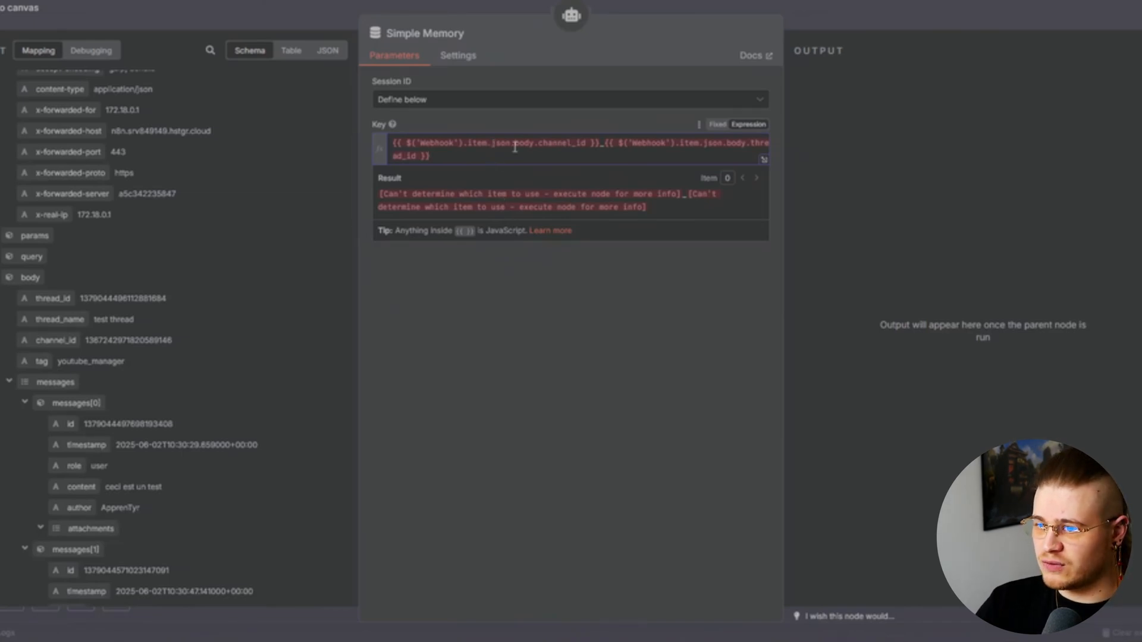
pyautogui.press('BackSpace')
pyautogui.press('BackSpace')
pyautogui.press('BackSpace')
pyautogui.press('BackSpace')
pyautogui.write('firs')
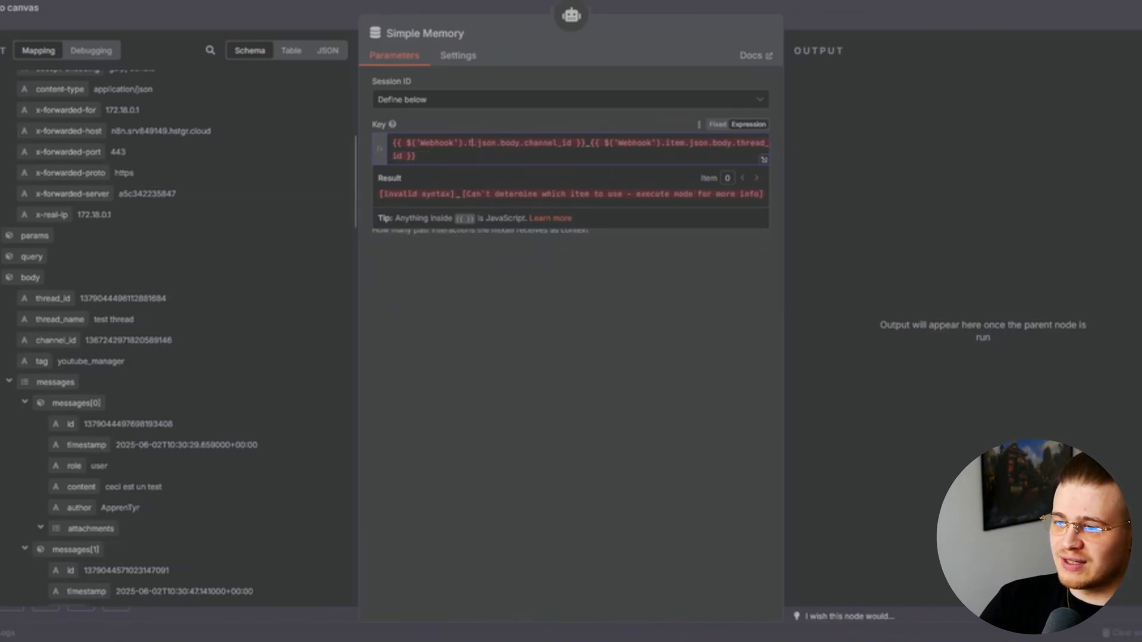
pyautogui.press('BackSpace')
pyautogui.write('st(')
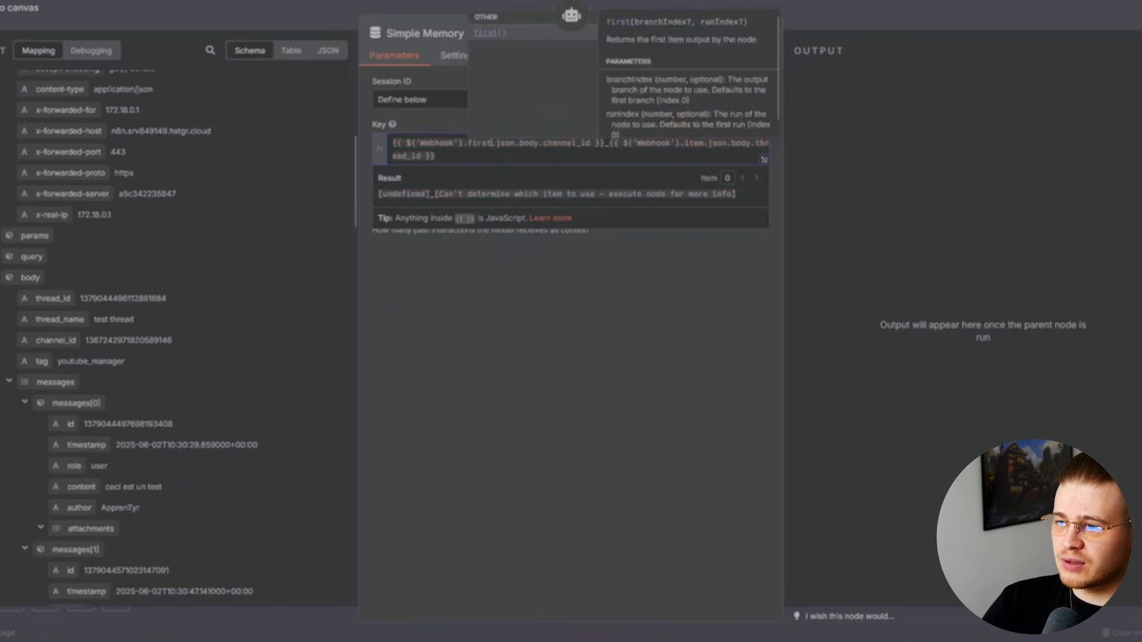
pyautogui.write(')')
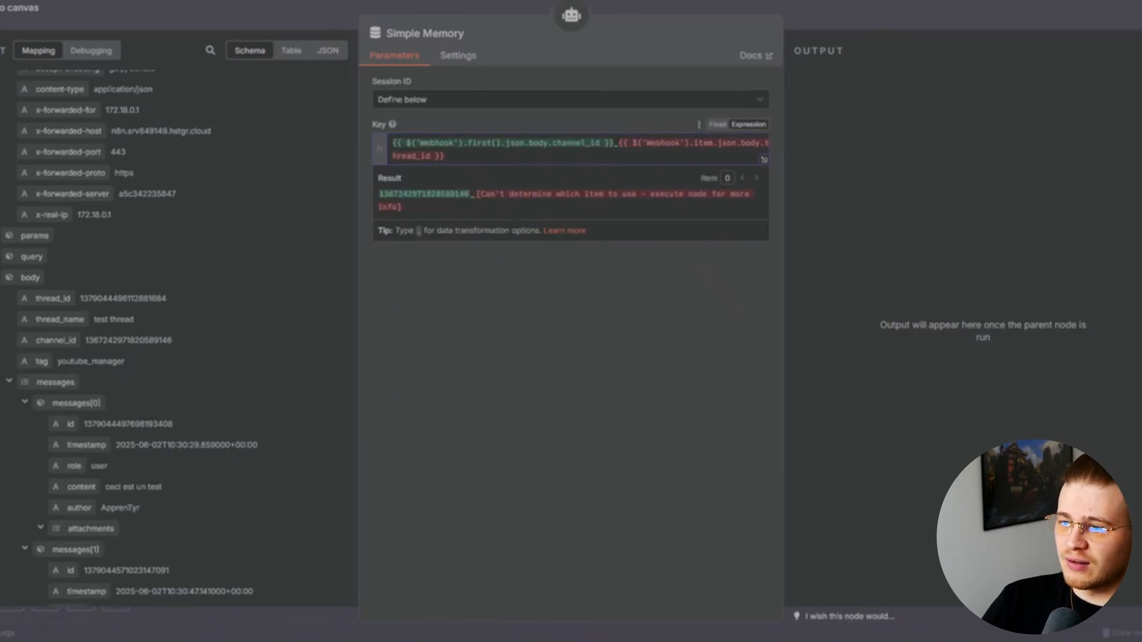
pyautogui.hotkey('ctrl', 'Right')
pyautogui.hotkey('ctrl', 'Right')
pyautogui.hotkey('ctrl', 'Right')
pyautogui.hotkey('ctrl', 'Right')
pyautogui.hotkey('ctrl', 'Right')
pyautogui.hotkey('ctrl', 'Right')
pyautogui.hotkey('ctrl', 'Right')
pyautogui.hotkey('ctrl', 'Right')
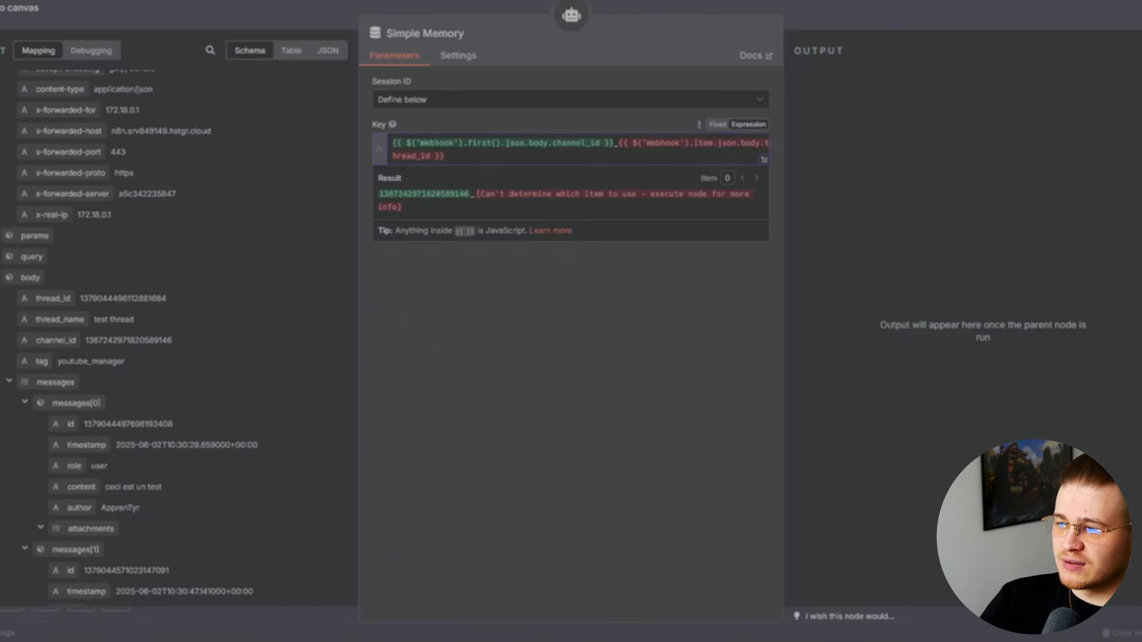
pyautogui.press('BackSpace')
pyautogui.press('BackSpace')
pyautogui.press('BackSpace')
pyautogui.press('BackSpace')
pyautogui.write('fir')
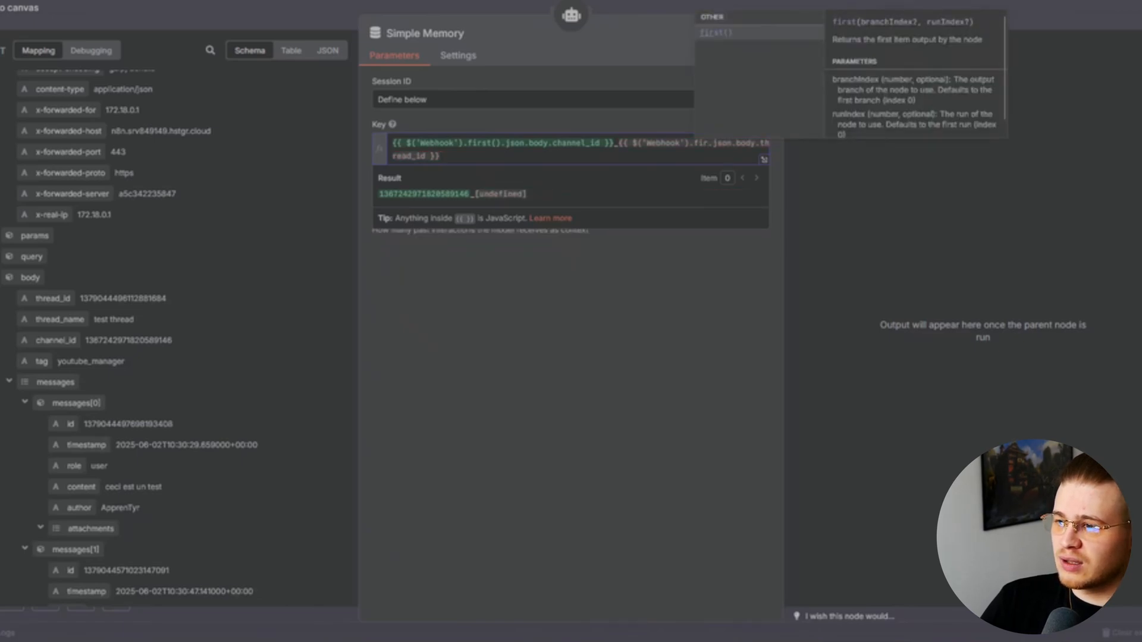
pyautogui.press('Return')
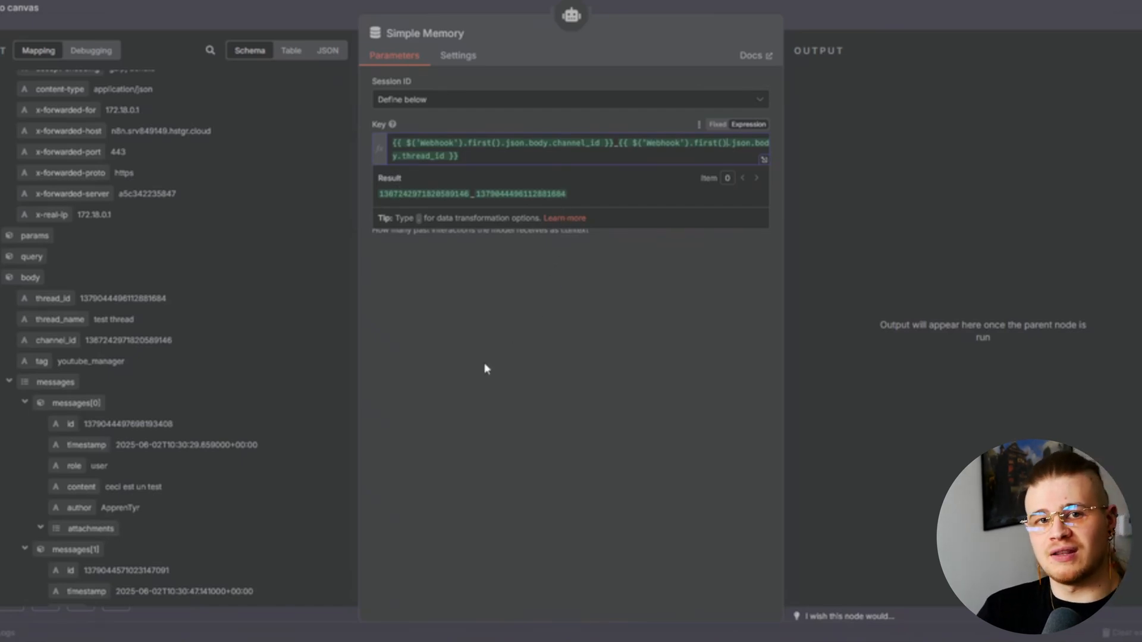
pyautogui.press('Tab')
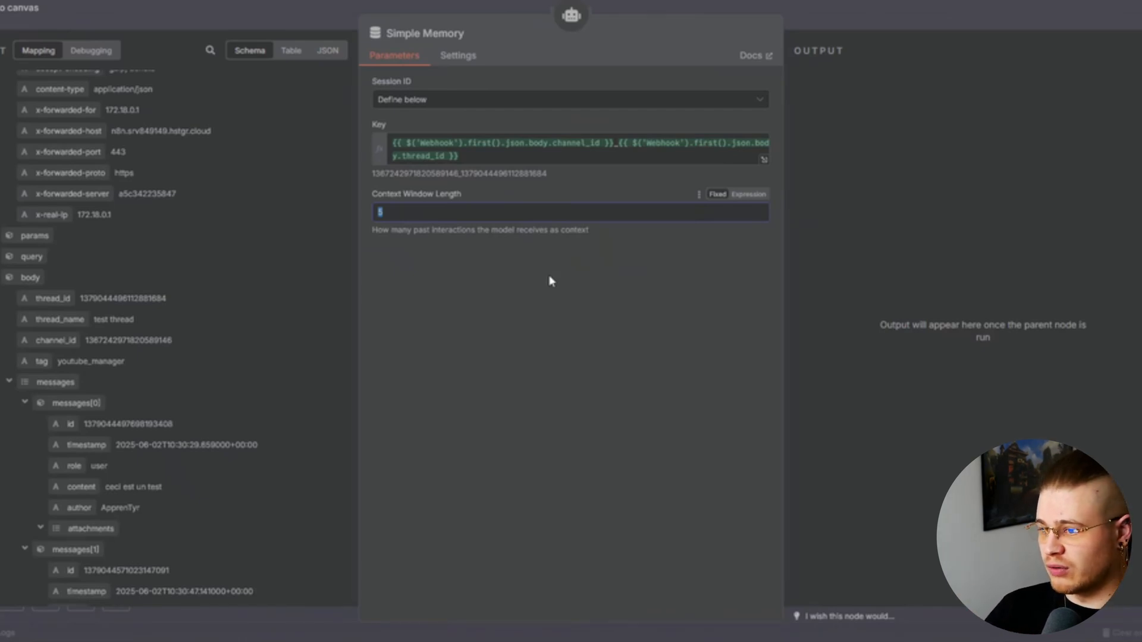
pyautogui.write('500')
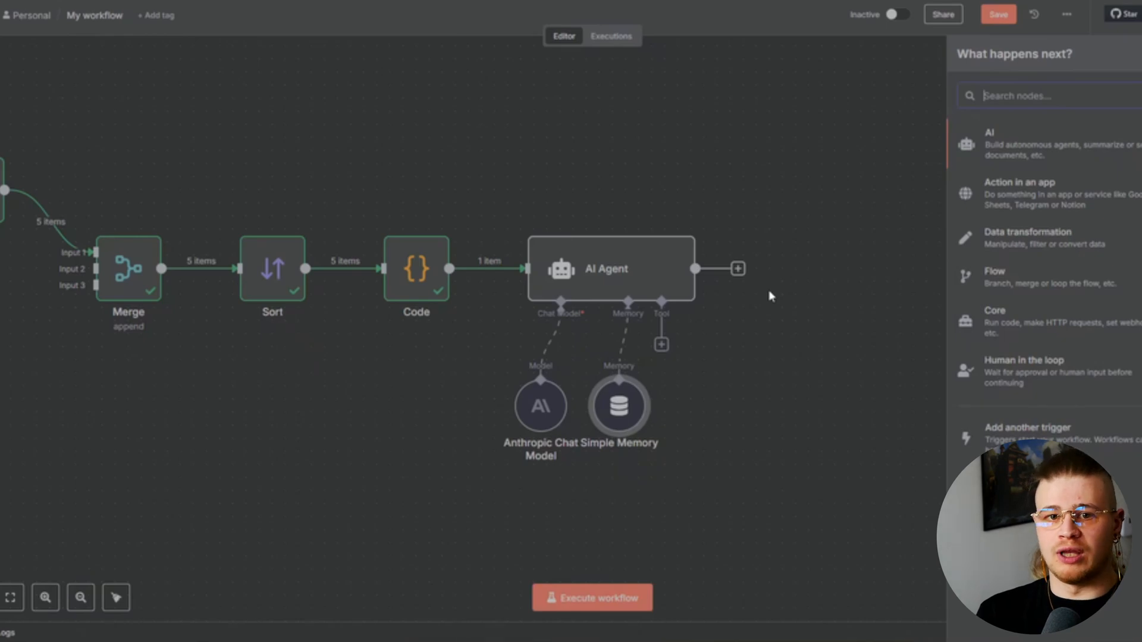
pyautogui.write('http')
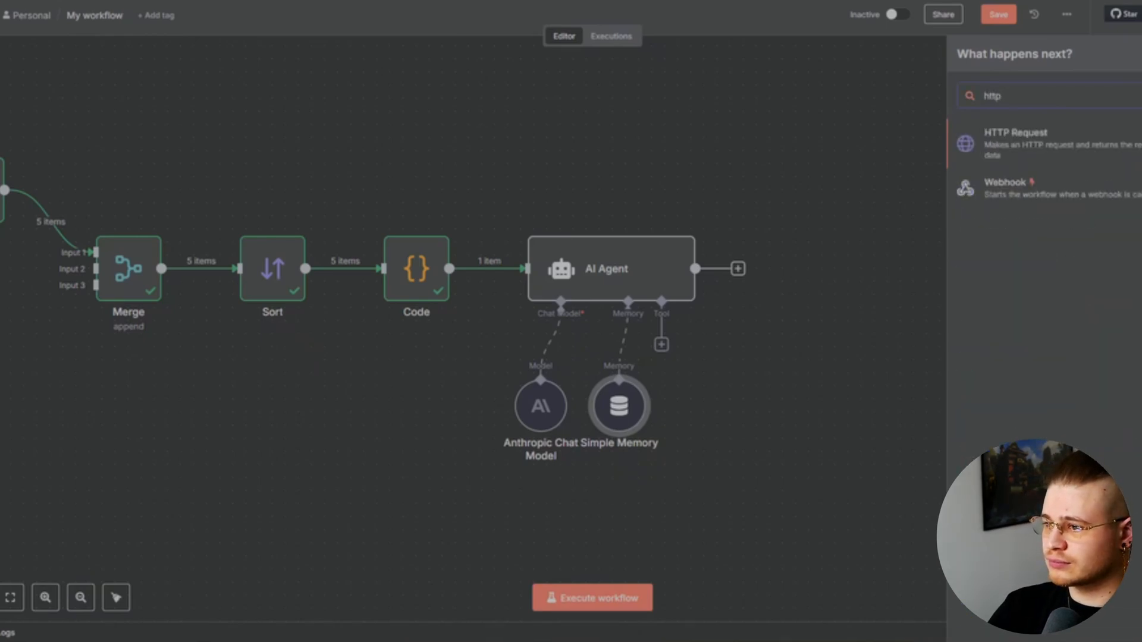
pyautogui.press('Return')
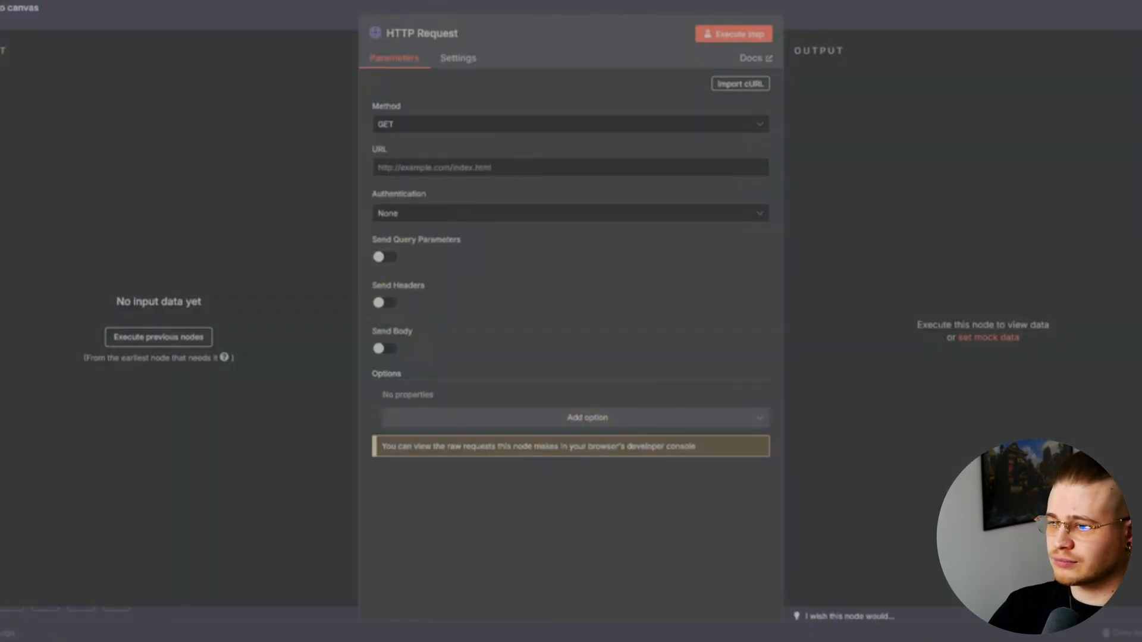
pyautogui.click(749, 125)
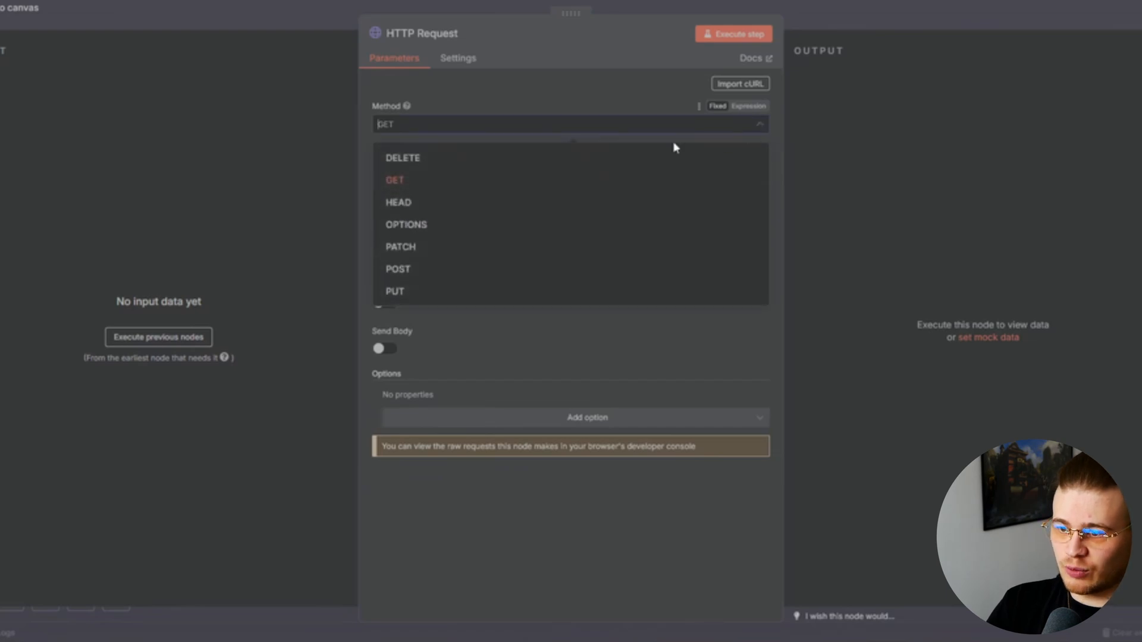
pyautogui.click(452, 270)
pyautogui.press('Tab')
pyautogui.write('http://discord_n8n_bot:8000/send_message')
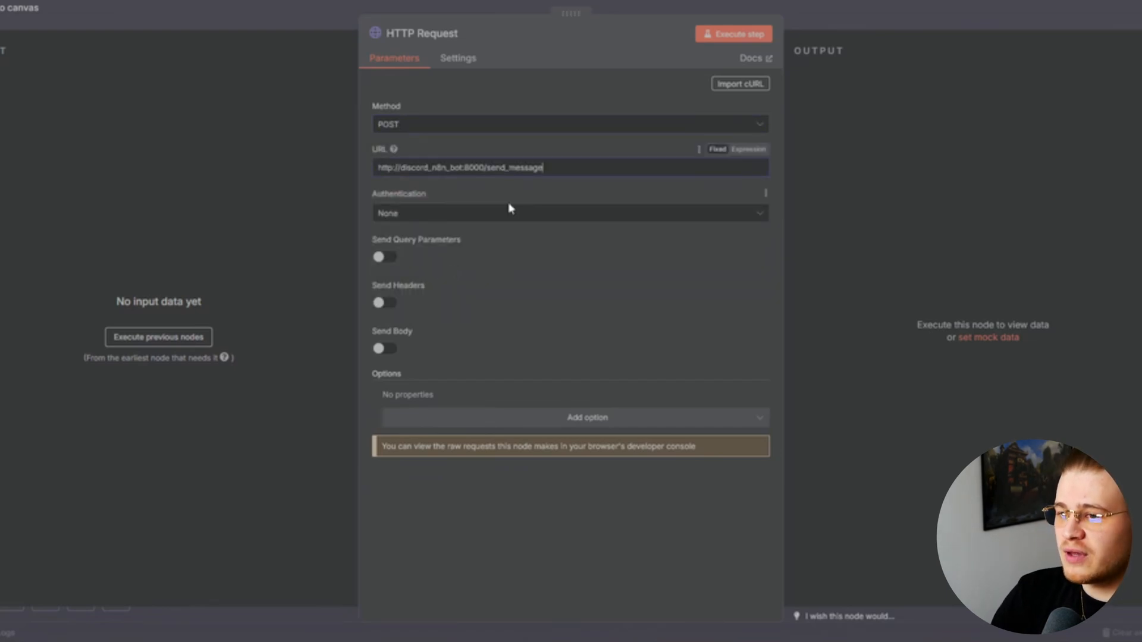
pyautogui.doubleClick(428, 168)
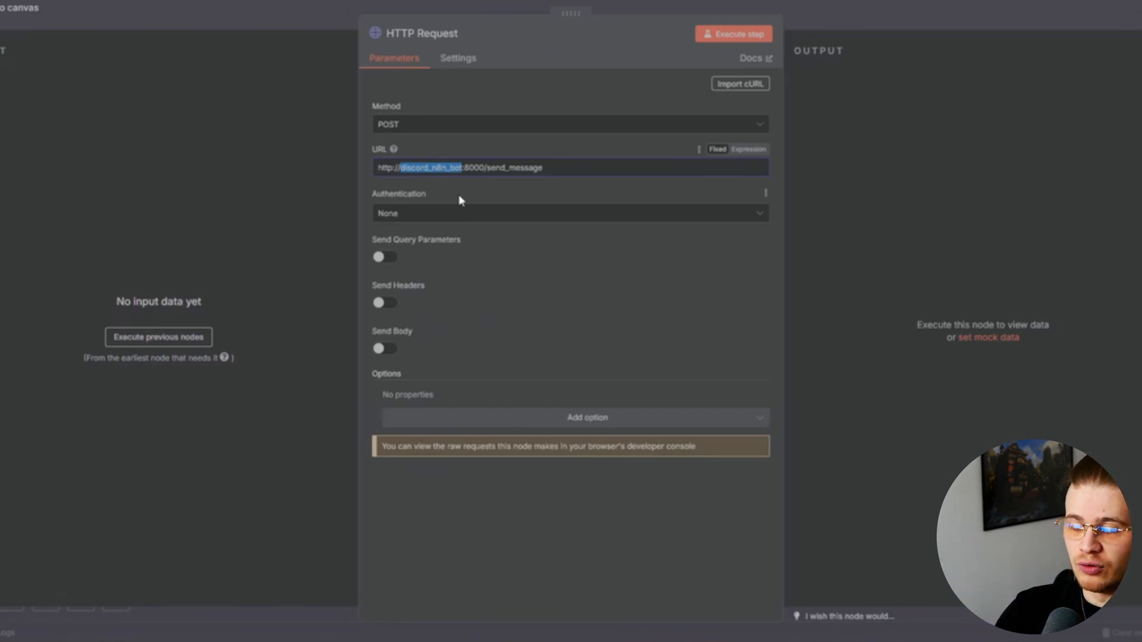
pyautogui.click(469, 167)
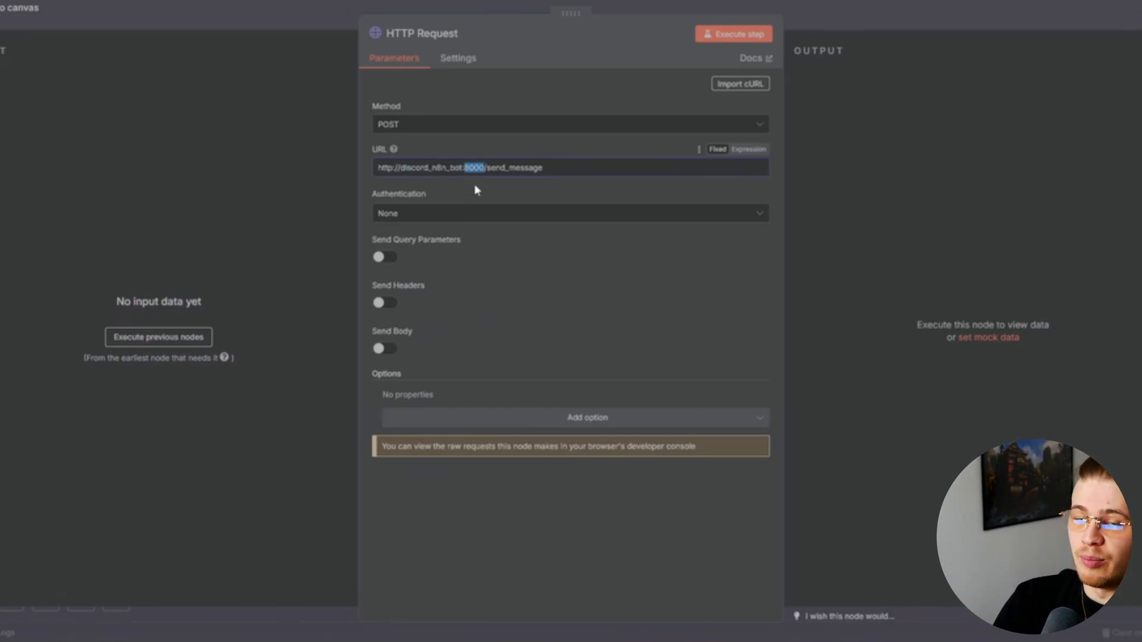
pyautogui.doubleClick(495, 168)
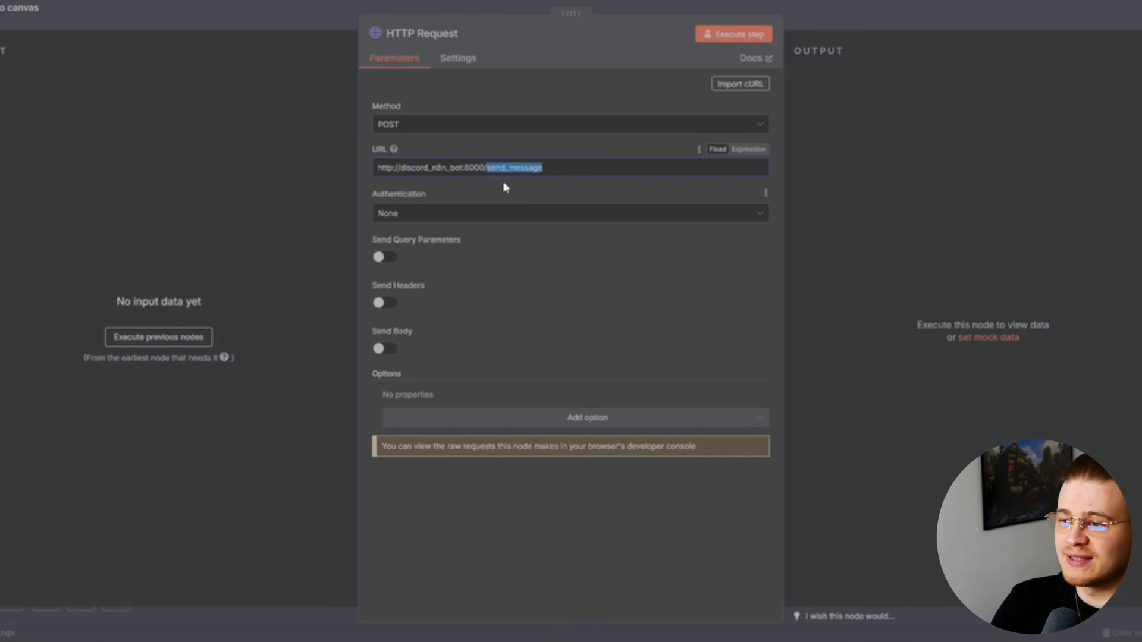
# Send an Accept: application/json header and enable a JSON request body
pyautogui.click(386, 308)
pyautogui.scroll(-1, 500, 305)
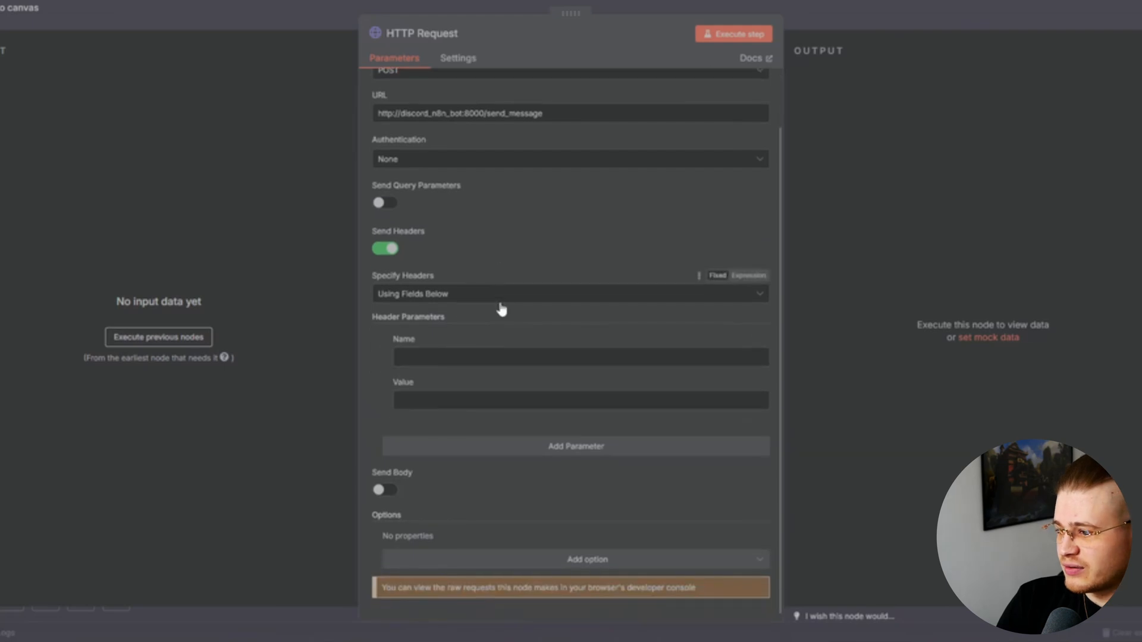
pyautogui.click(488, 357)
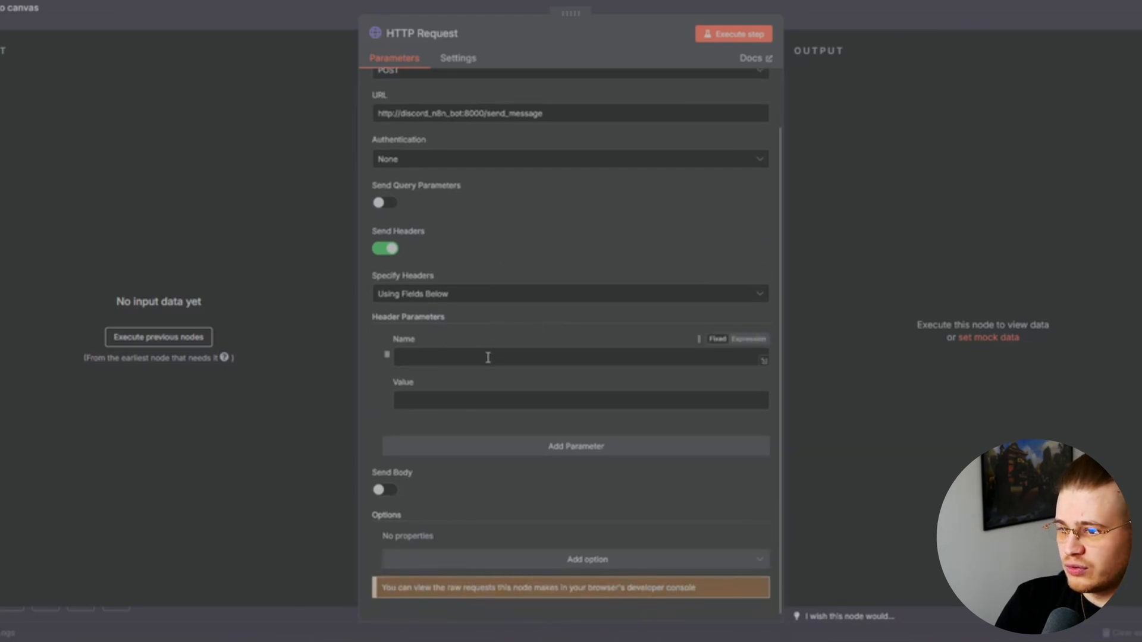
pyautogui.write('Acce')
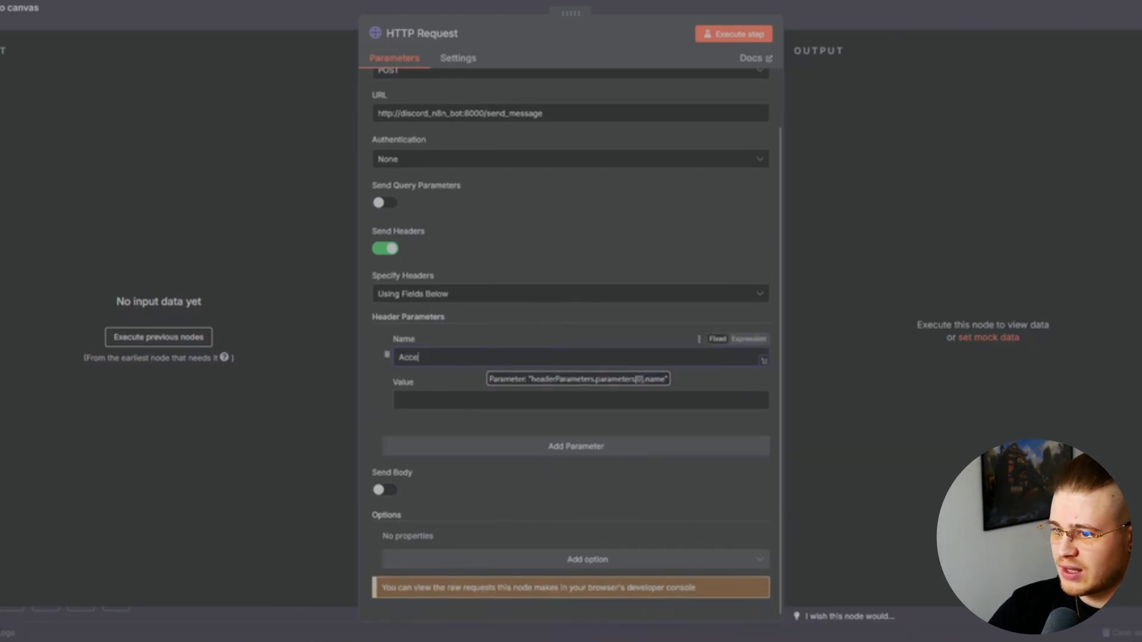
pyautogui.write('pt')
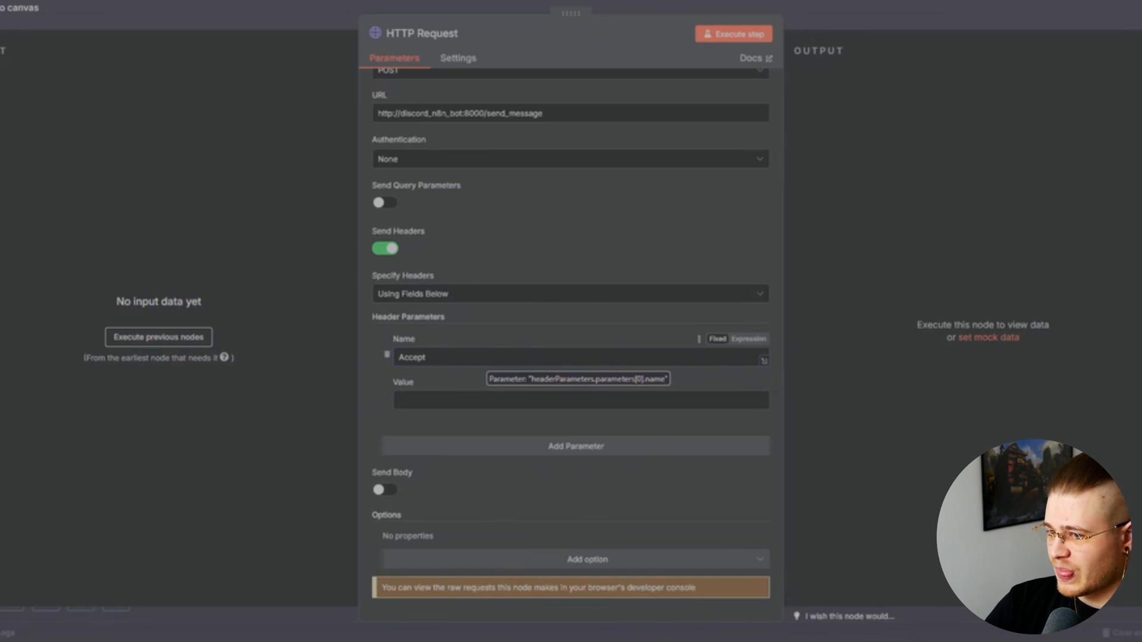
pyautogui.press('Tab')
pyautogui.write('ap')
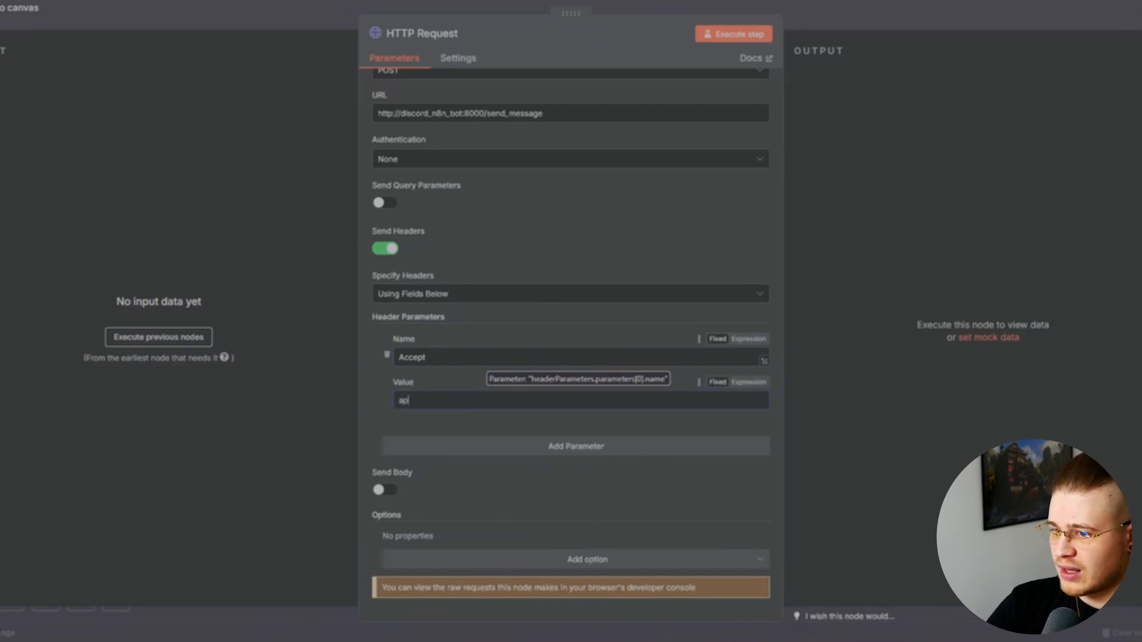
pyautogui.write('plication')
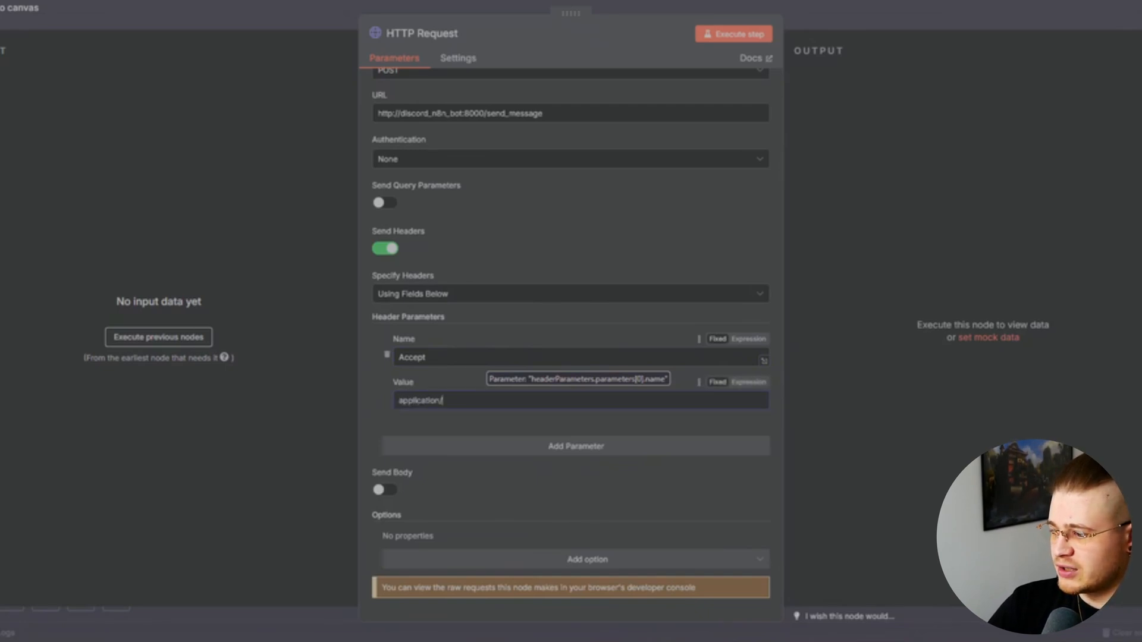
pyautogui.write('/json')
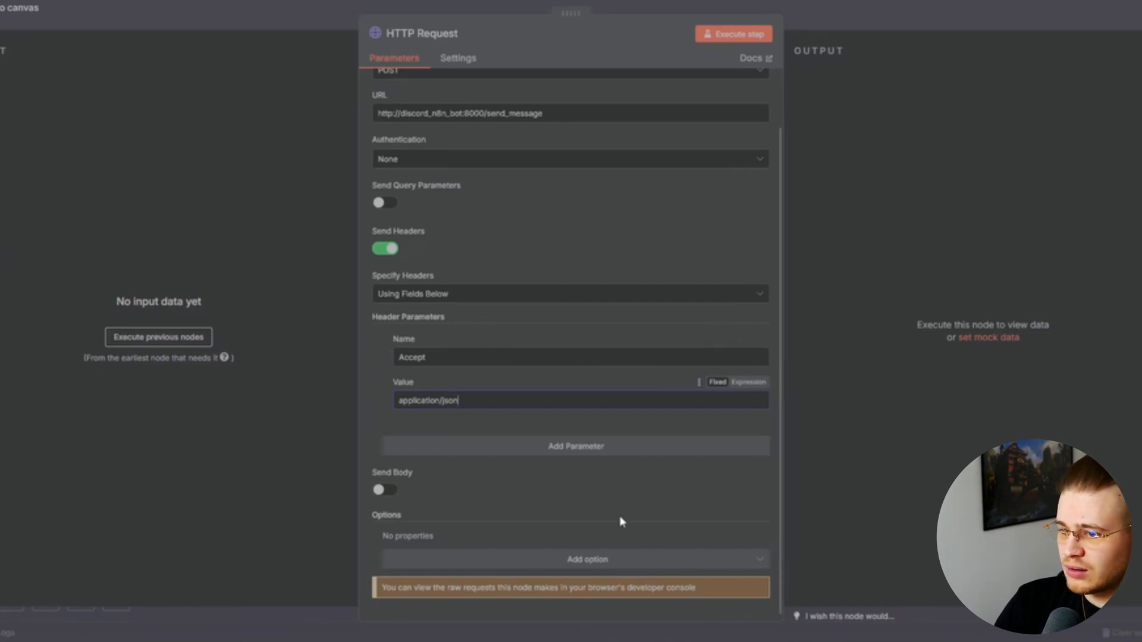
pyautogui.click(386, 490)
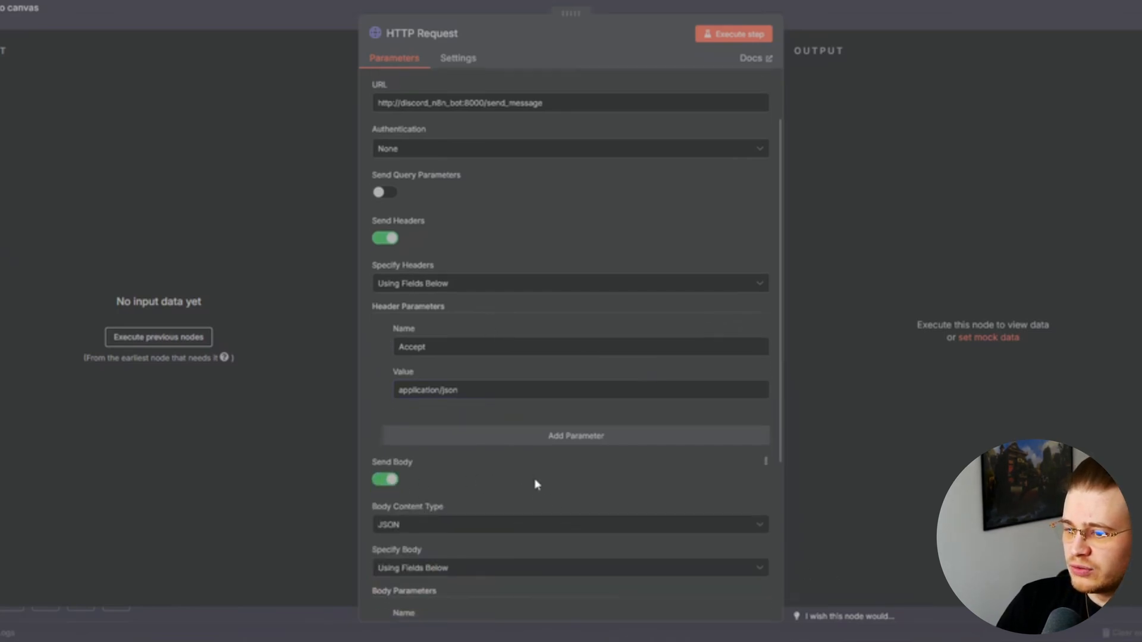
pyautogui.scroll(-4, 535, 480)
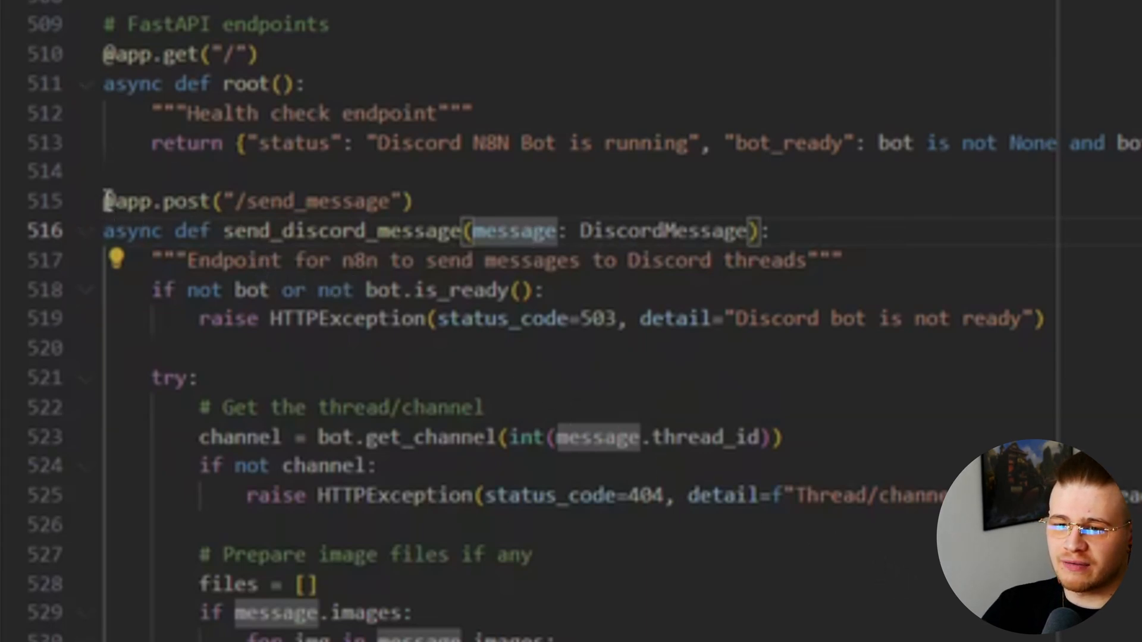
# In VS Code, inspect the send_message route and jump to the DiscordMessage class definition
pyautogui.moveTo(103, 201); pyautogui.dragTo(415, 205)
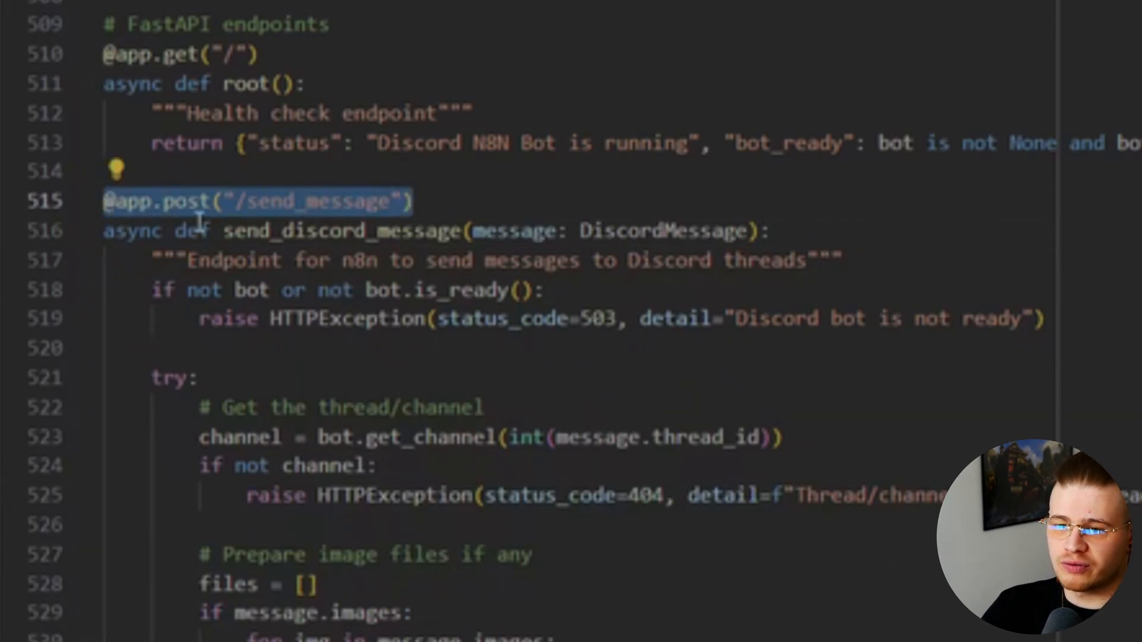
pyautogui.click(186, 205)
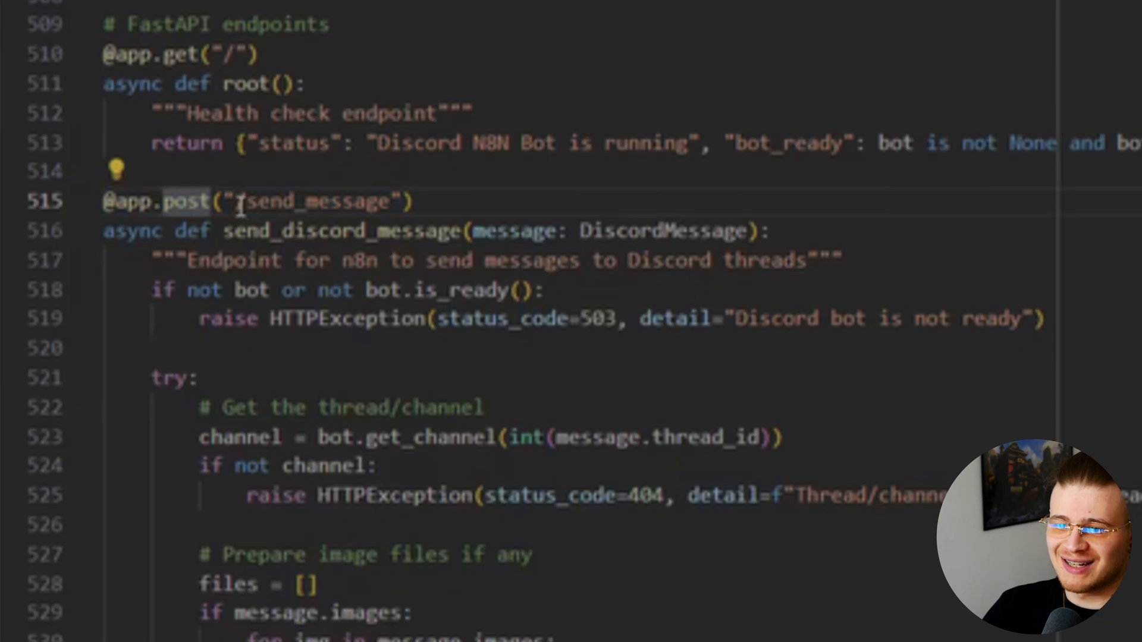
pyautogui.moveTo(241, 205); pyautogui.dragTo(374, 201)
pyautogui.doubleClick(363, 201)
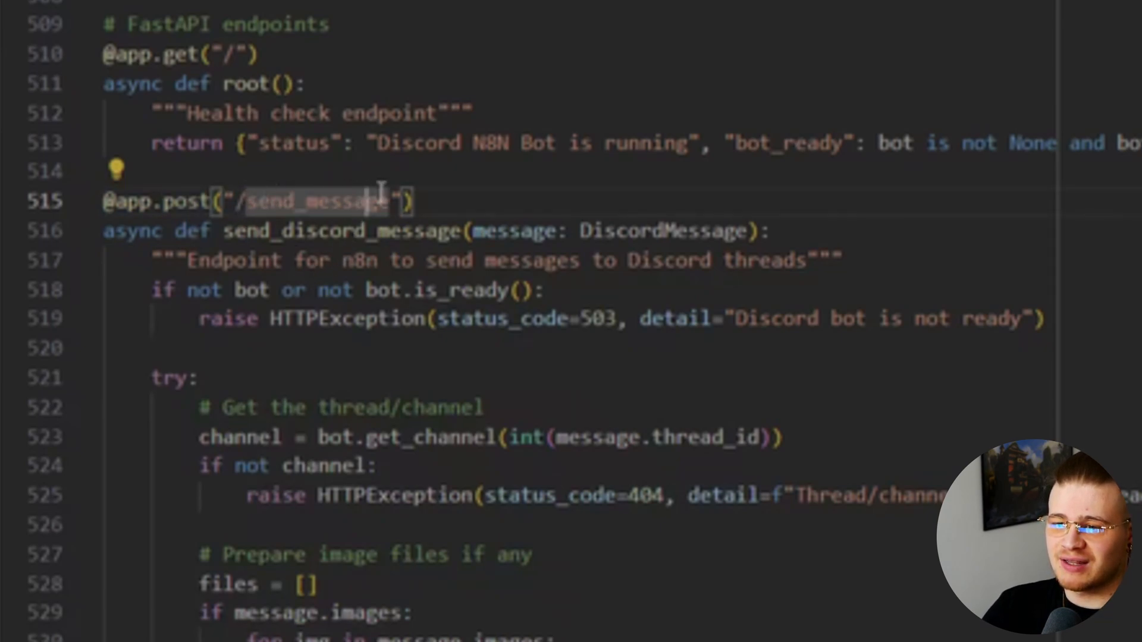
pyautogui.doubleClick(625, 232)
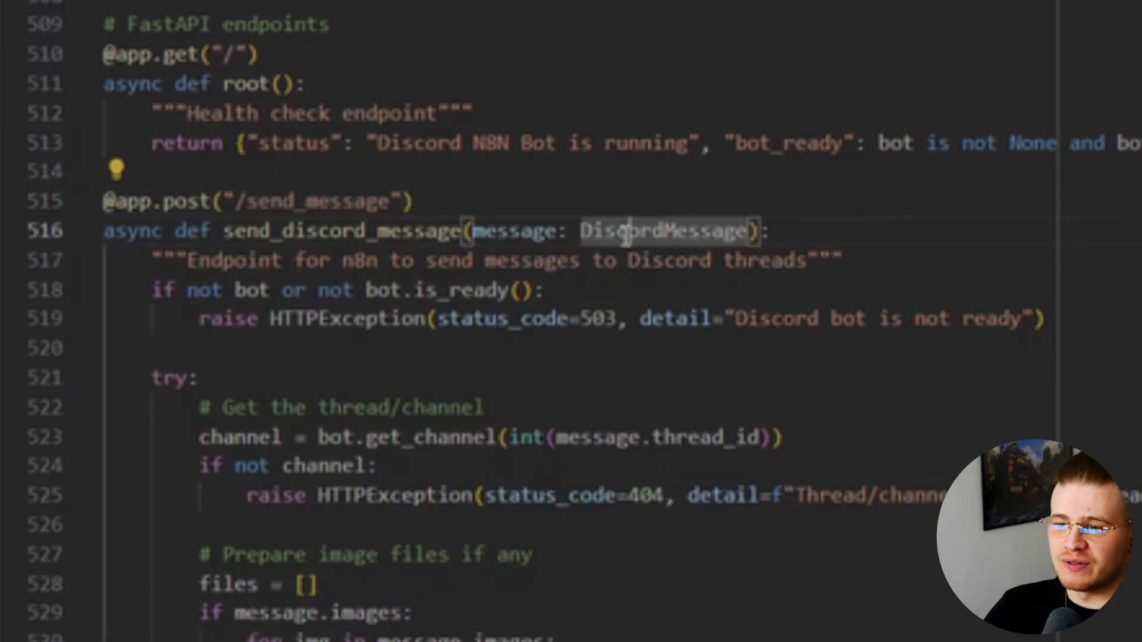
pyautogui.keyDown('ctrl'); pyautogui.click(663, 233); pyautogui.keyUp('ctrl')
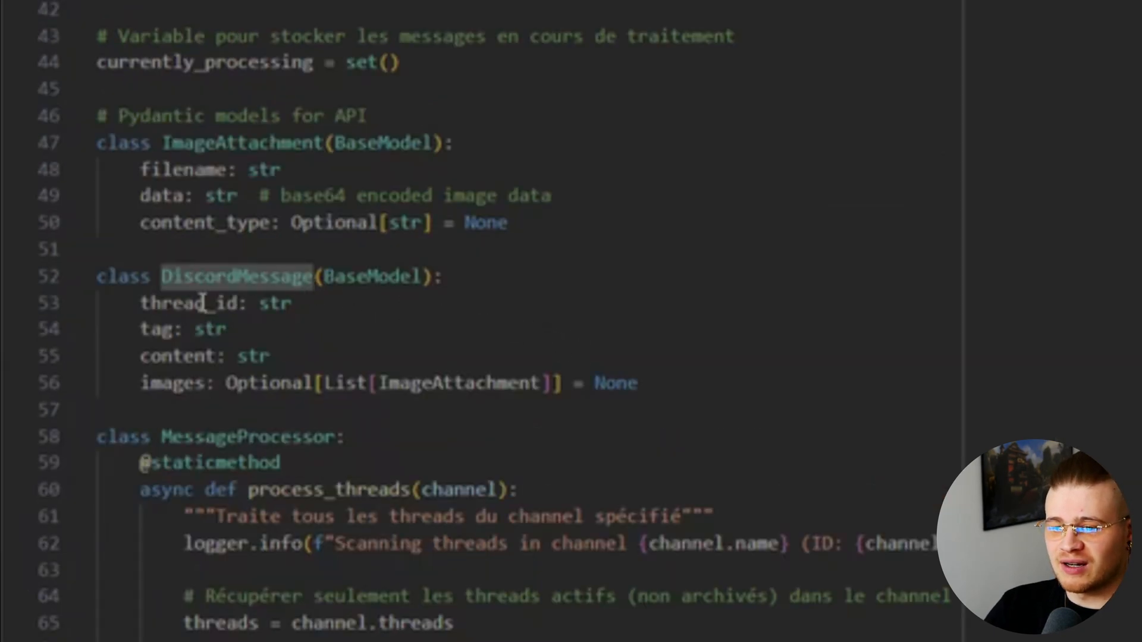
# Review DiscordMessage's thread_id, content, images and tag fields
pyautogui.click(158, 305)
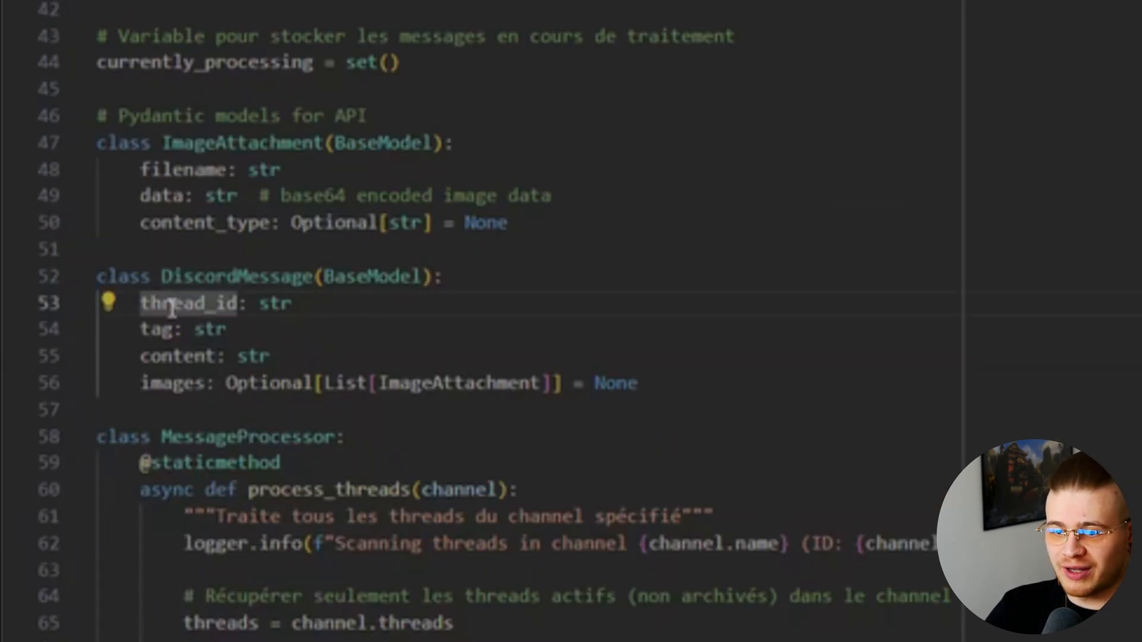
pyautogui.click(164, 357)
pyautogui.click(166, 392)
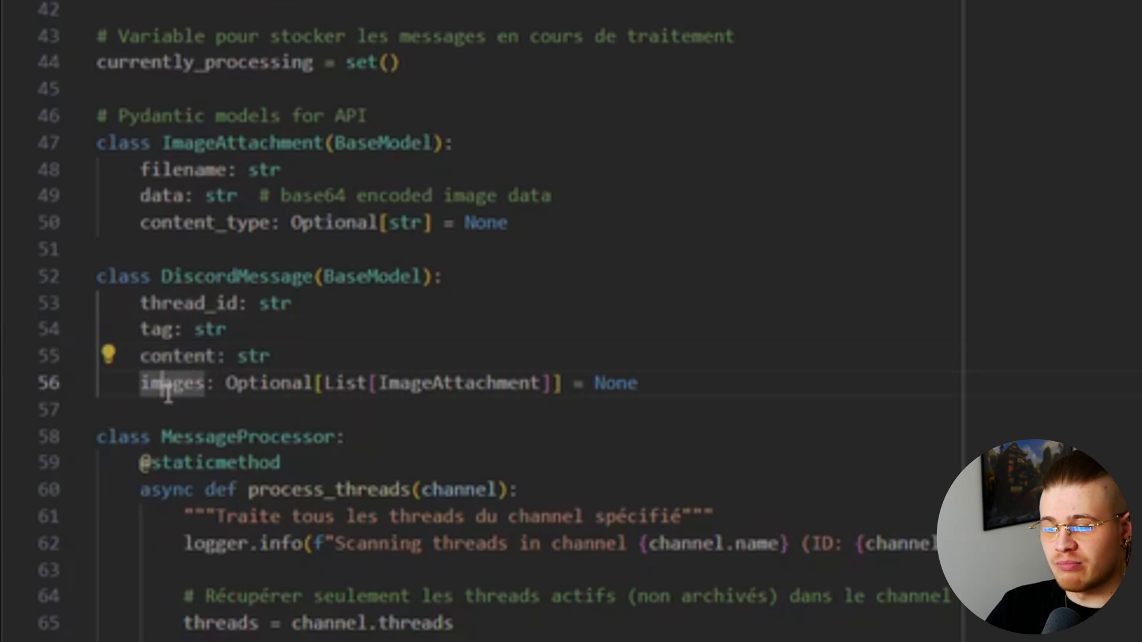
pyautogui.click(162, 331)
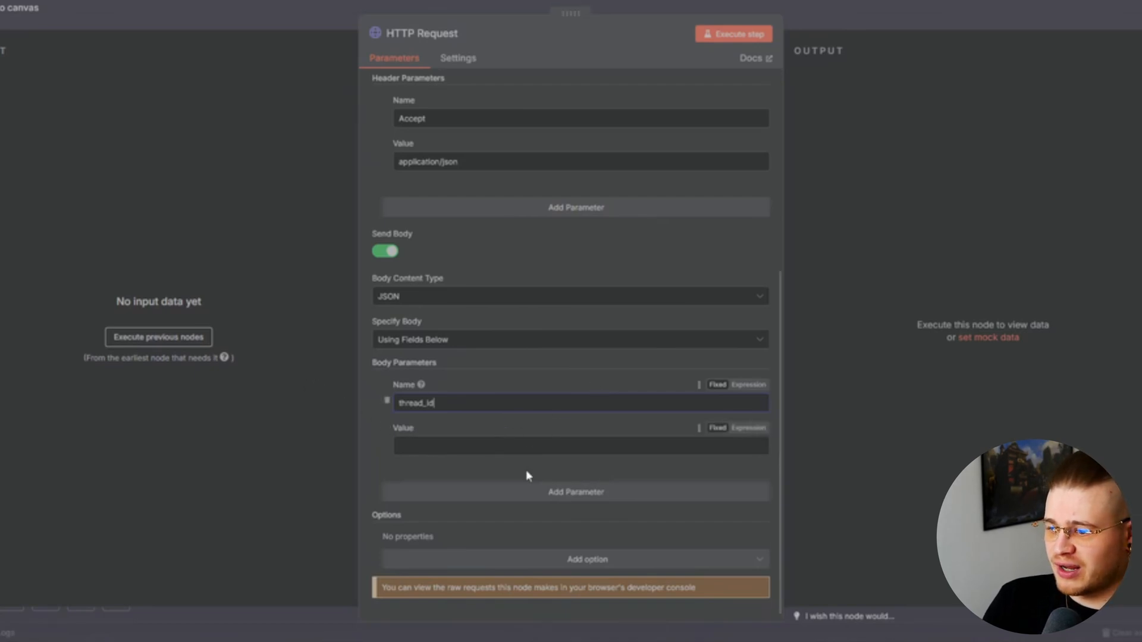
# Map the AI Agent output into the body's content value and add a tag parameter set to test
pyautogui.click(534, 492)
pyautogui.scroll(-2, 541, 494)
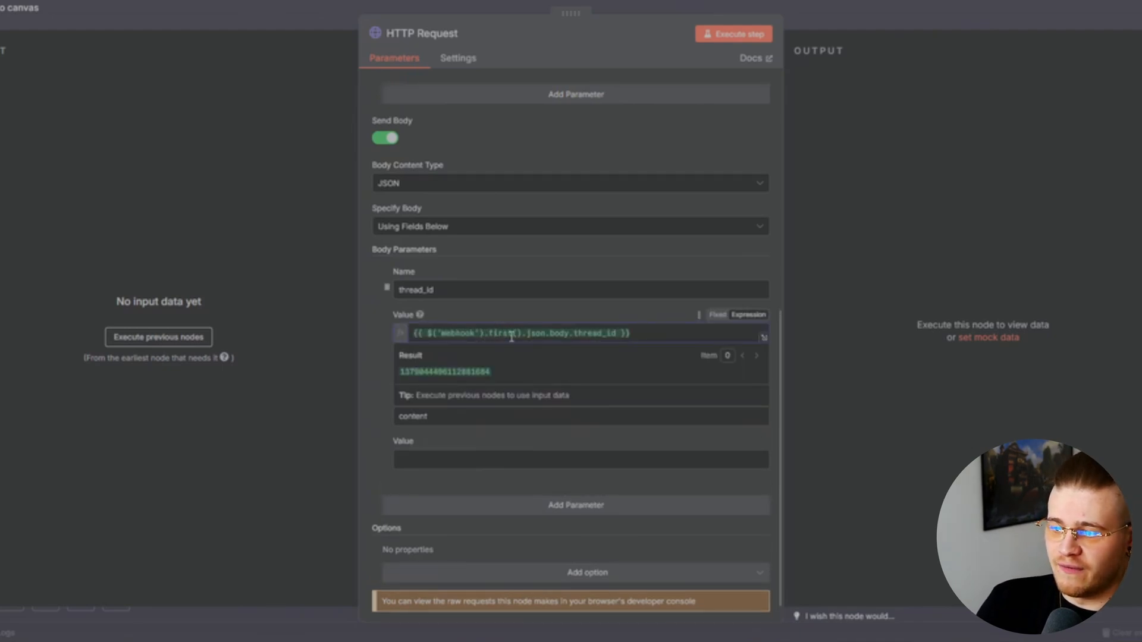
pyautogui.scroll(-1, 612, 410)
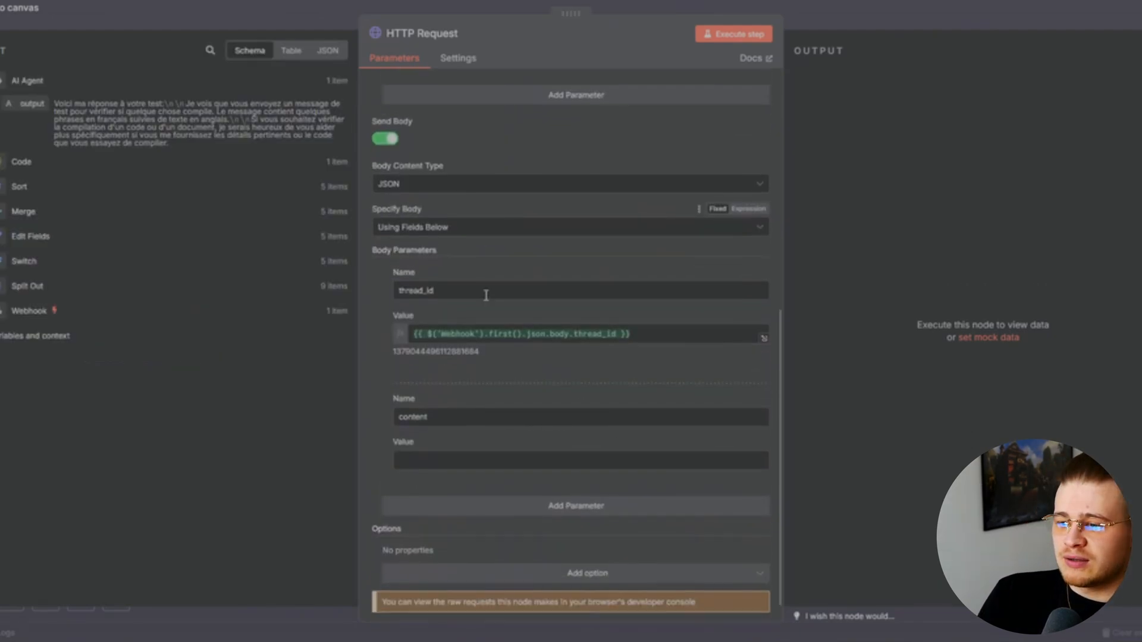
pyautogui.scroll(-1, 486, 296)
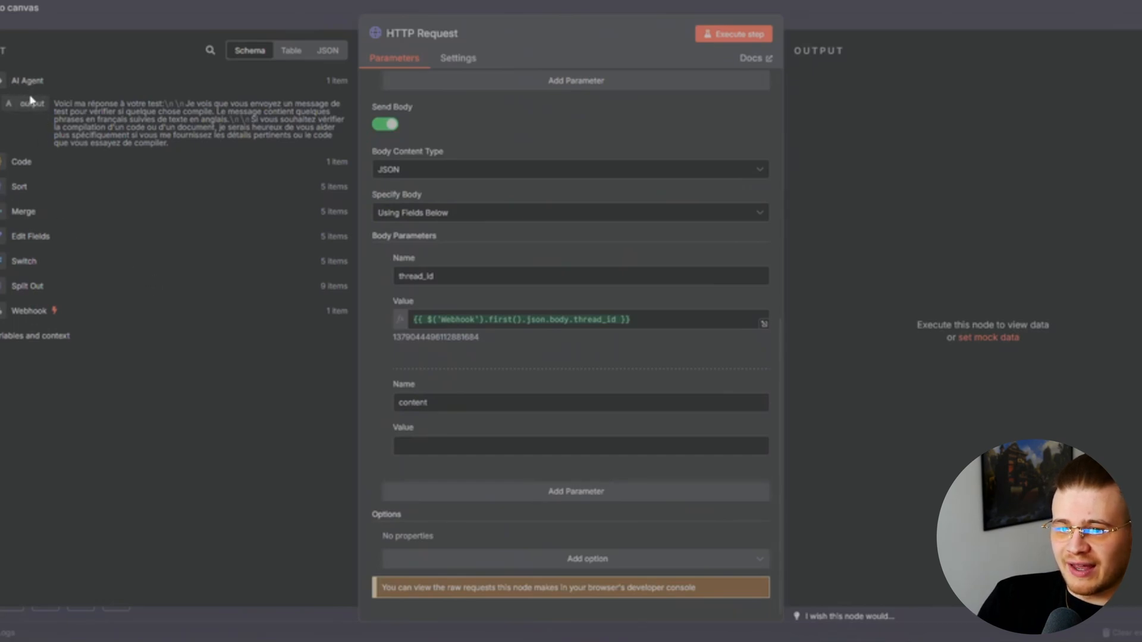
pyautogui.moveTo(31, 104); pyautogui.dragTo(428, 453)
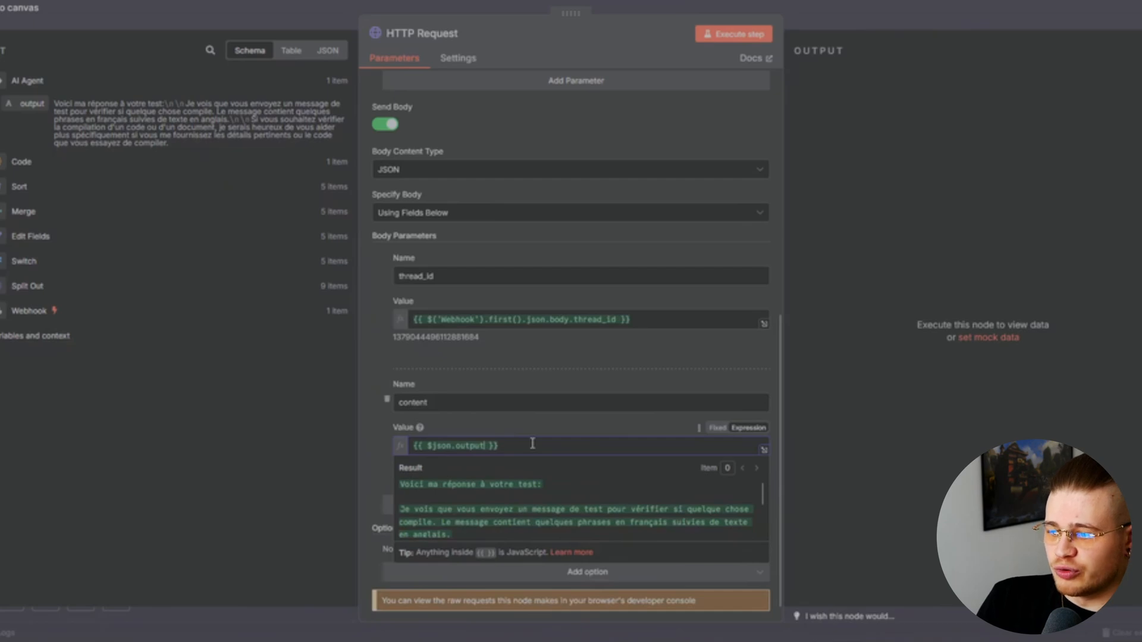
pyautogui.click(746, 37)
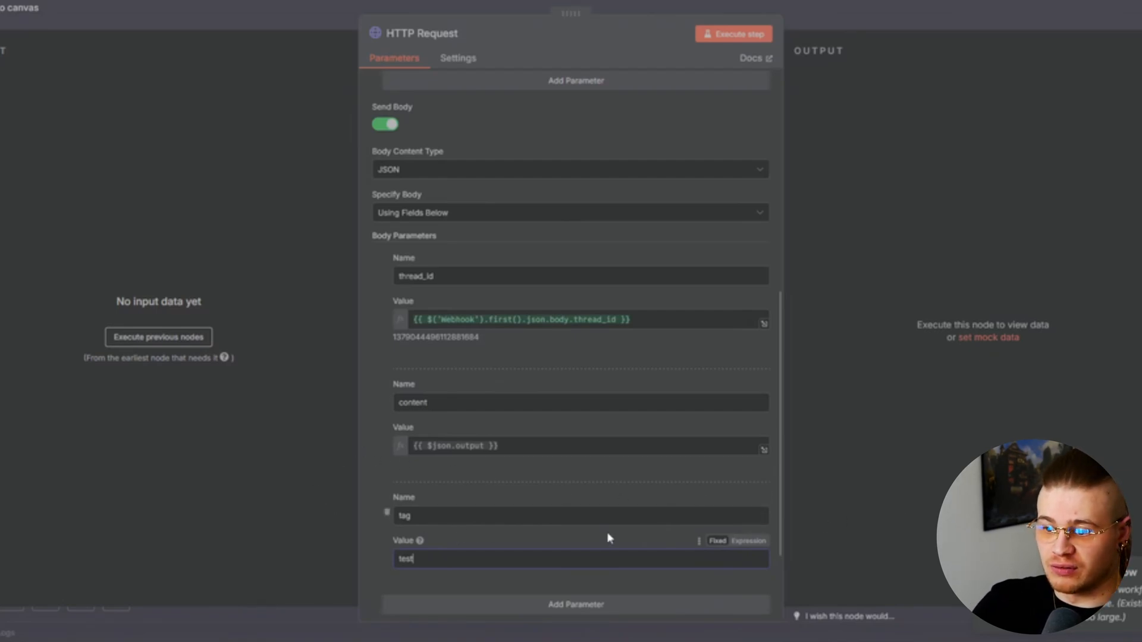
# Return to the canvas and run a test of the whole workflow from the Webhook trigger
pyautogui.click(873, 19)
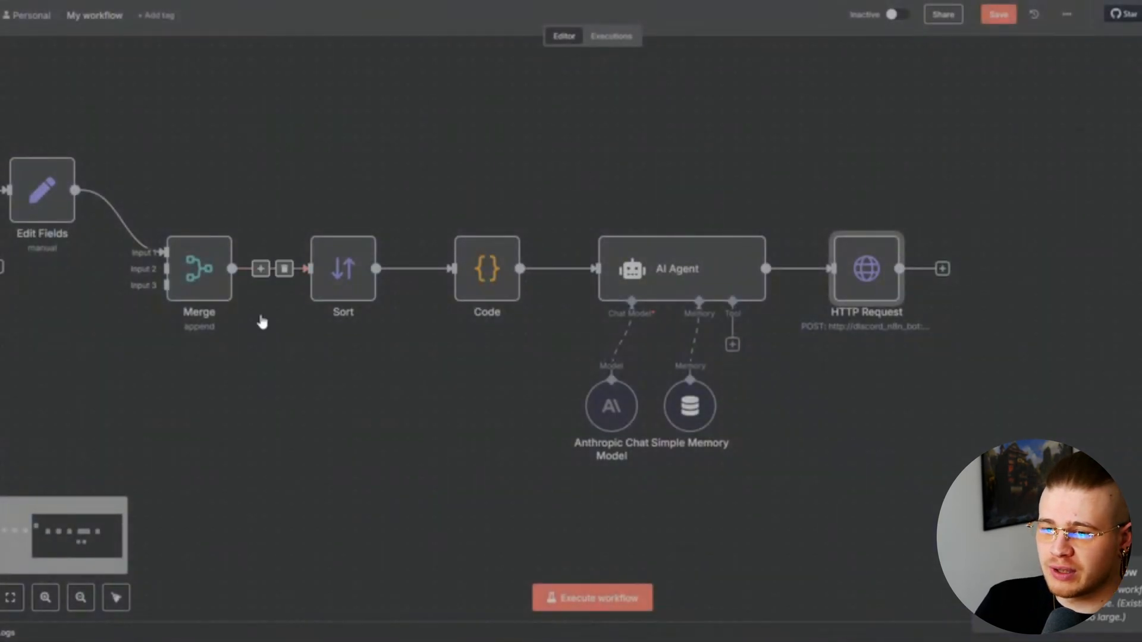
pyautogui.scroll(-4, 409, 390)
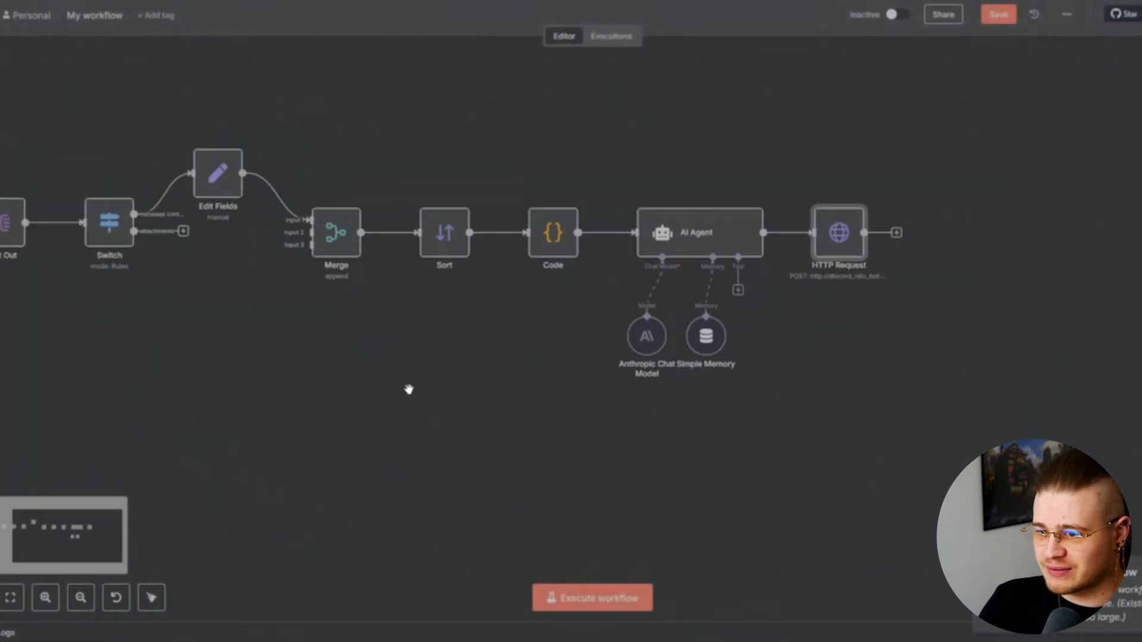
pyautogui.moveTo(388, 390); pyautogui.dragTo(554, 398)
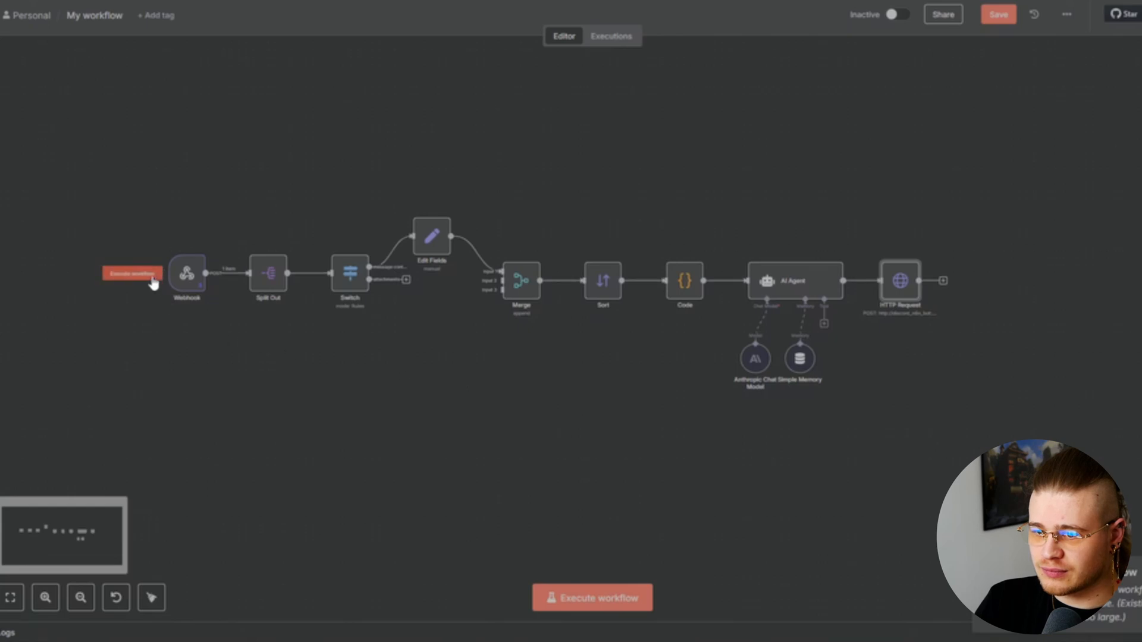
pyautogui.click(145, 277)
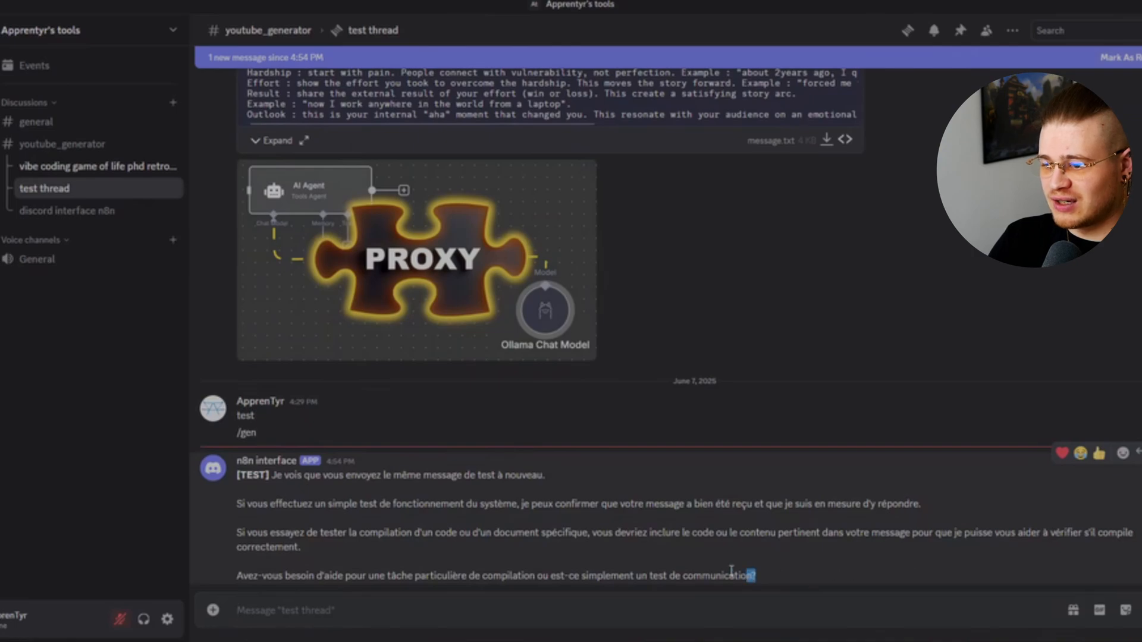
# Select the interface bot's reply text in the Discord test thread
pyautogui.moveTo(755, 576); pyautogui.dragTo(238, 483)
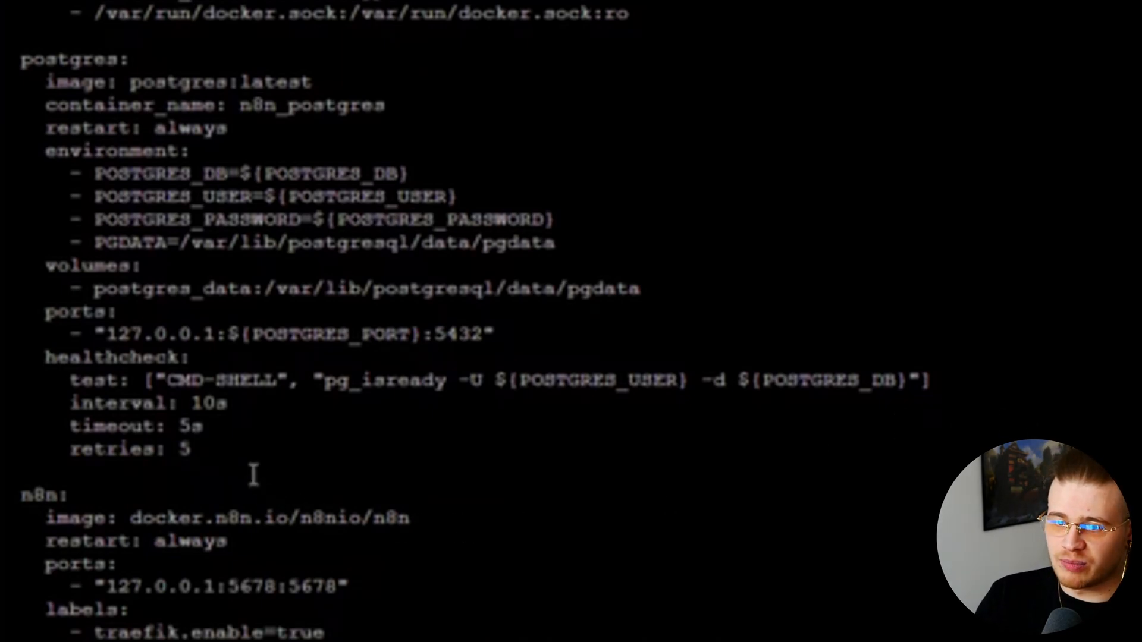
pyautogui.moveTo(254, 475); pyautogui.dragTo(26, 174)
pyautogui.click(390, 76)
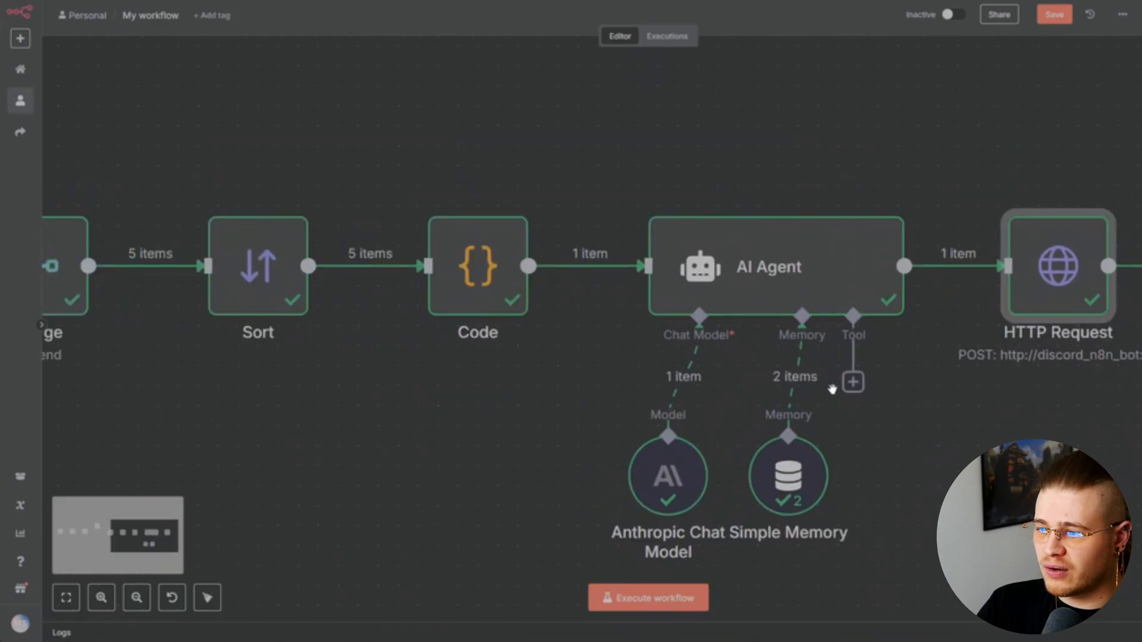
# Replace the agent's Simple Memory with Postgres Chat Memory and start a new credential
pyautogui.scroll(-3, 829, 390)
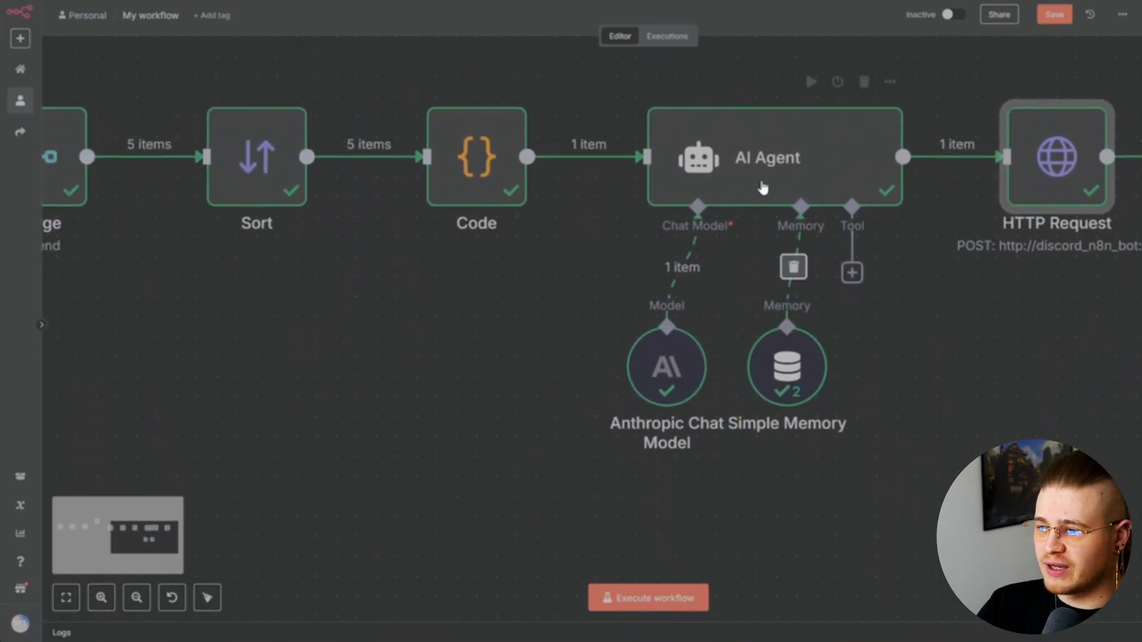
pyautogui.moveTo(779, 391)
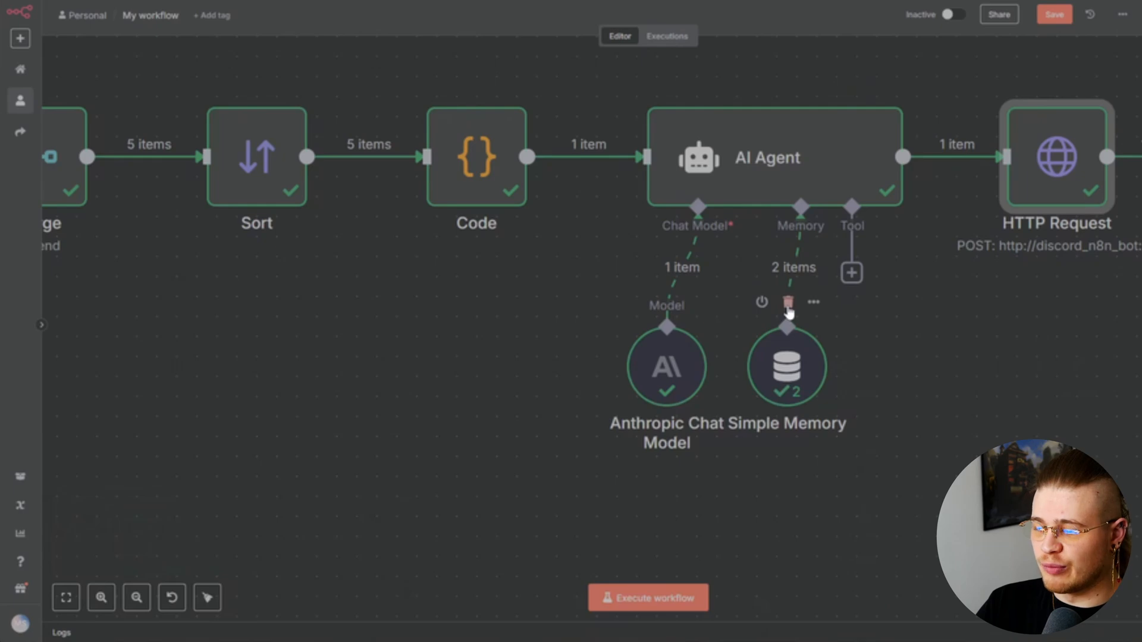
pyautogui.click(788, 303)
pyautogui.click(801, 272)
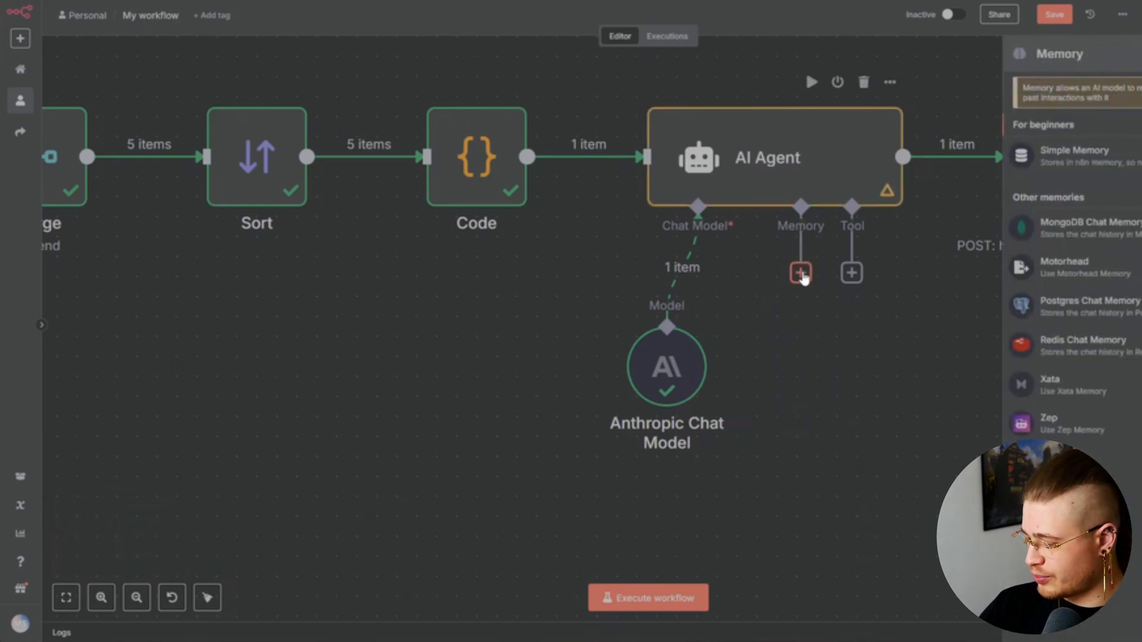
pyautogui.click(1103, 306)
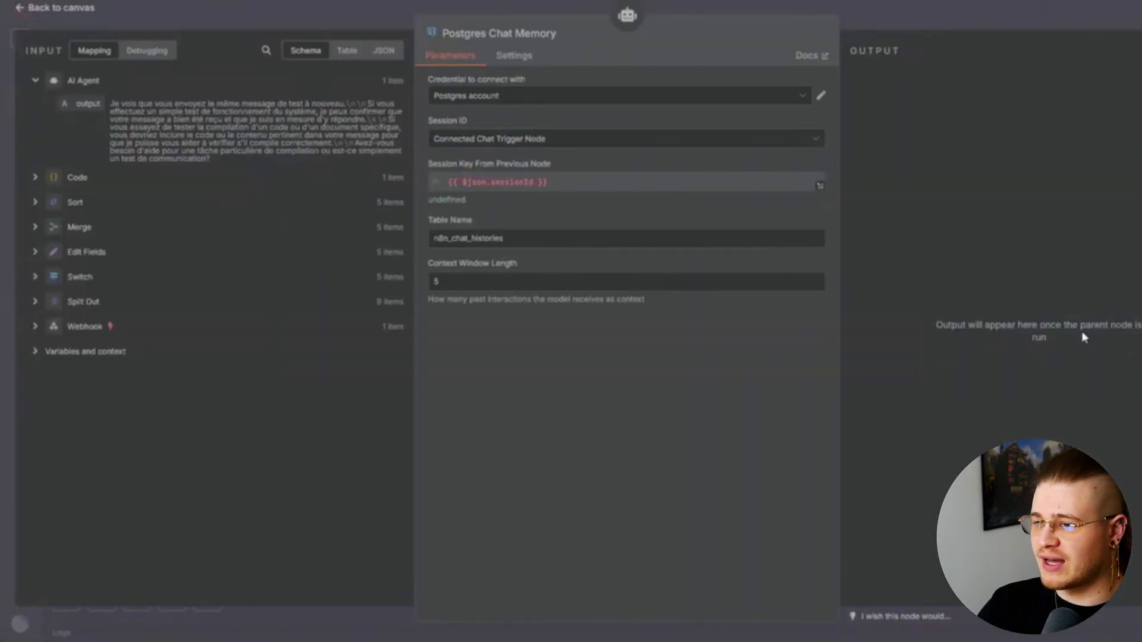
pyautogui.click(794, 100)
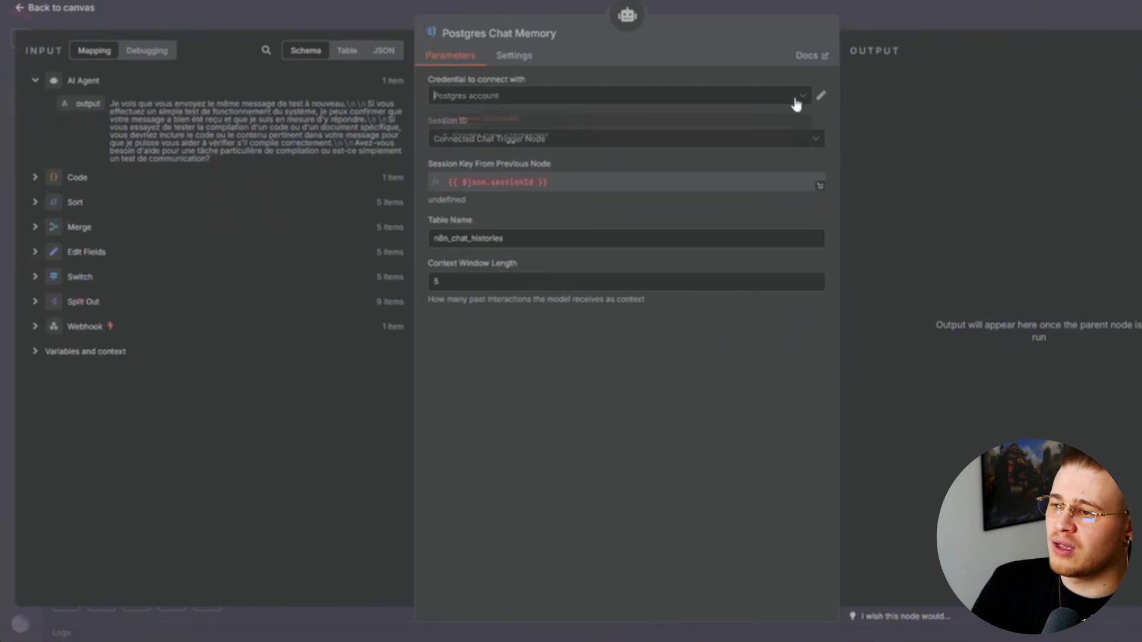
pyautogui.click(546, 166)
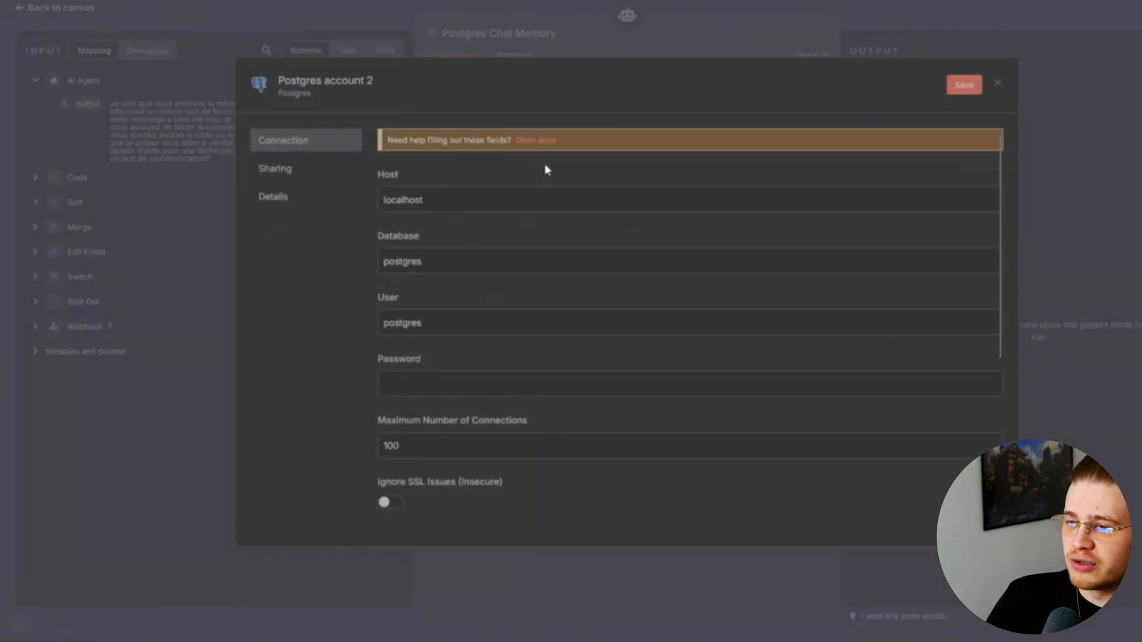
# Fill the Postgres credential with host postgres, database n8n_db, user n8n_user and the database password
pyautogui.moveTo(458, 199); pyautogui.dragTo(300, 200)
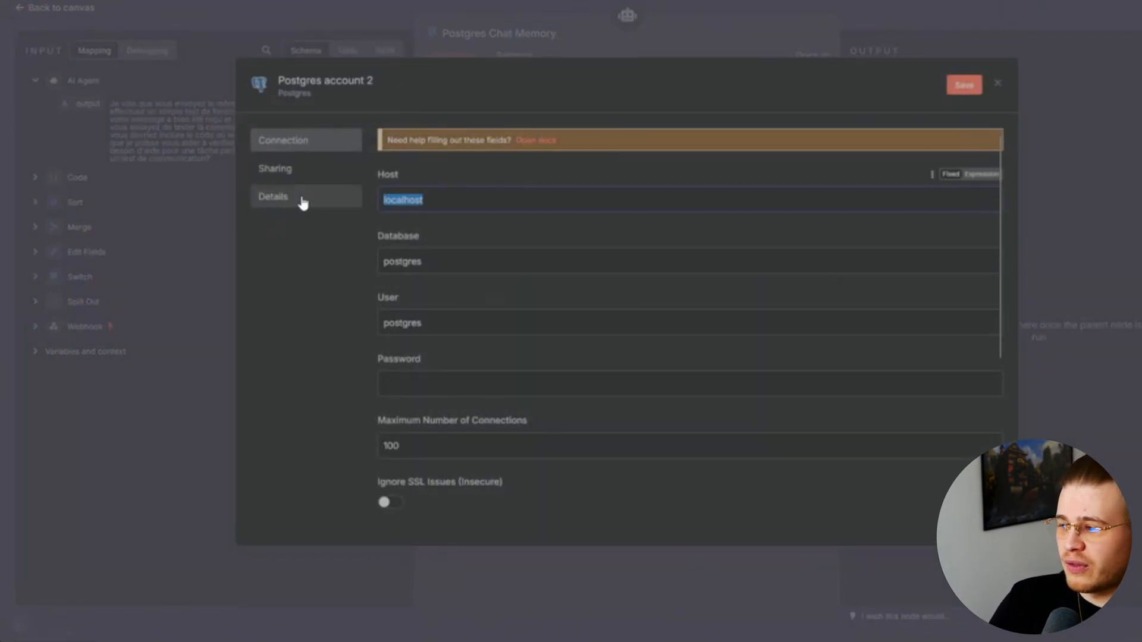
pyautogui.write('postgres')
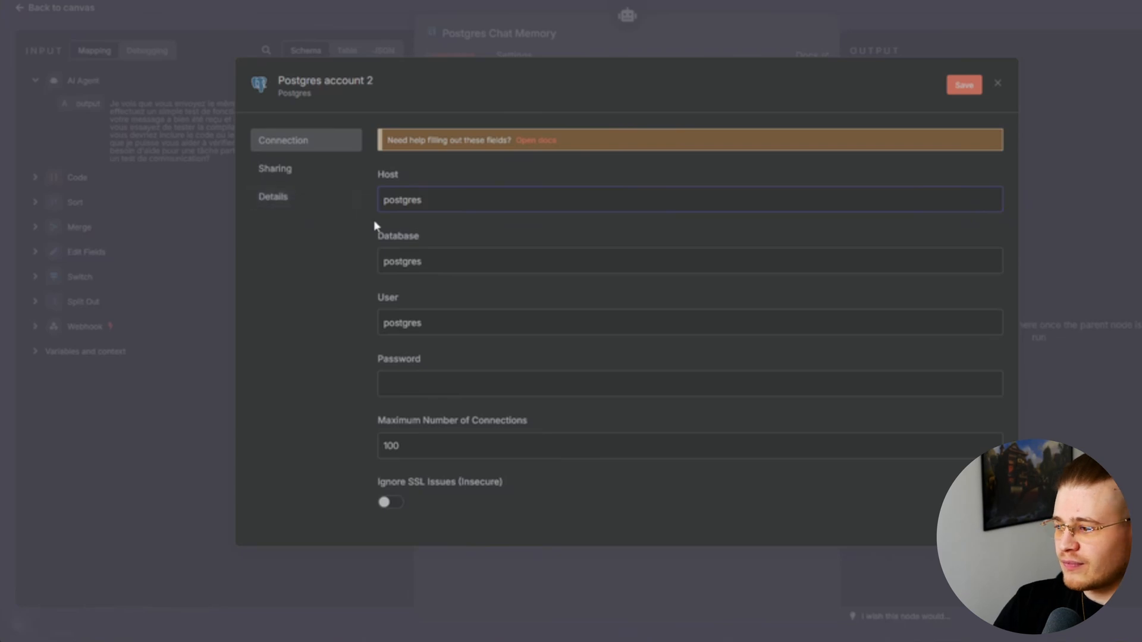
pyautogui.moveTo(451, 260); pyautogui.dragTo(343, 256)
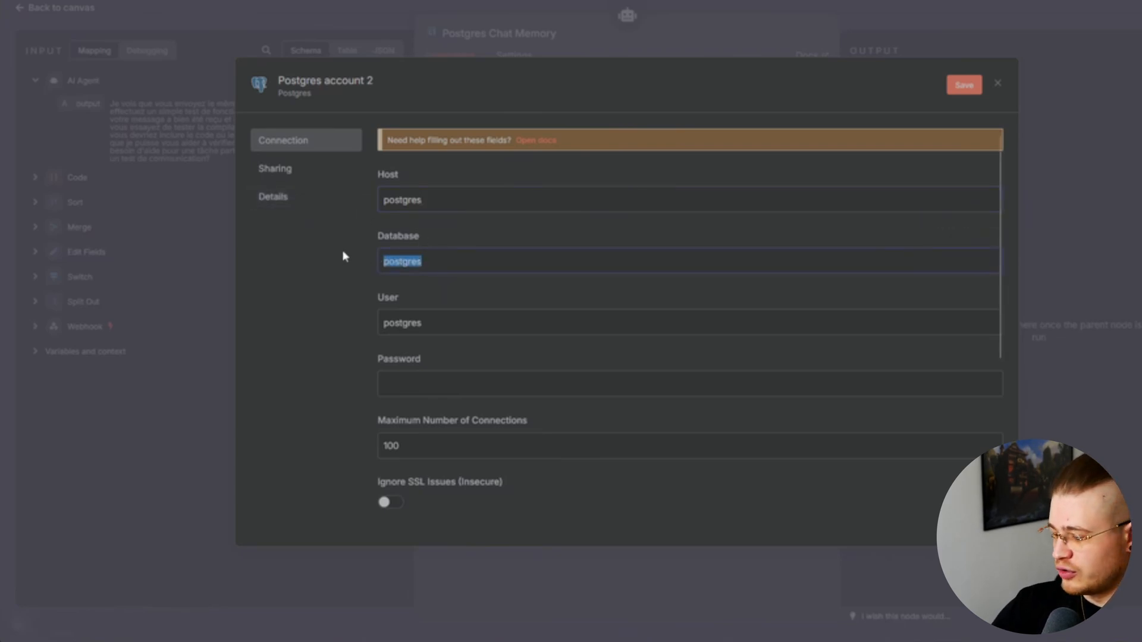
pyautogui.write('n8n_')
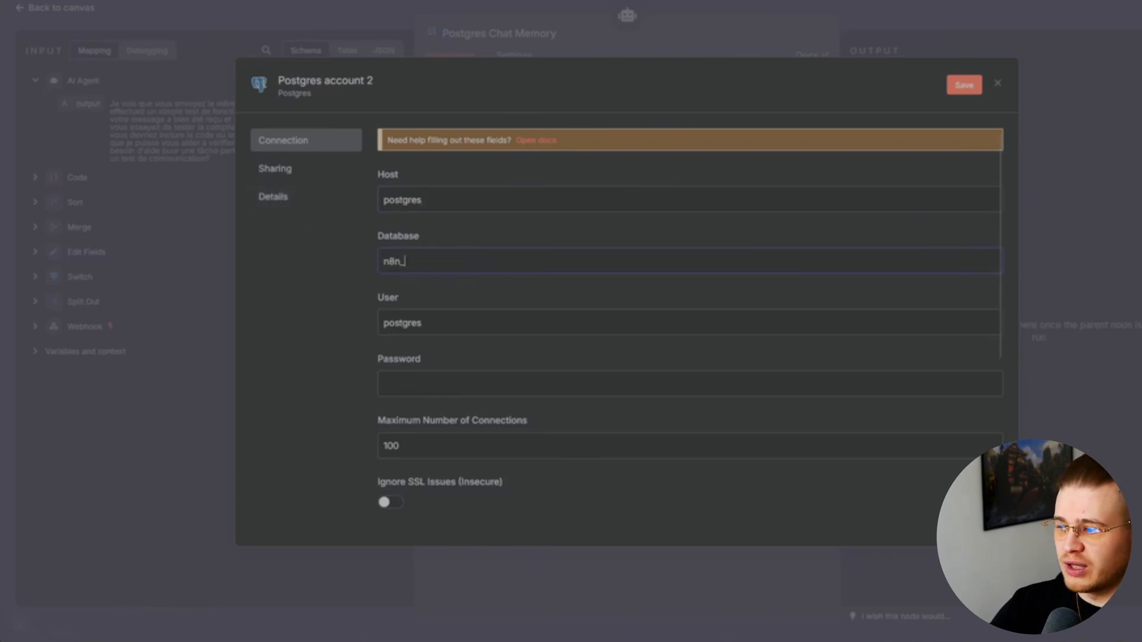
pyautogui.write('db')
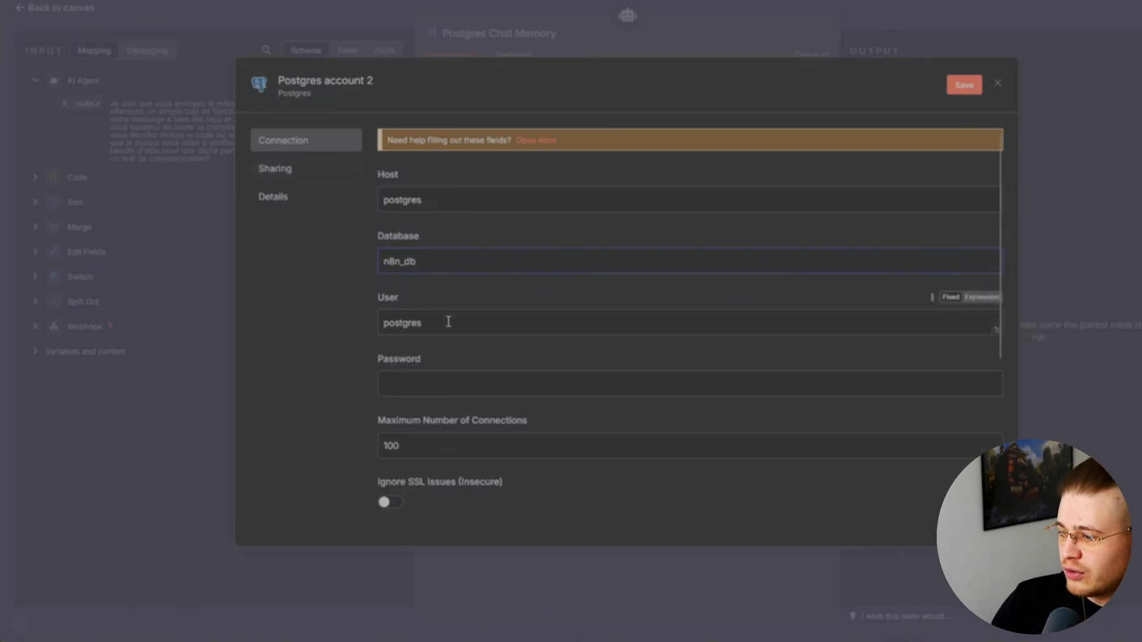
pyautogui.moveTo(443, 319); pyautogui.dragTo(349, 320)
pyautogui.write('n8n_user')
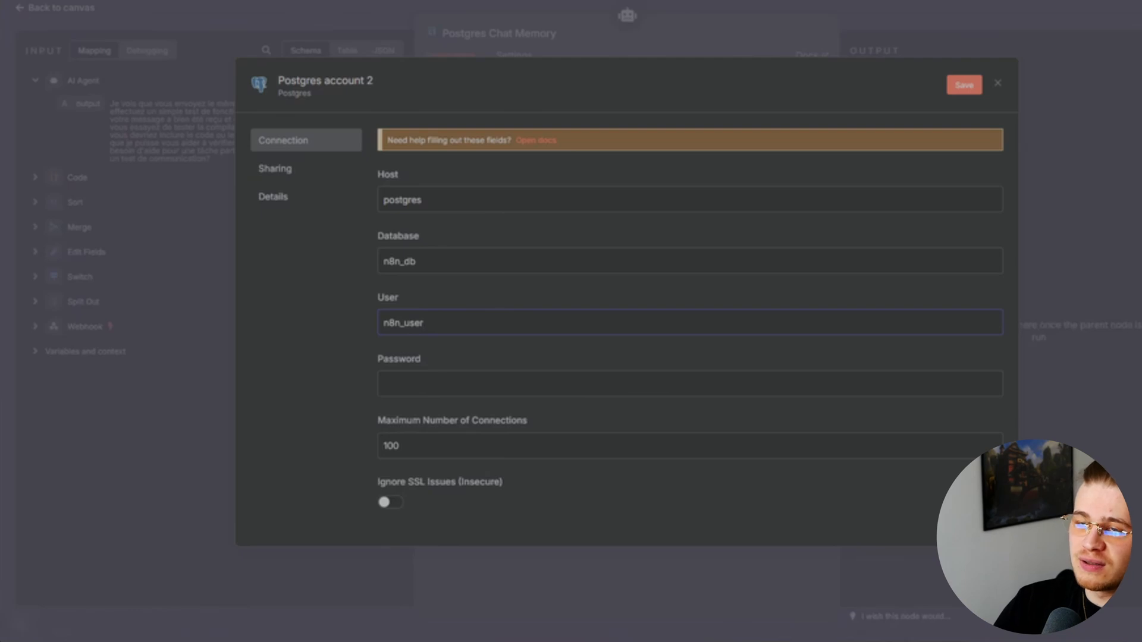
pyautogui.scroll(-2, 416, 316)
pyautogui.click(438, 300)
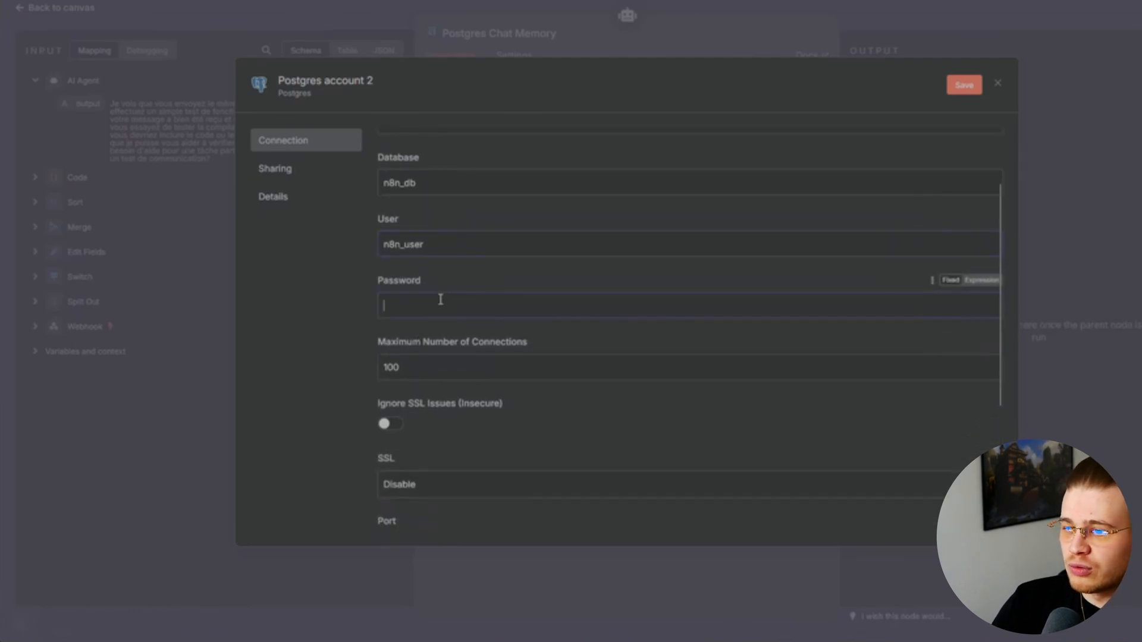
pyautogui.write('●●●●●')
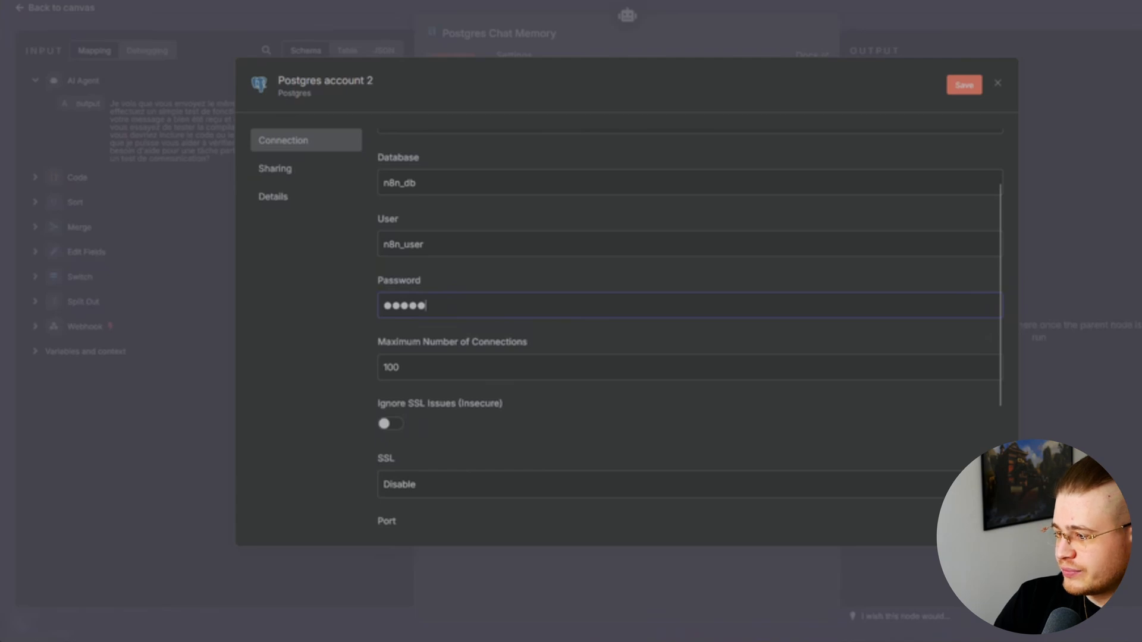
pyautogui.scroll(-4, 473, 322)
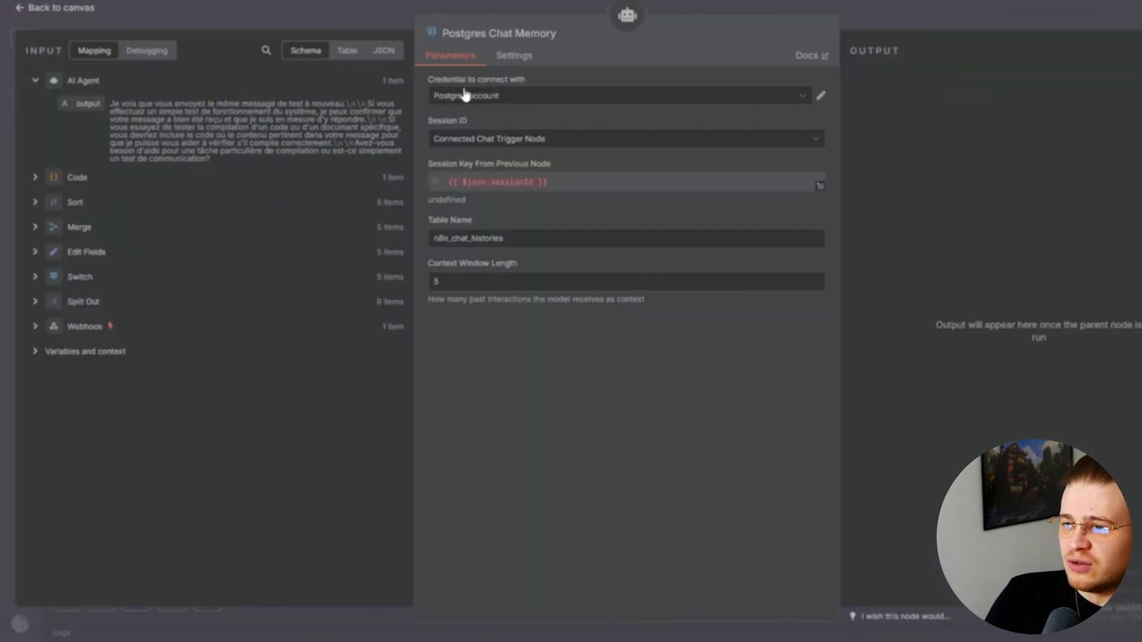
# Key Postgres Chat Memory sessions by the channel_id/thread_id expression and set context window length to 500
pyautogui.click(621, 143)
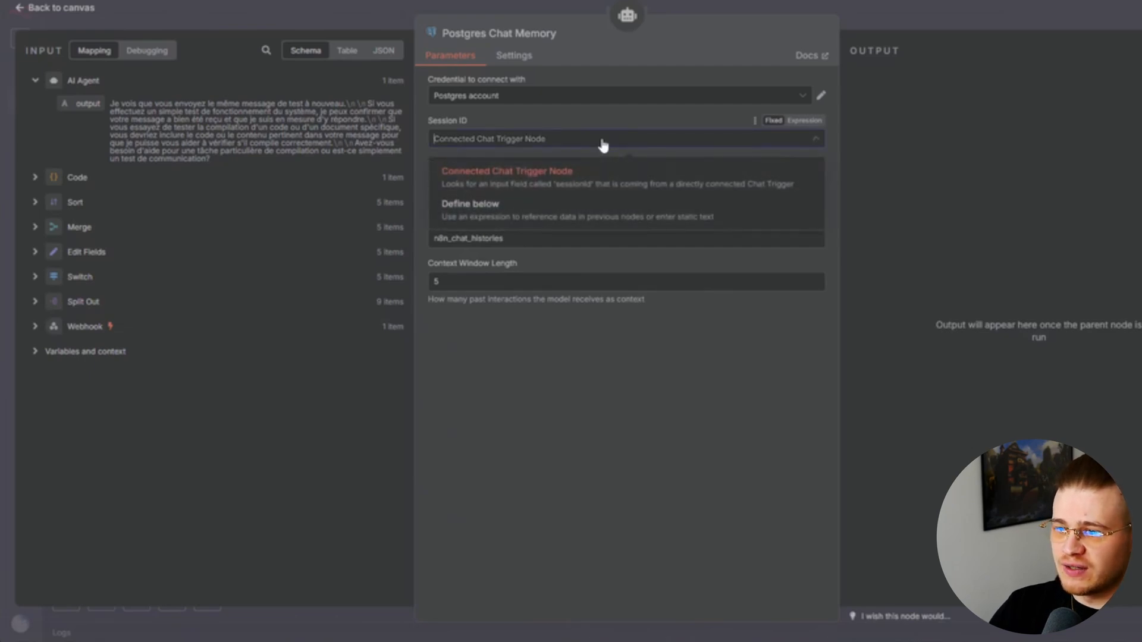
pyautogui.click(551, 216)
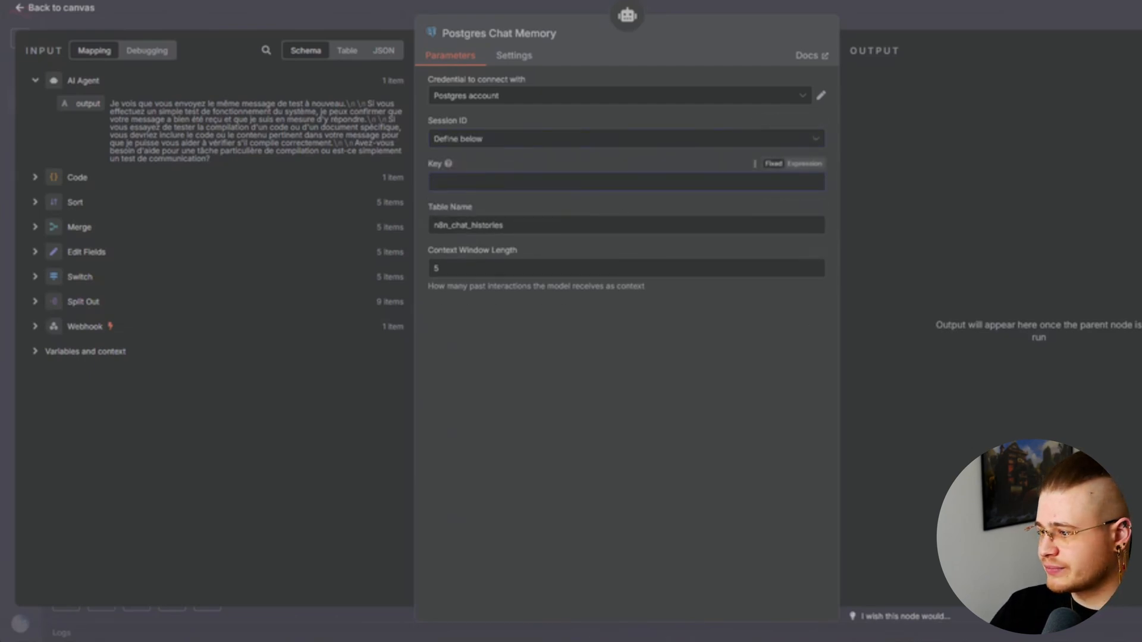
pyautogui.click(693, 182)
pyautogui.write("{{ $('Webhook').first().json.body.channel_id }}_{{ $('Webhook').first().json.body.thread_id }}")
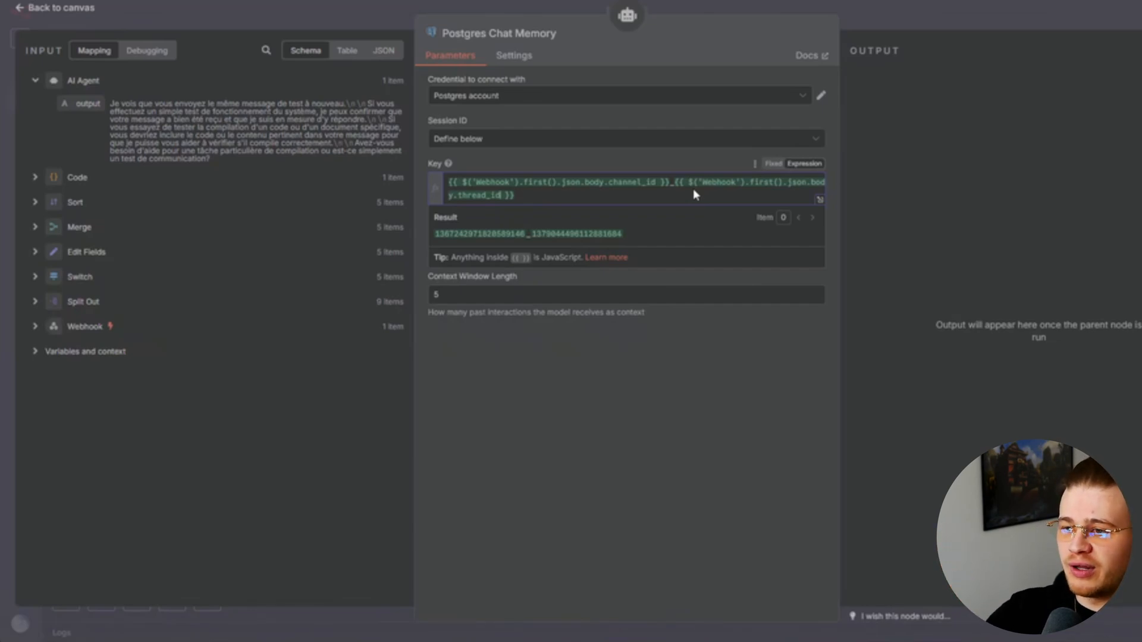
pyautogui.click(571, 351)
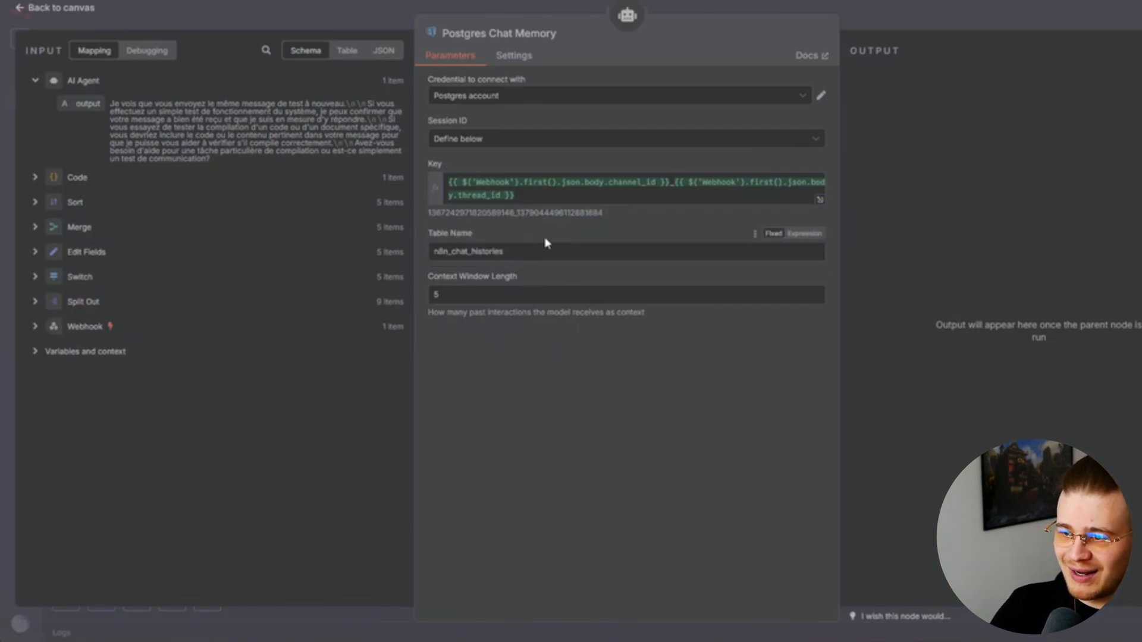
pyautogui.click(470, 292)
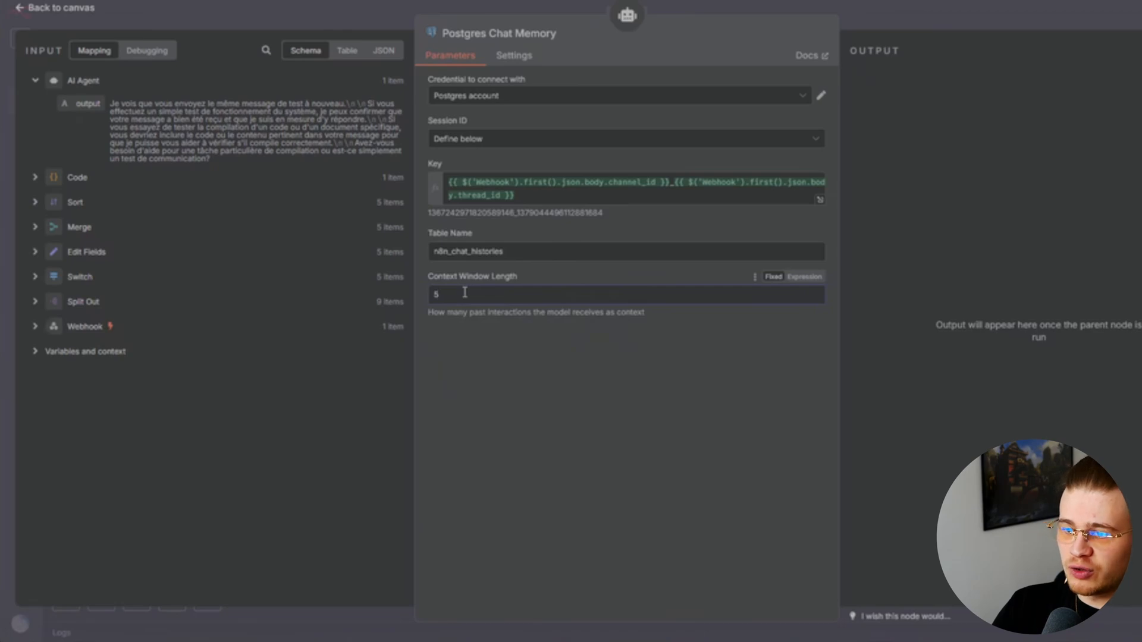
pyautogui.write('00')
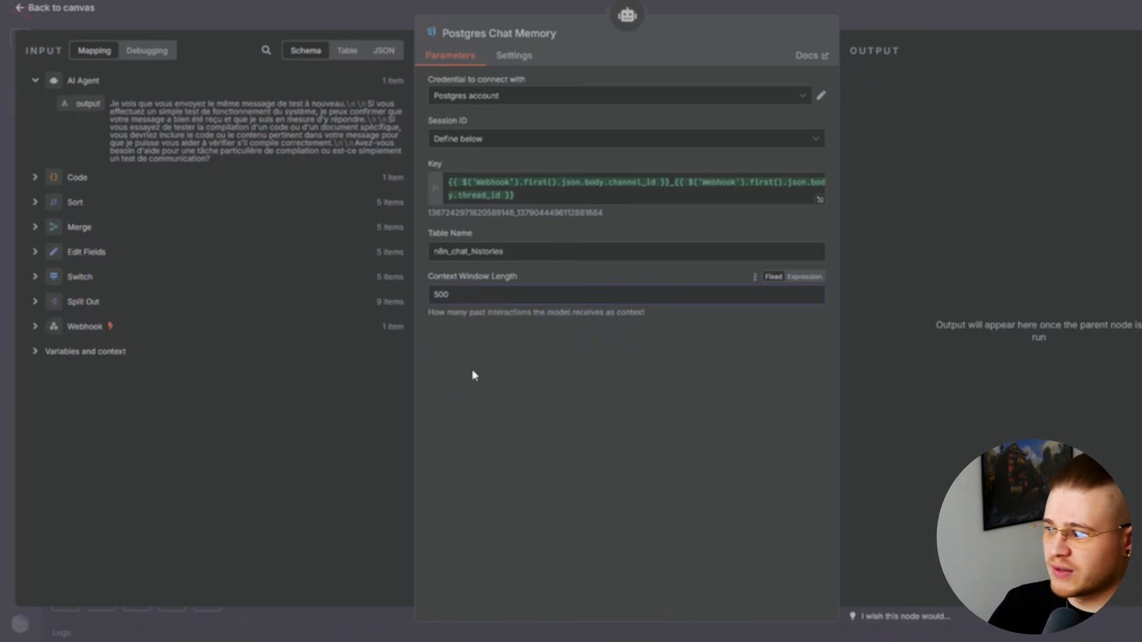
pyautogui.press('Escape')
# Save the workflow and pan the canvas back to the Switch node's attachments output
pyautogui.hotkey('ctrl', 's')
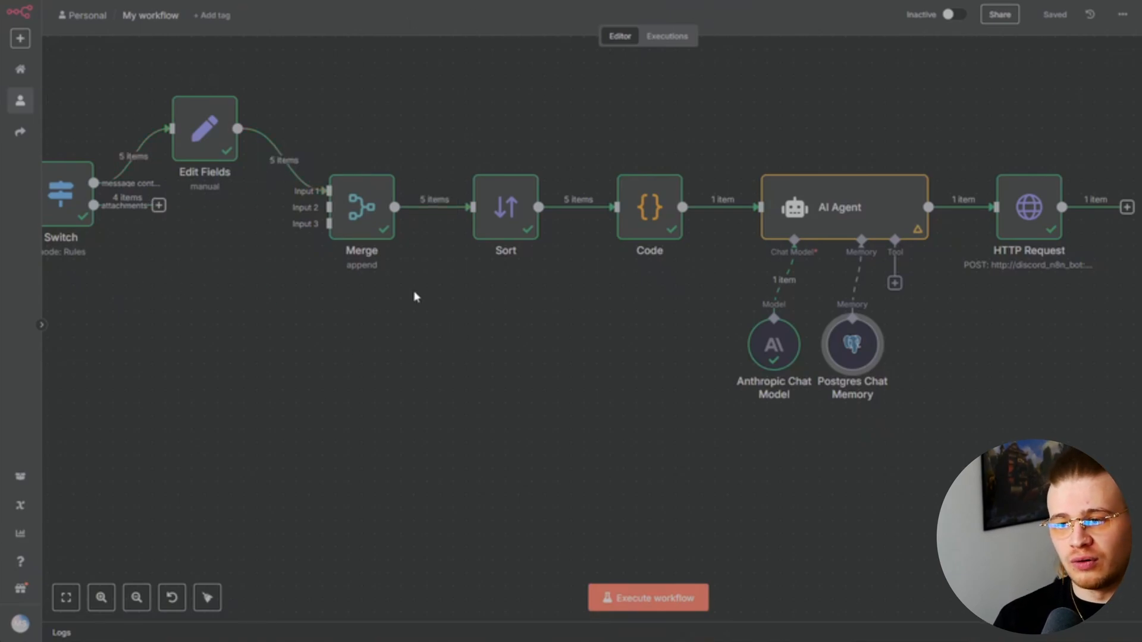
pyautogui.hscroll(-8, 414, 297)
pyautogui.scroll(2, 415, 296)
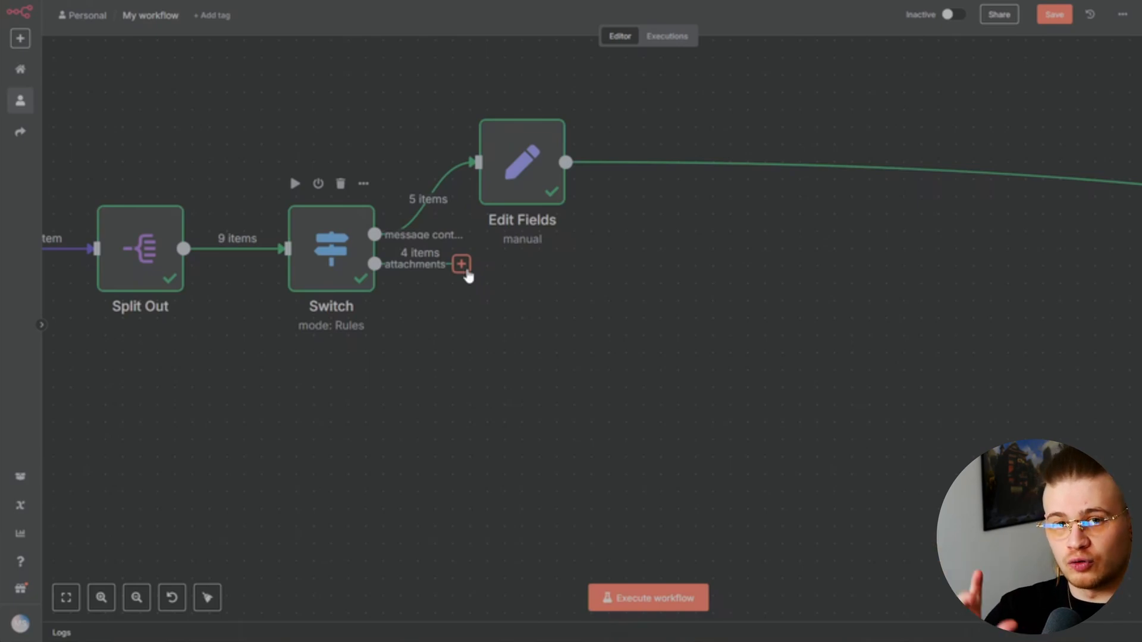
# Add a Convert to File 'Move base64 string to file' node converting attachments[0].data
pyautogui.click(462, 264)
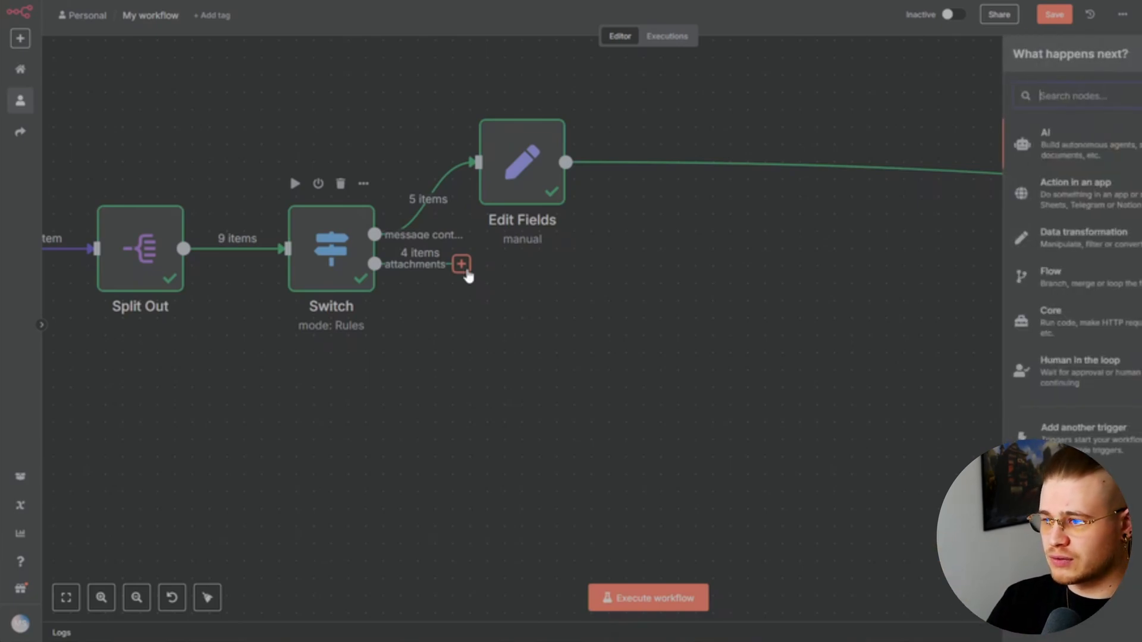
pyautogui.write('convert')
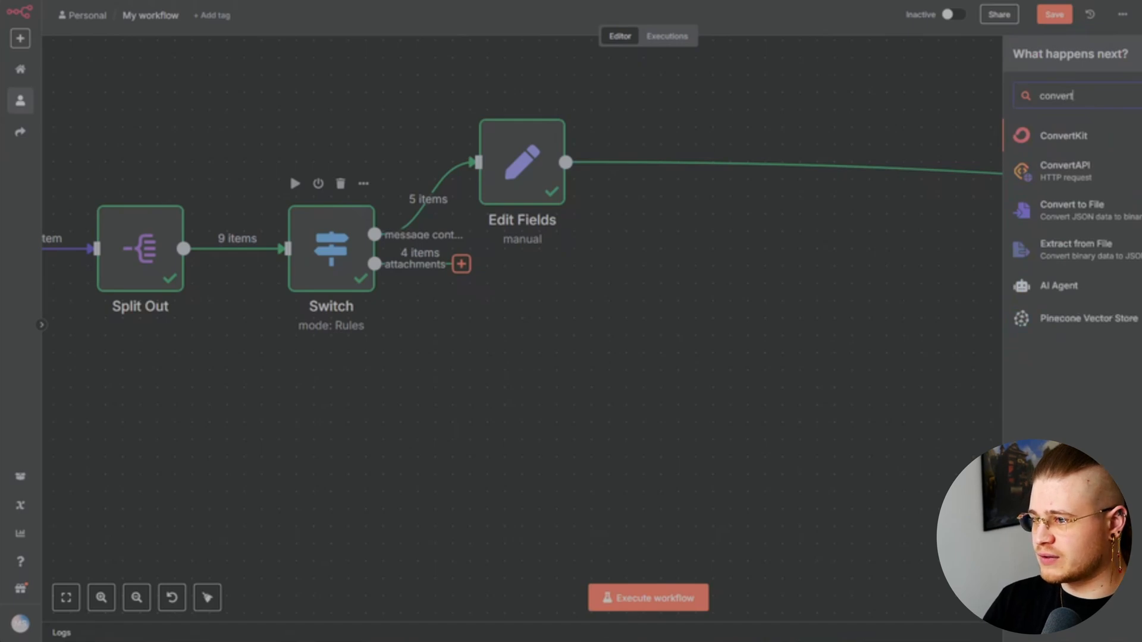
pyautogui.click(1068, 212)
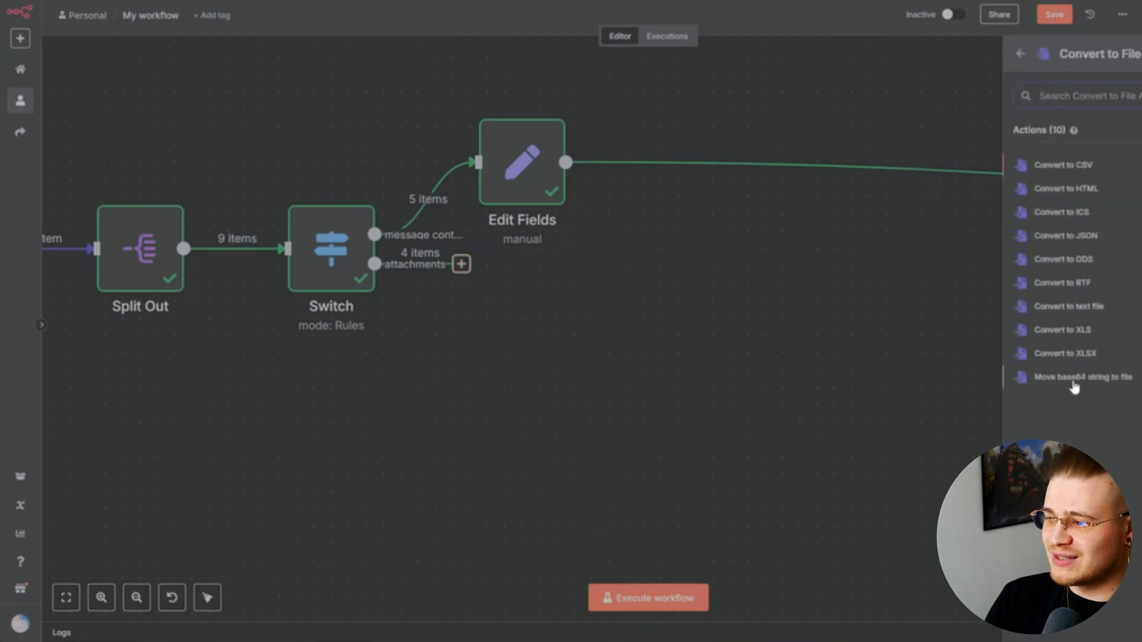
pyautogui.click(1110, 384)
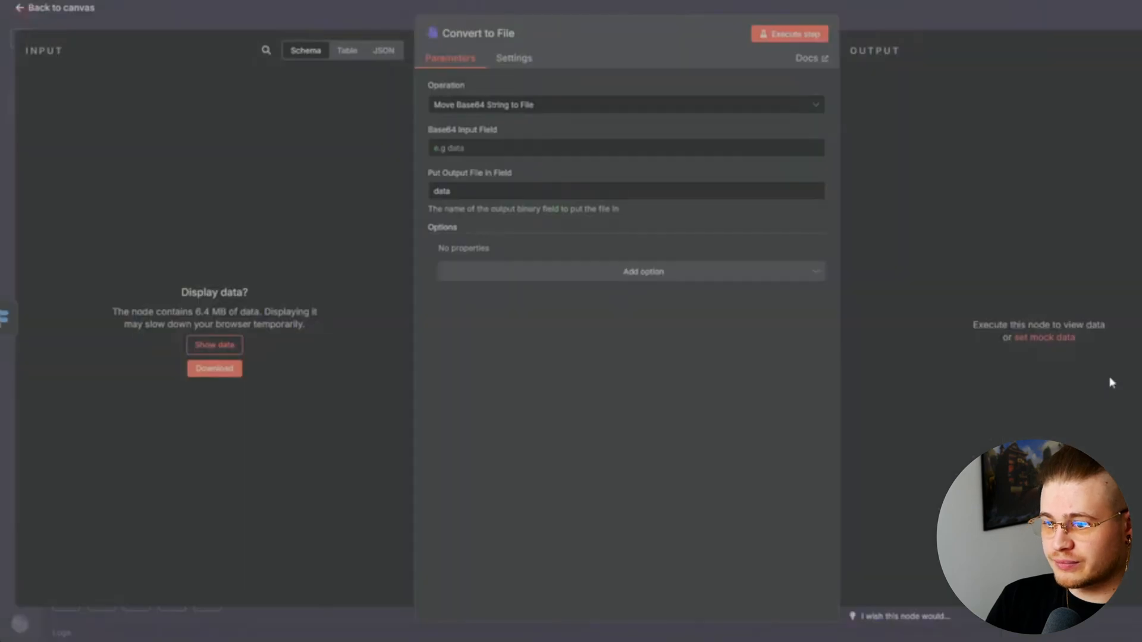
pyautogui.moveTo(114, 362); pyautogui.dragTo(503, 166)
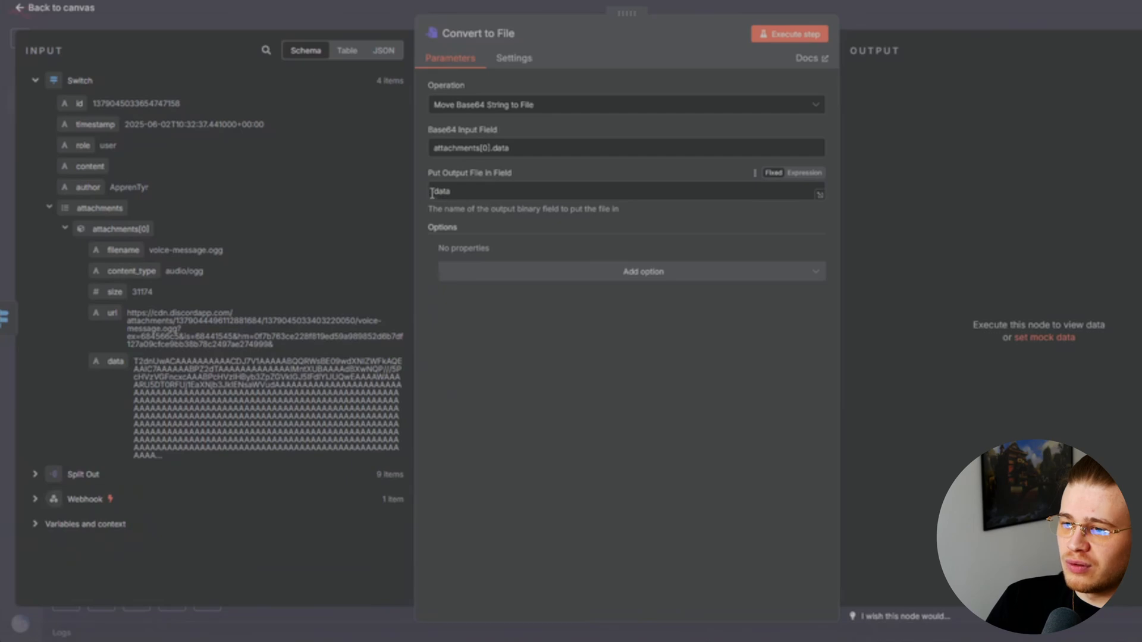
# Add File Name and MIME Type options mapped to the attachment's filename and content_type
pyautogui.click(624, 273)
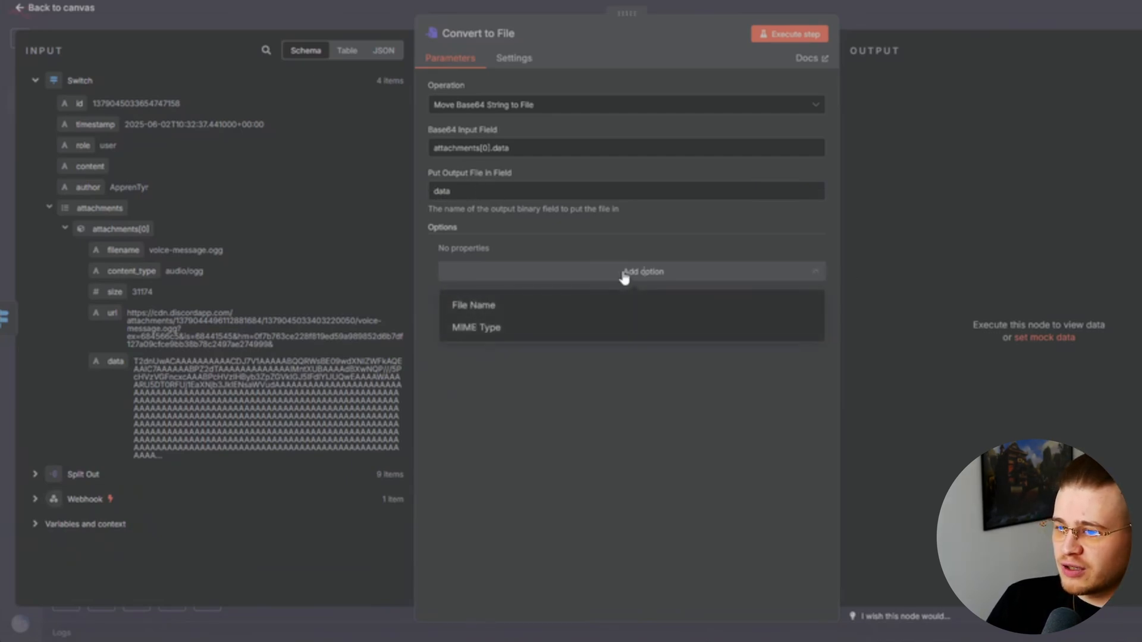
pyautogui.click(529, 305)
pyautogui.click(563, 295)
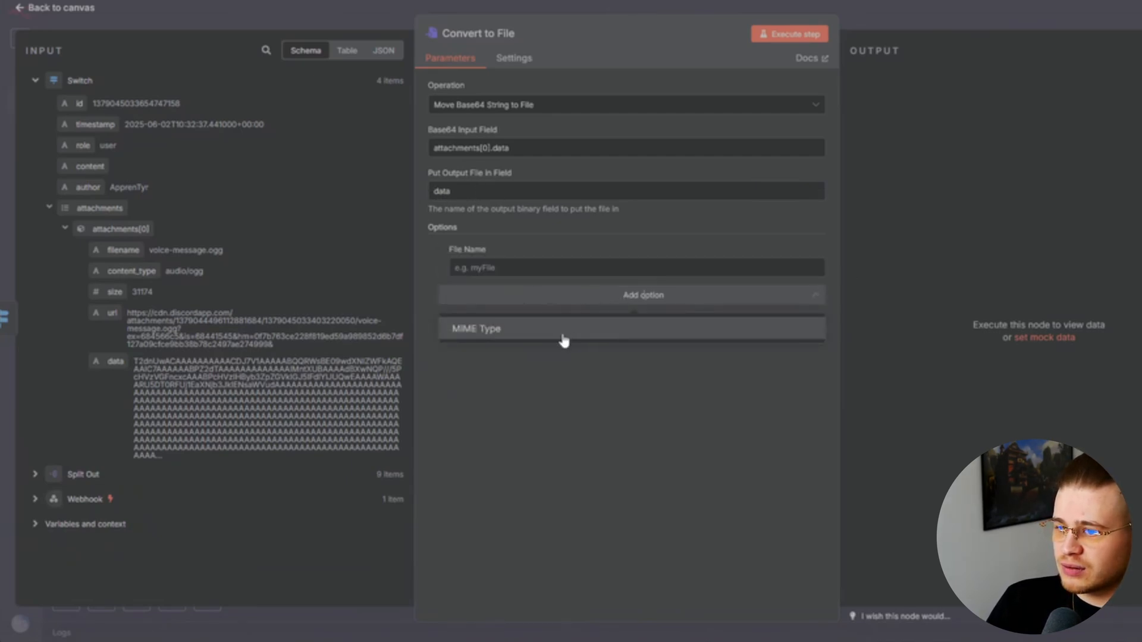
pyautogui.click(564, 337)
pyautogui.click(501, 271)
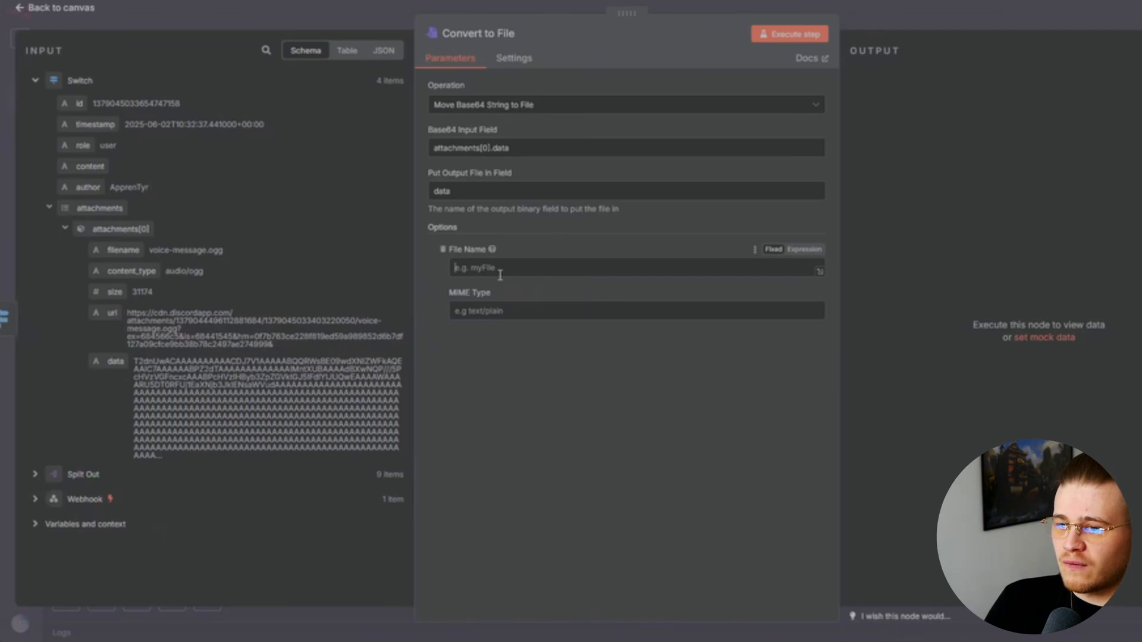
pyautogui.moveTo(119, 254); pyautogui.dragTo(517, 268)
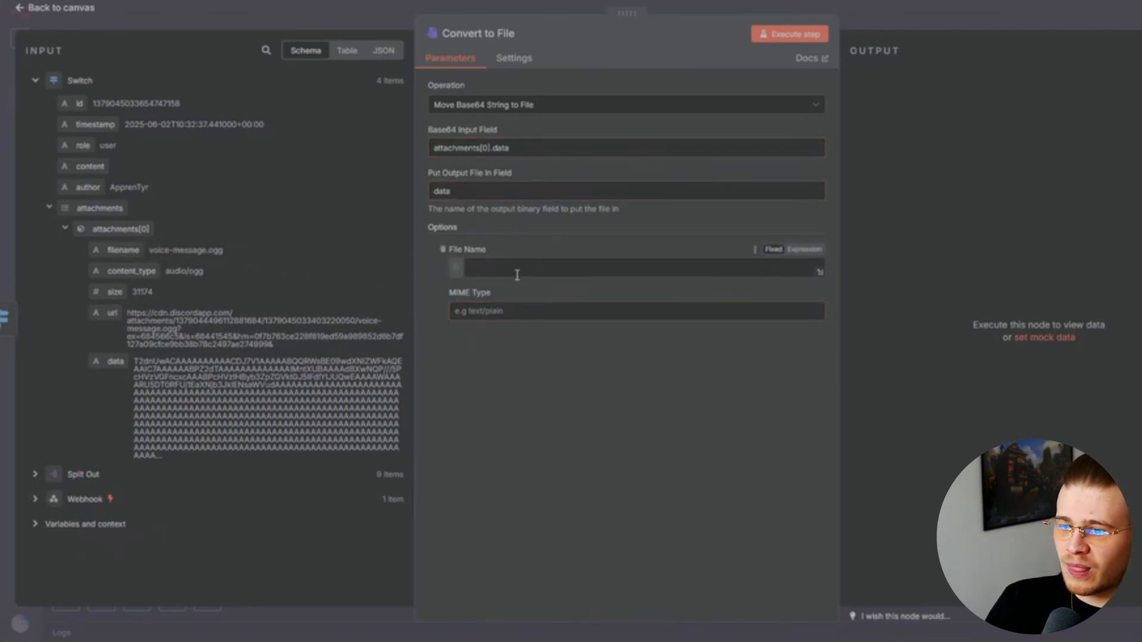
pyautogui.click(548, 428)
pyautogui.click(496, 326)
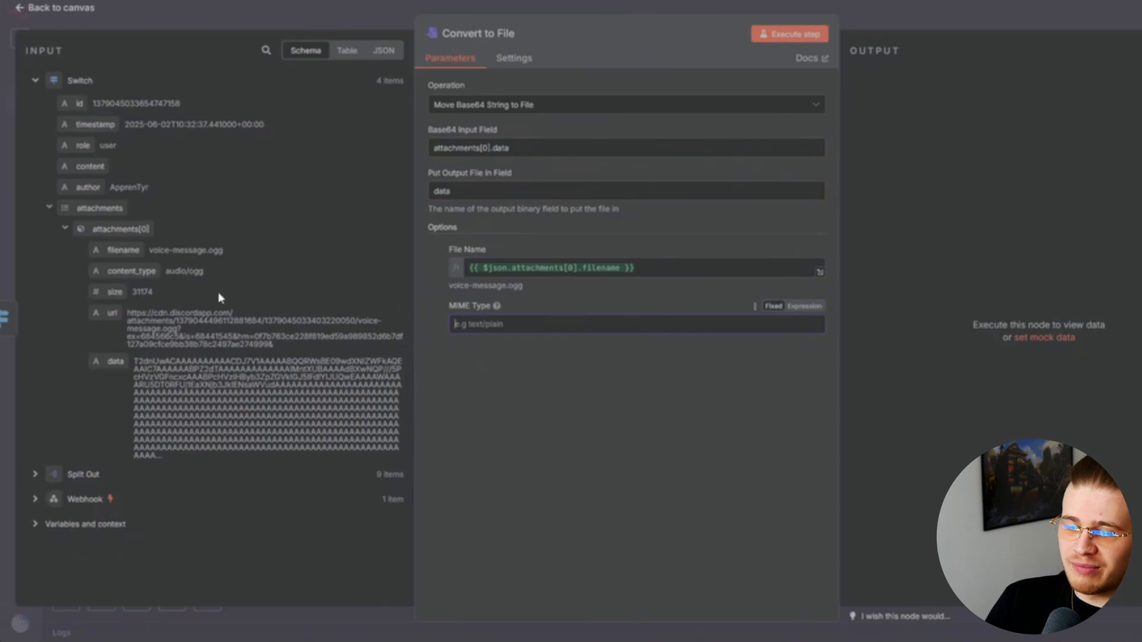
pyautogui.moveTo(117, 273); pyautogui.dragTo(569, 324)
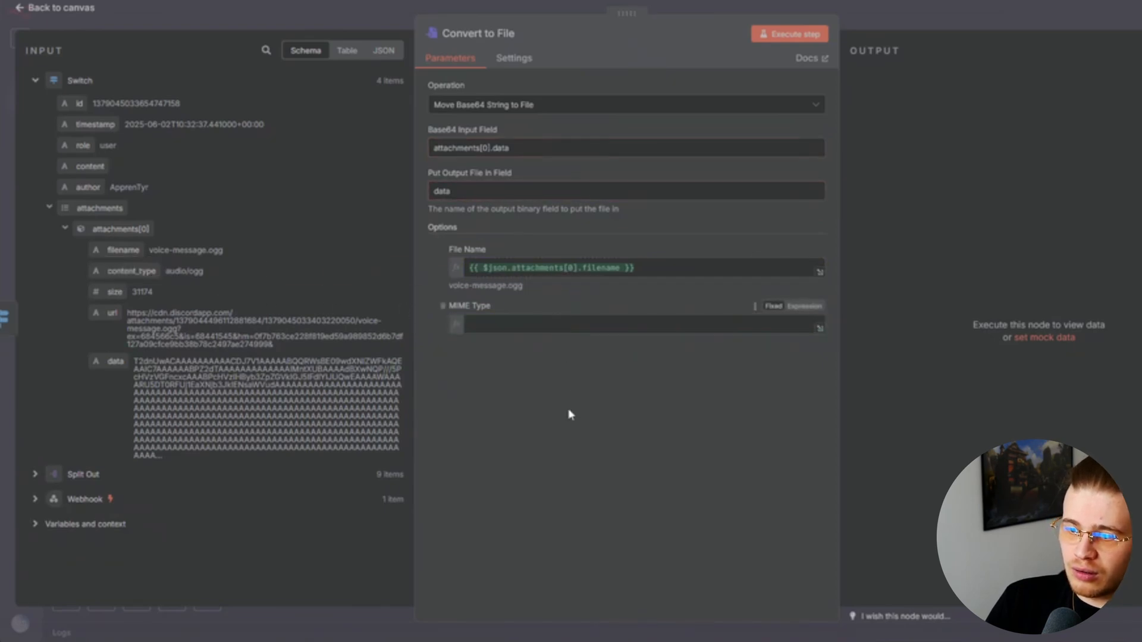
pyautogui.click(597, 456)
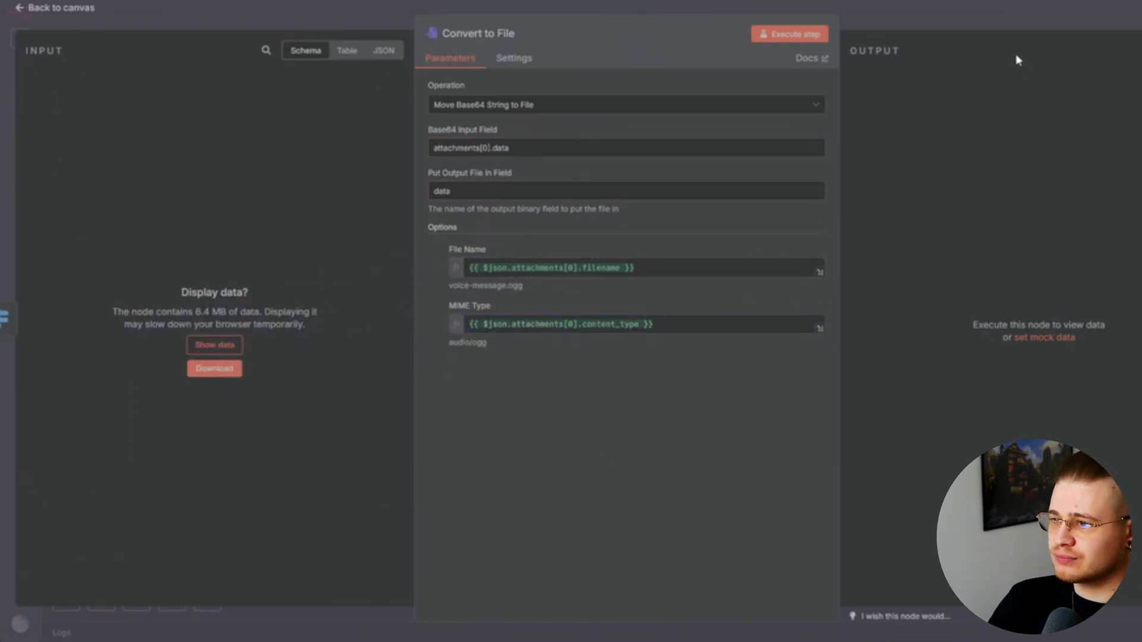
pyautogui.click(987, 24)
# Add a Switch node after Convert to File with three routing rules
pyautogui.click(623, 336)
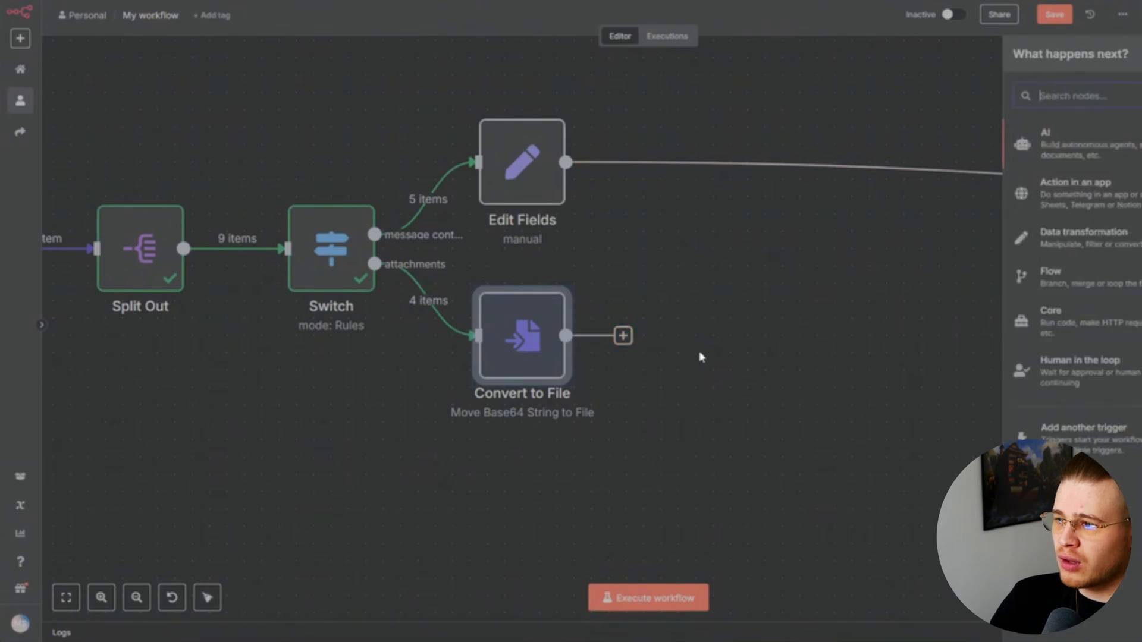
pyautogui.write('swit')
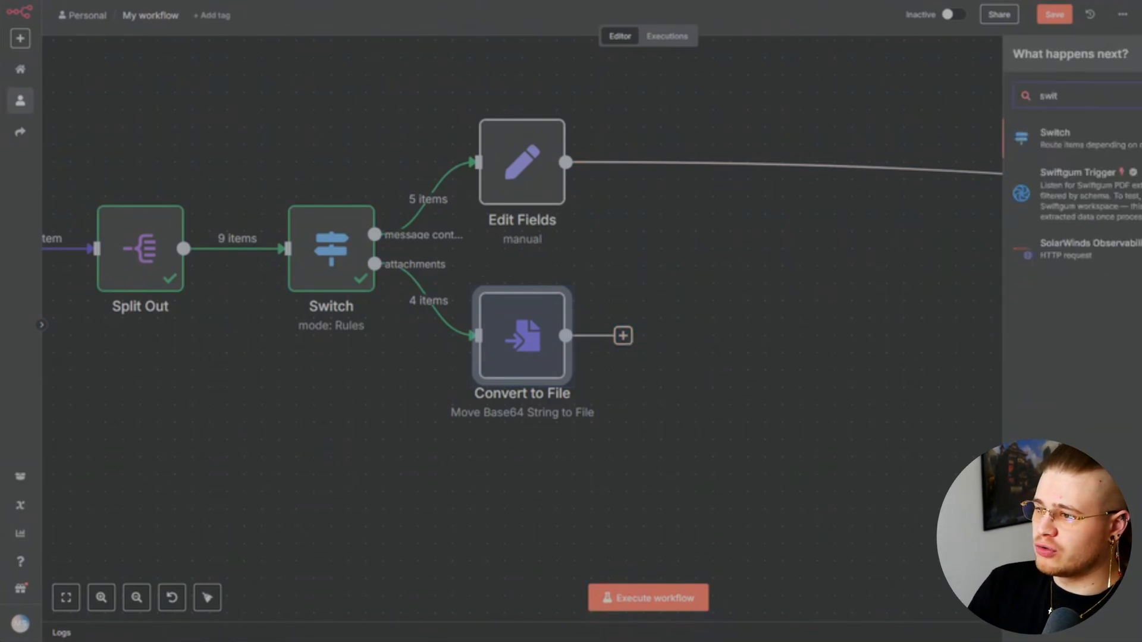
pyautogui.press('Return')
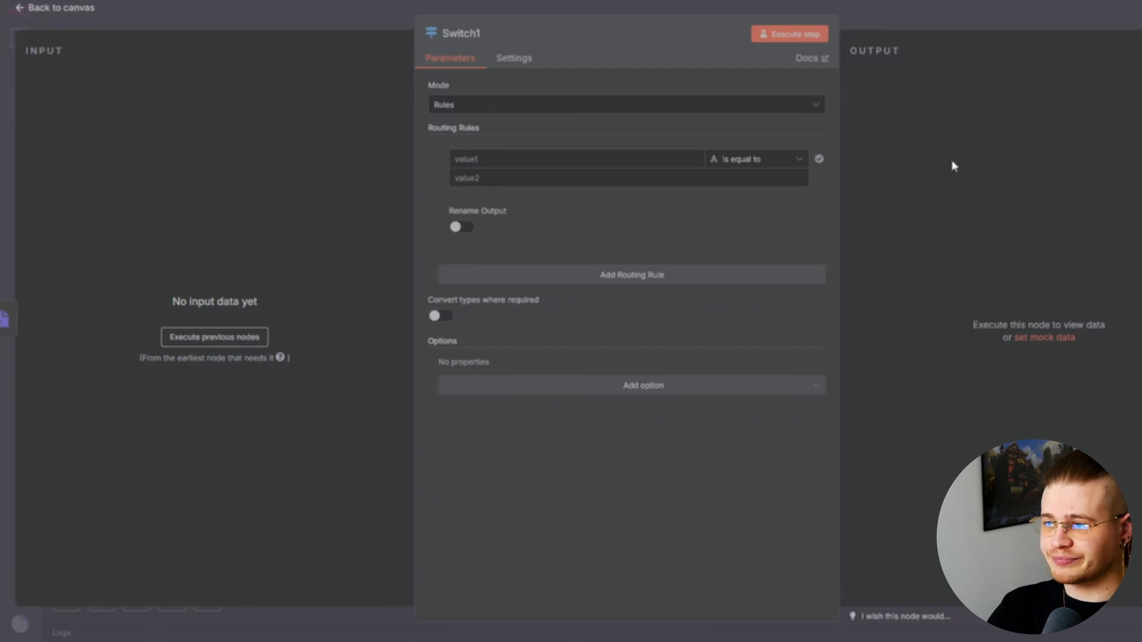
pyautogui.click(631, 275)
pyautogui.click(643, 405)
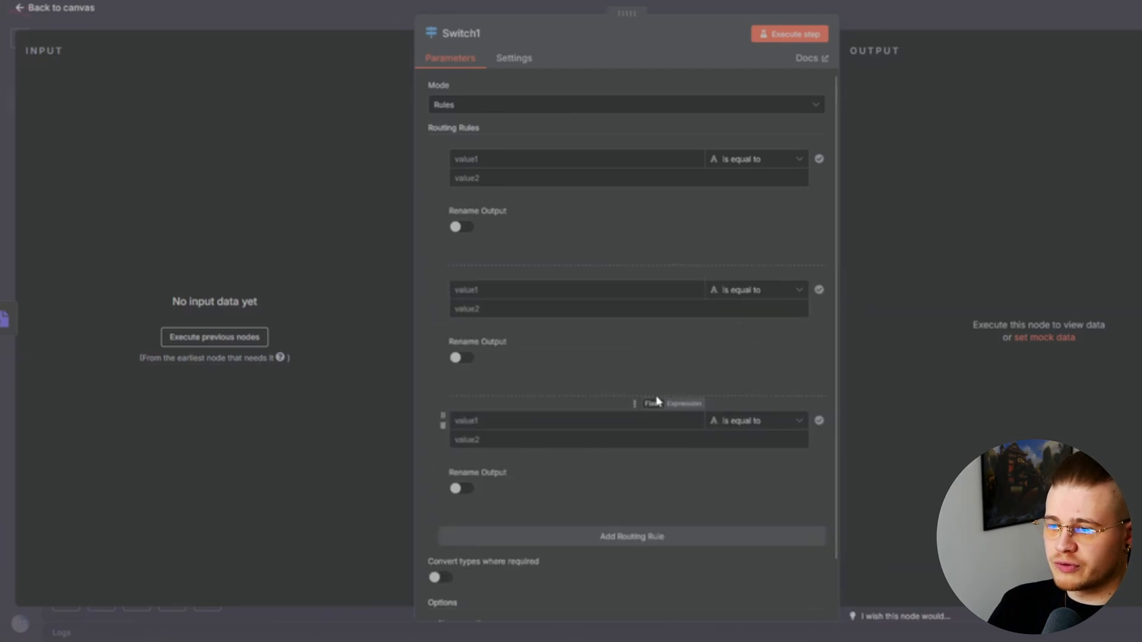
# Rename the Switch outputs to audio, text file and image
pyautogui.click(464, 226)
pyautogui.click(519, 271)
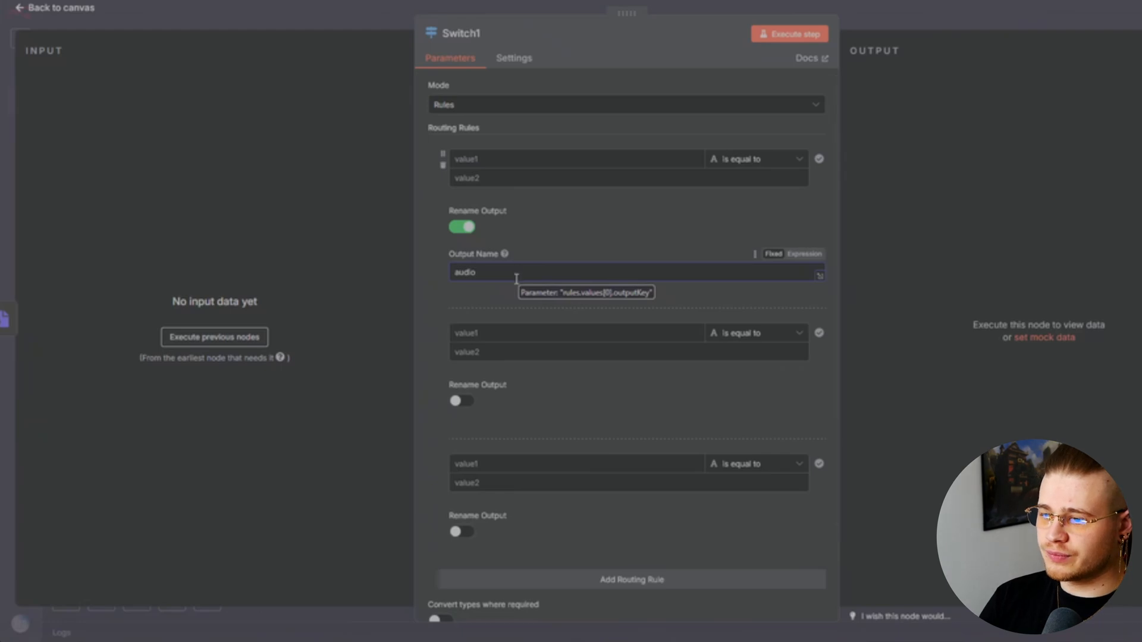
pyautogui.scroll(-3, 516, 279)
pyautogui.click(462, 299)
pyautogui.click(499, 345)
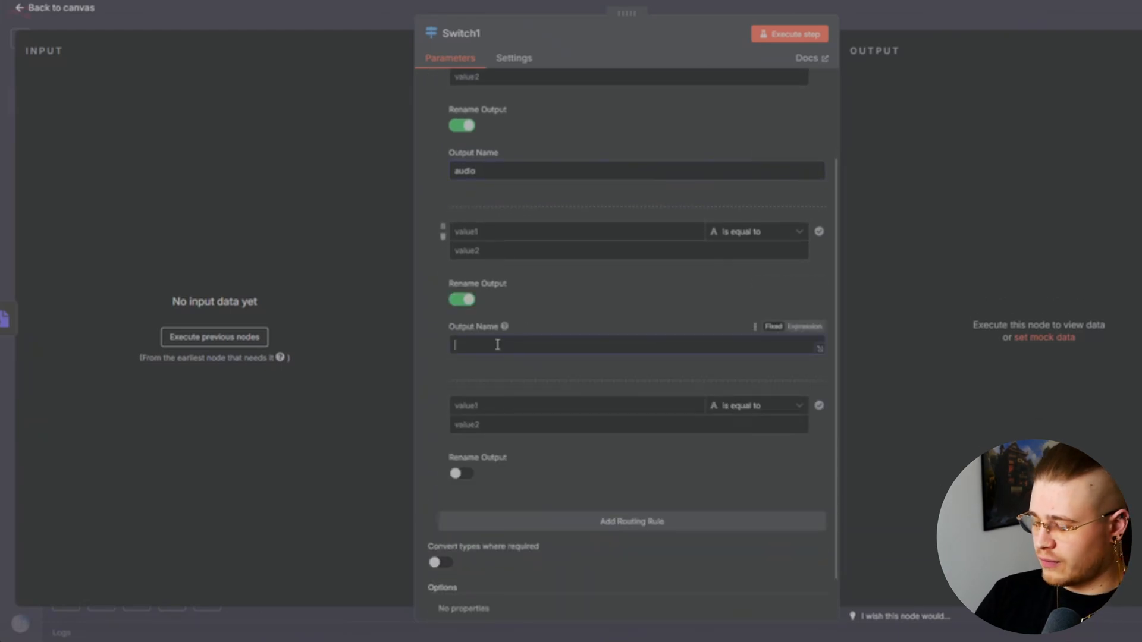
pyautogui.write('t')
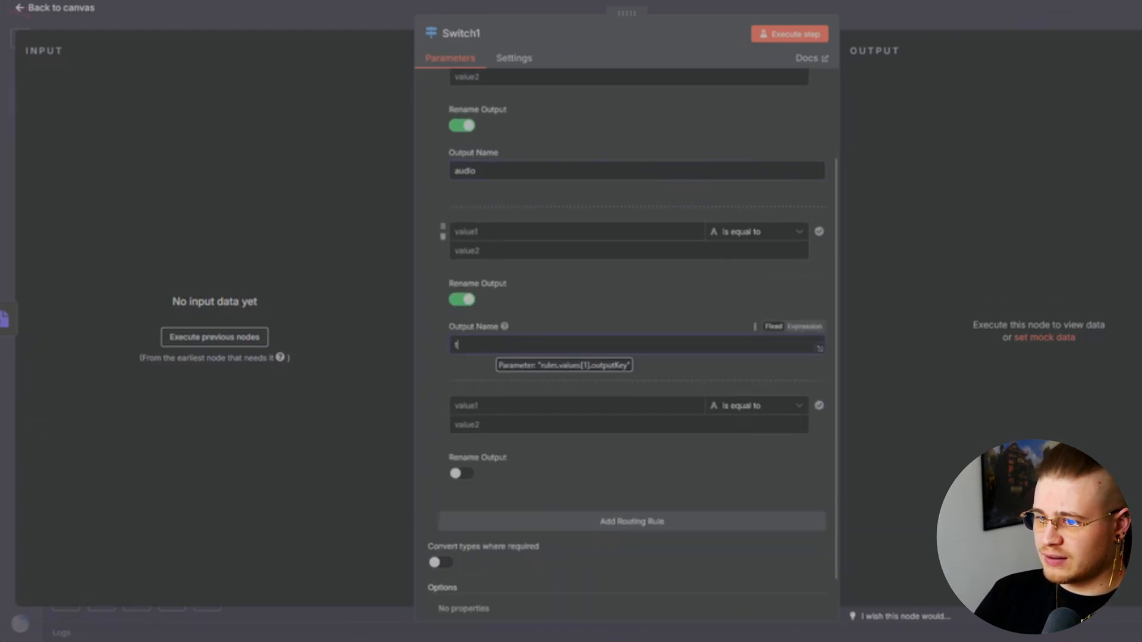
pyautogui.write('ext')
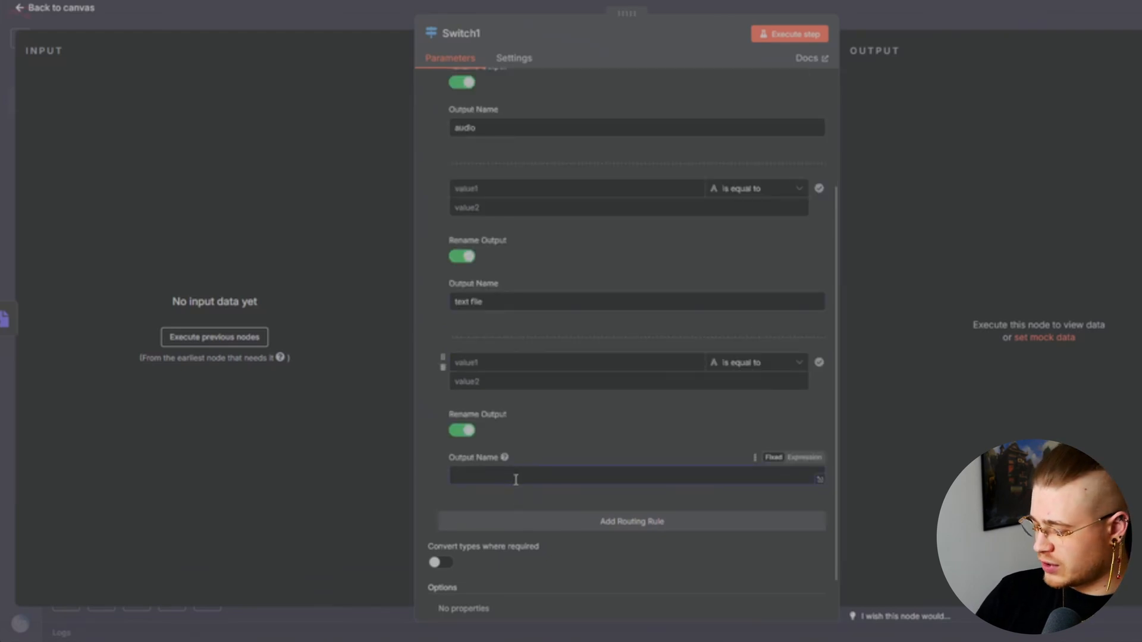
pyautogui.write('imag')
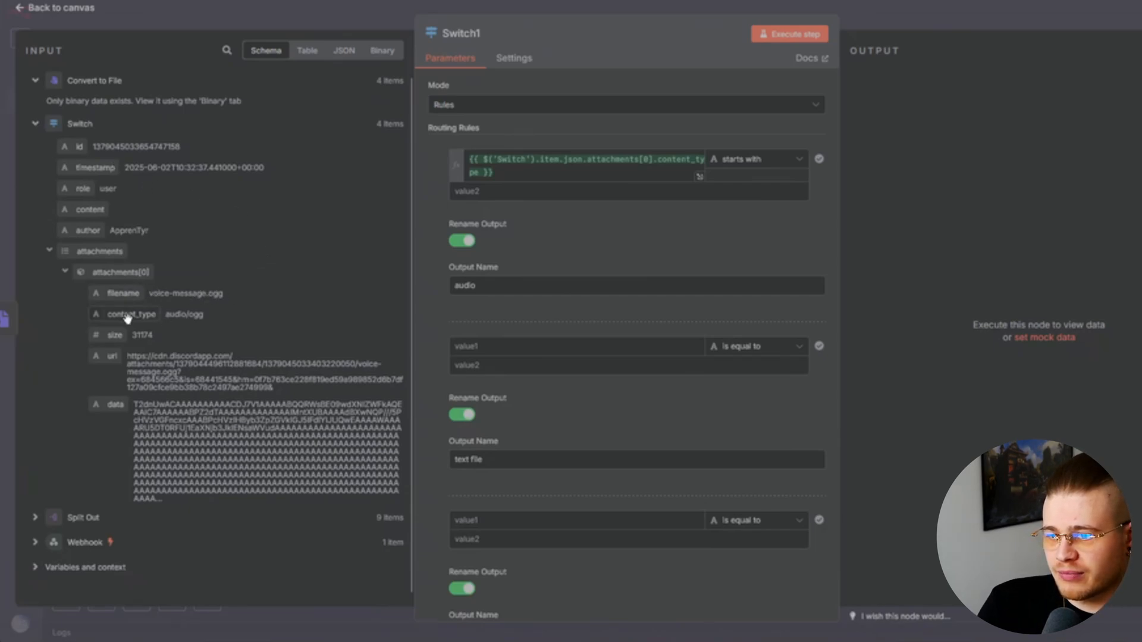
# Set the first rule's value to audio and the second rule to compare content_type with text/
pyautogui.click(470, 191)
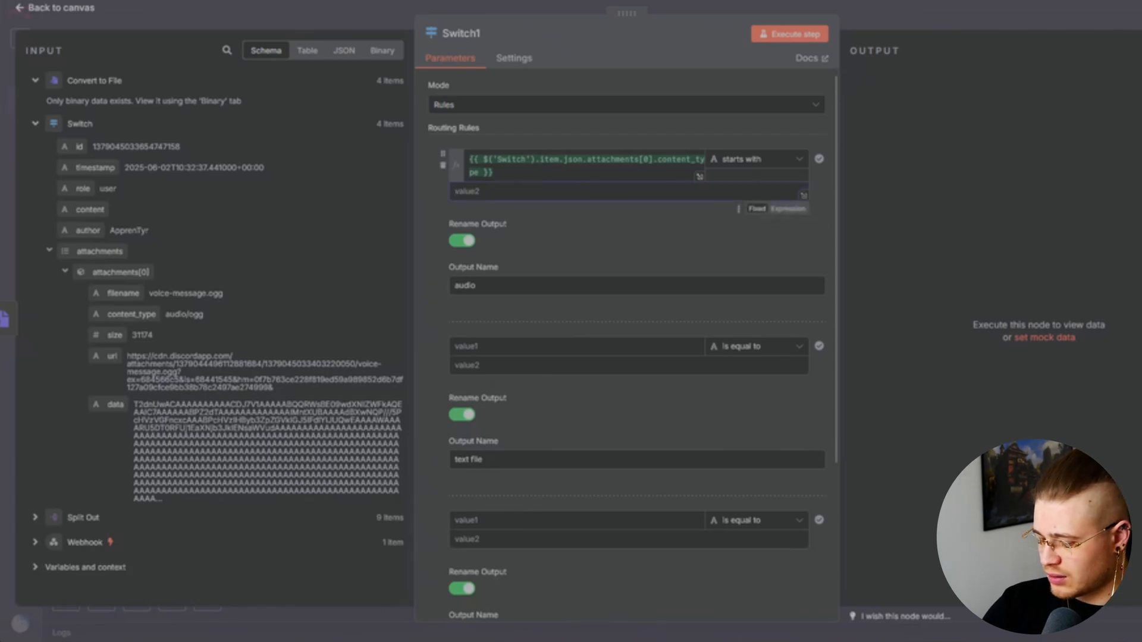
pyautogui.write('audio/')
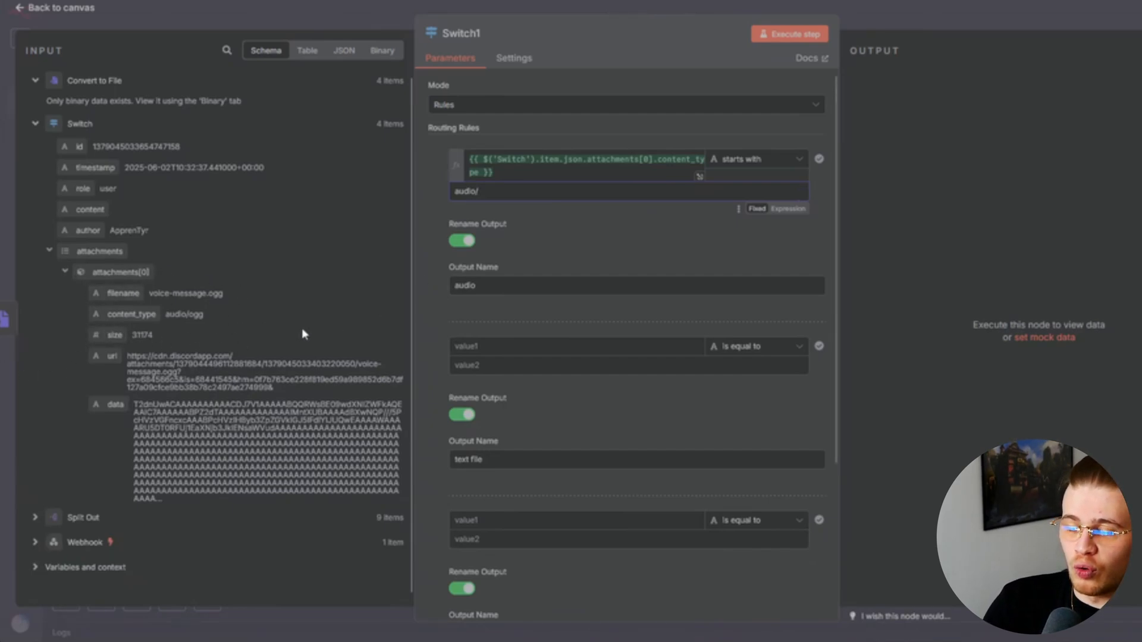
pyautogui.scroll(-2, 529, 286)
pyautogui.click(521, 268)
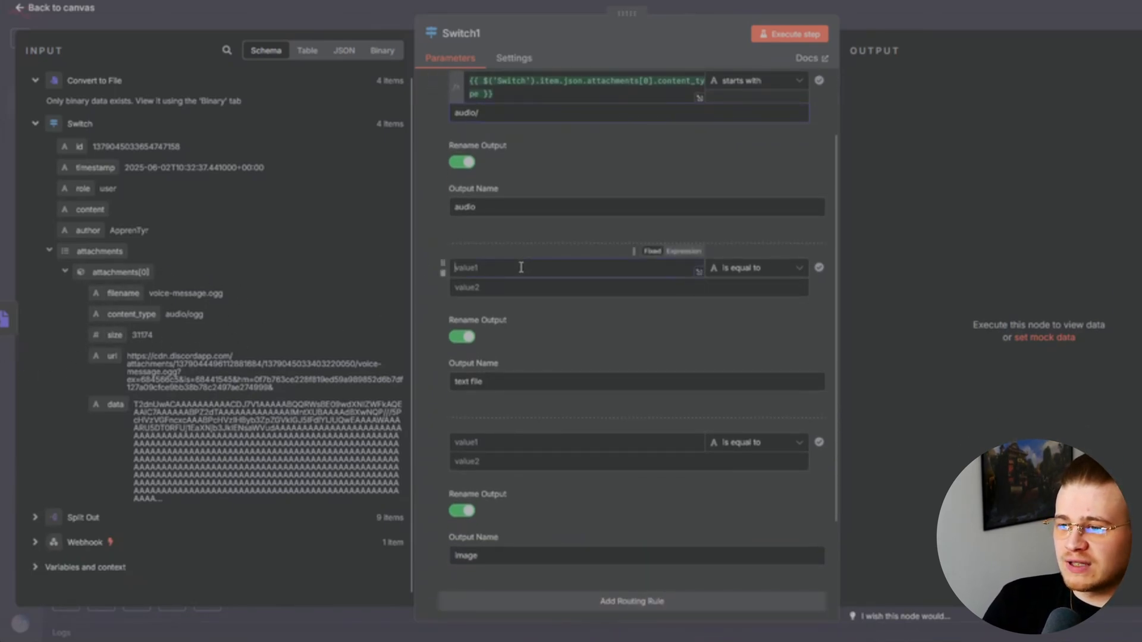
pyautogui.write("{{ $('Switch').item.json.attachments[0].content_type }}")
pyautogui.click(529, 299)
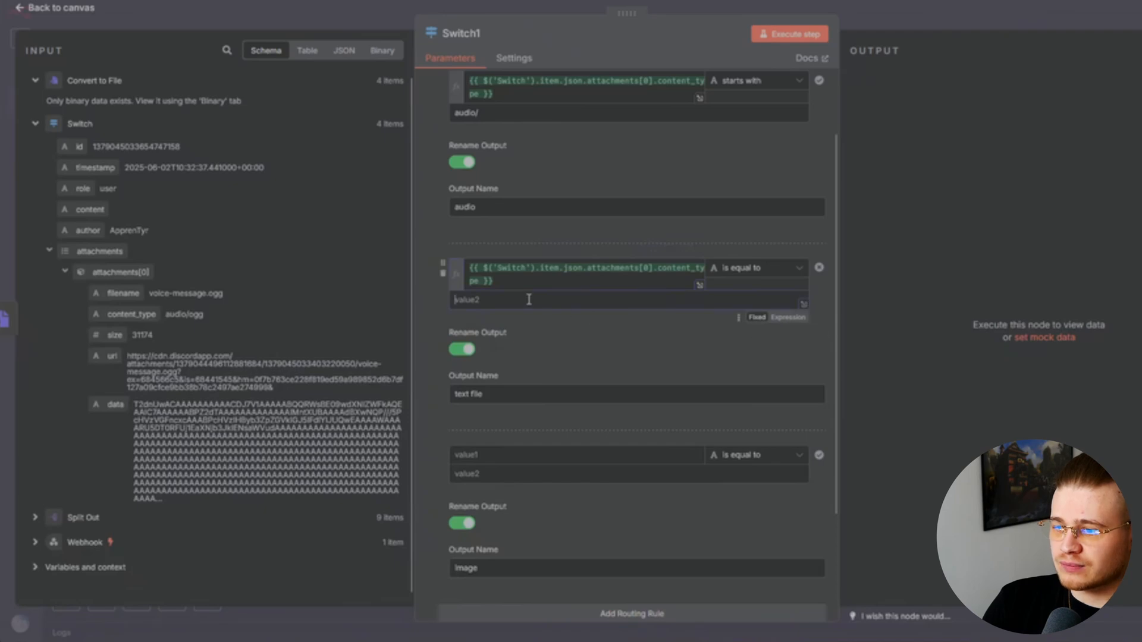
pyautogui.write('text/')
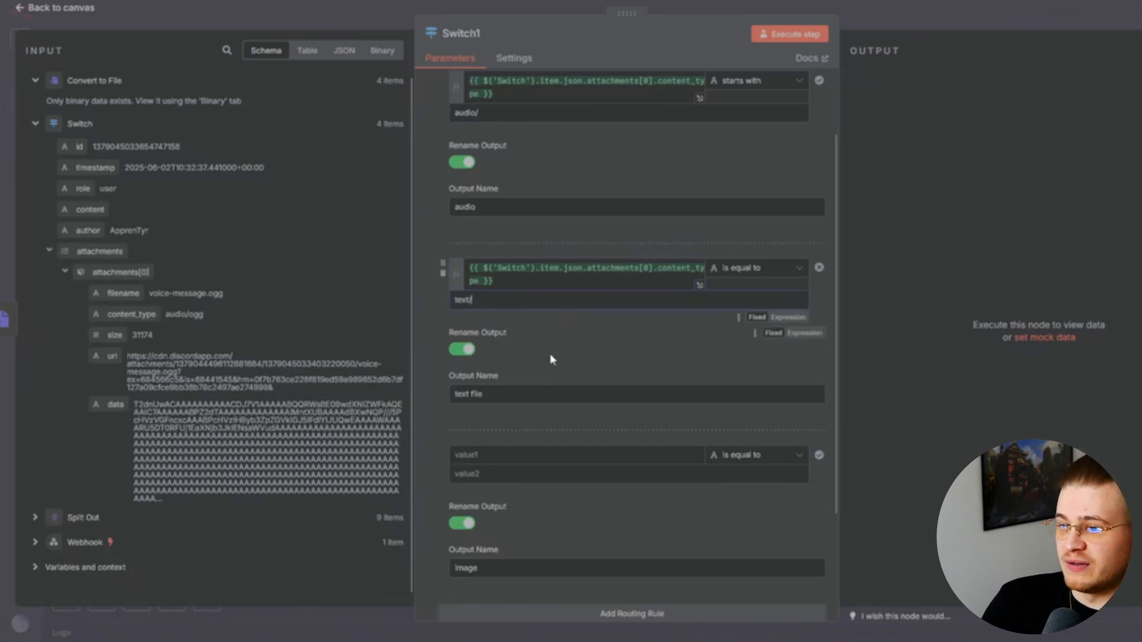
# Compare the third rule's content_type with image/ and make text and image rules use 'starts with'
pyautogui.scroll(-3, 550, 357)
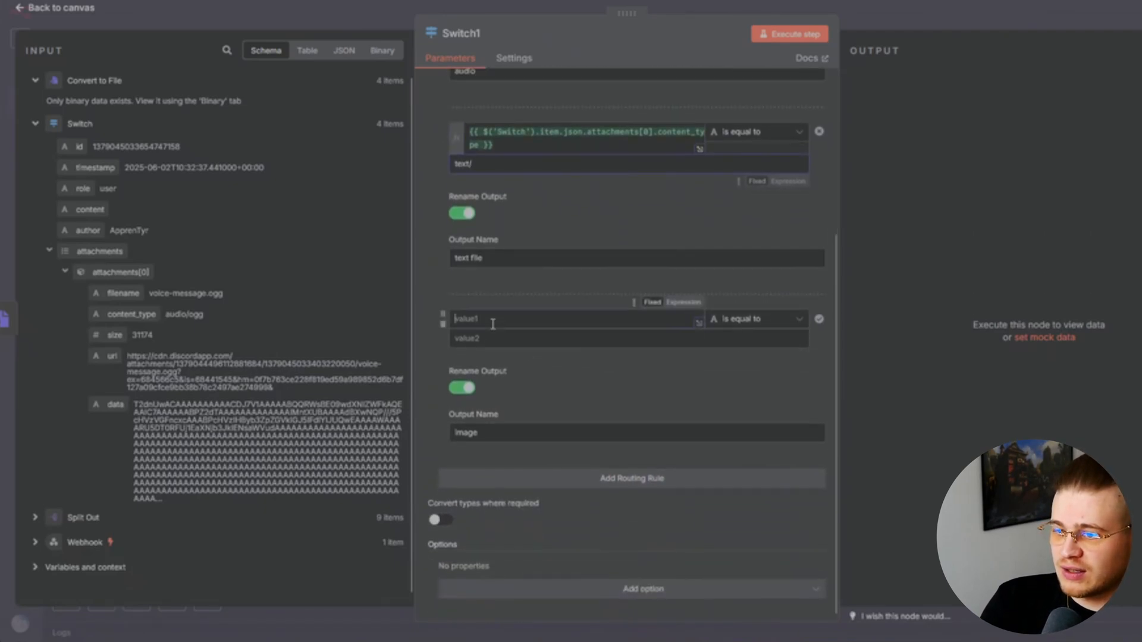
pyautogui.write("{{ $('Switch').item.json.attachments[0].content_type }}")
pyautogui.click(629, 353)
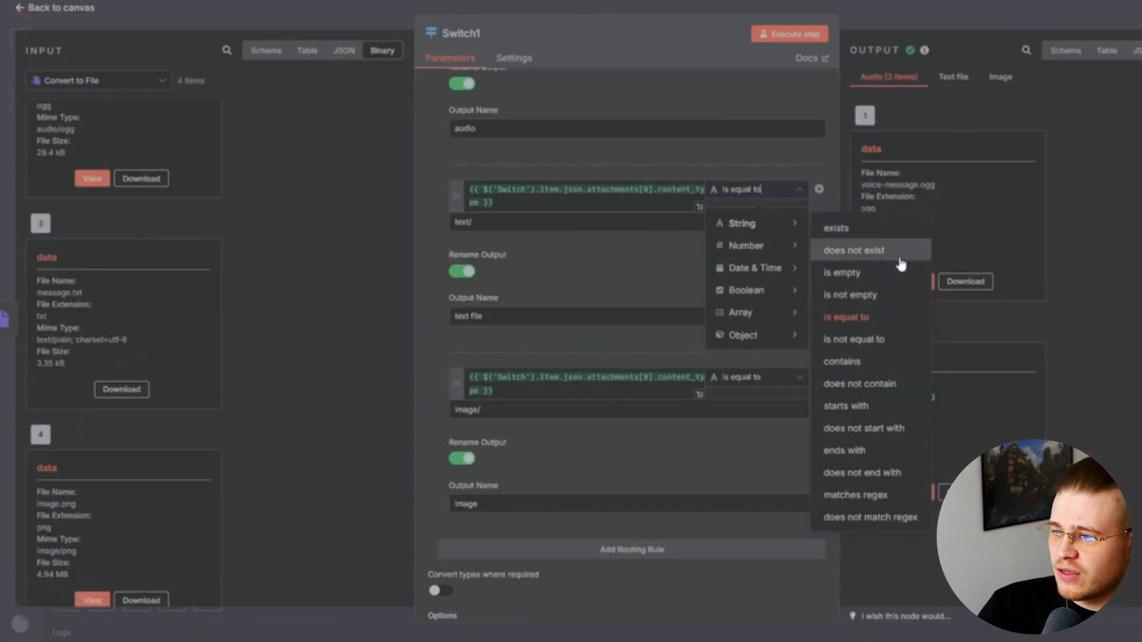
pyautogui.click(883, 410)
pyautogui.click(791, 377)
pyautogui.moveTo(767, 423)
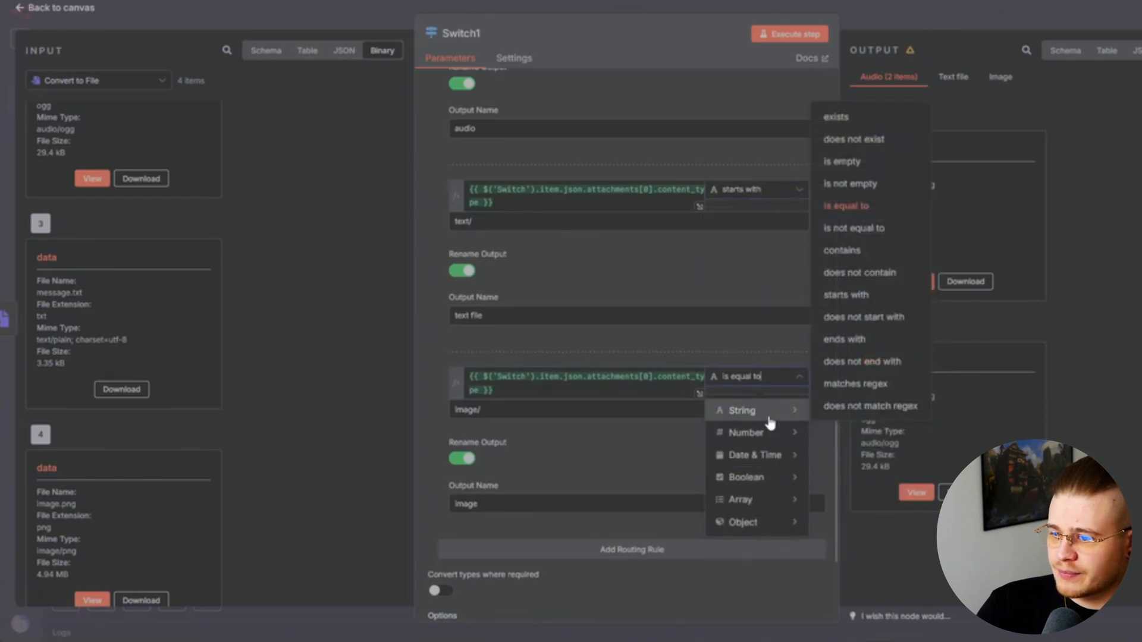
pyautogui.click(880, 296)
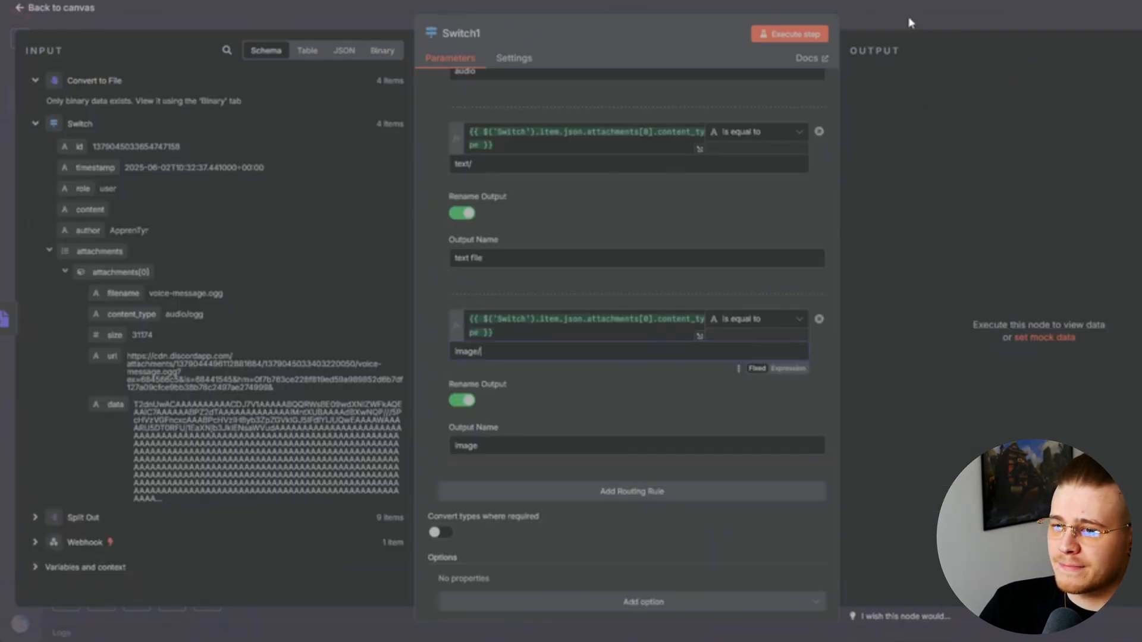
pyautogui.click(908, 20)
# Add an OpenAI 'Transcribe a Recording' node on Switch1's audio output, reading binary field 'data'
pyautogui.click(843, 315)
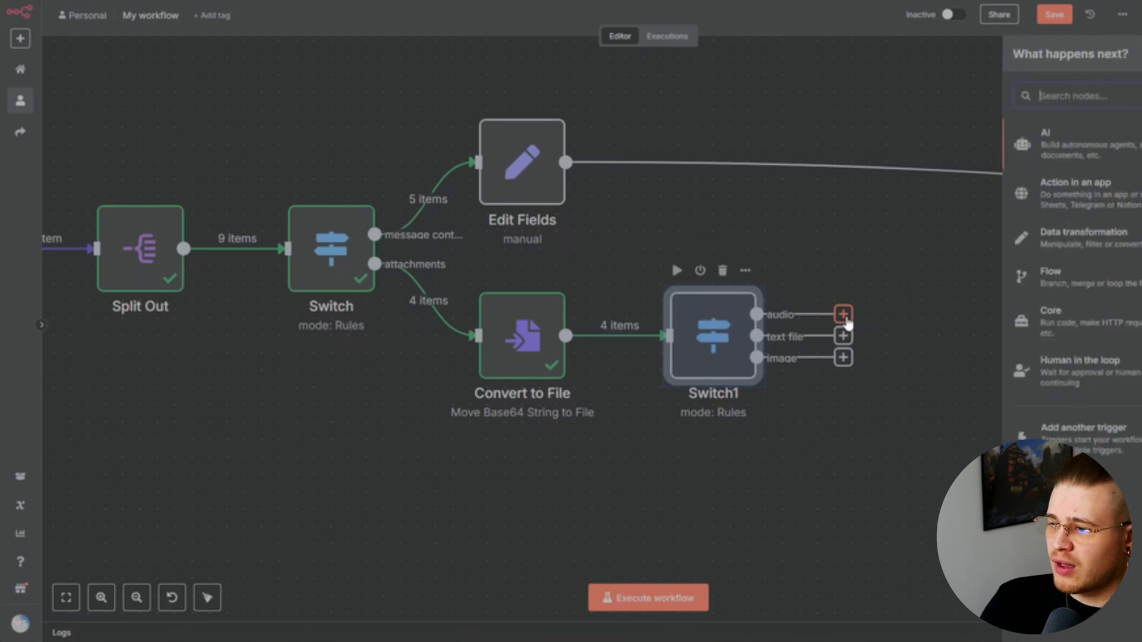
pyautogui.write('ope')
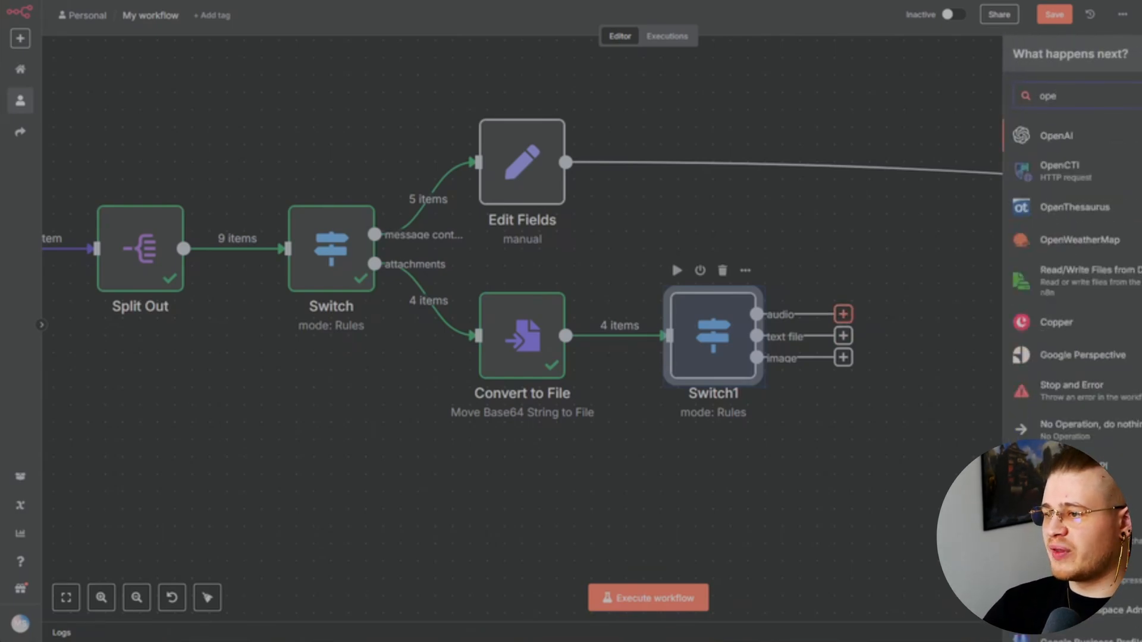
pyautogui.press('Return')
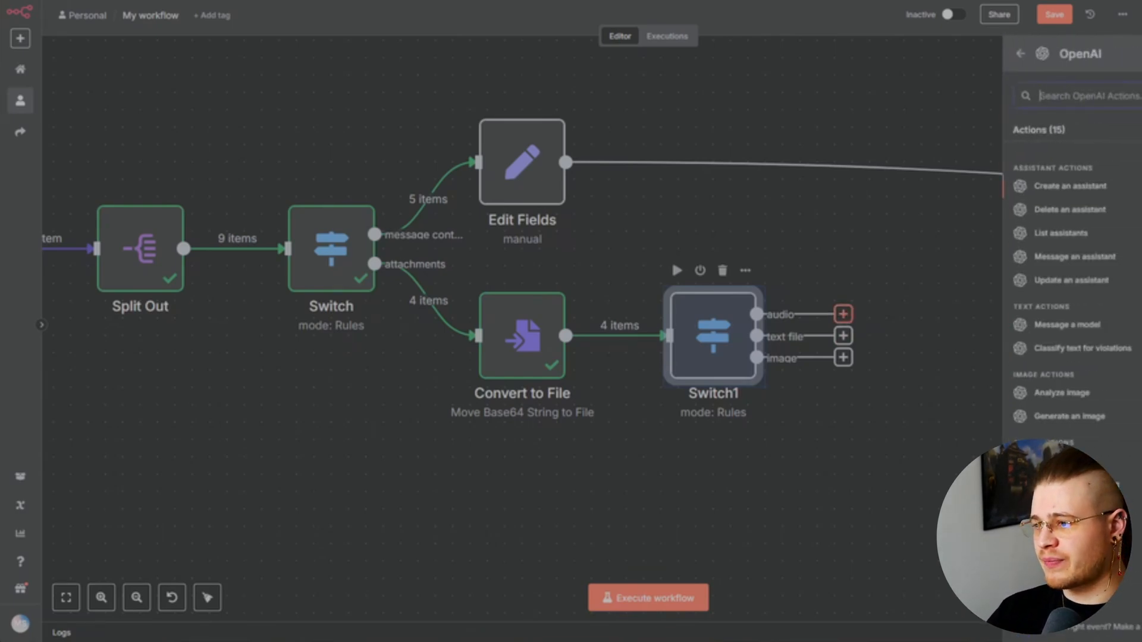
pyautogui.press('Down')
pyautogui.press('Down')
pyautogui.press('Down')
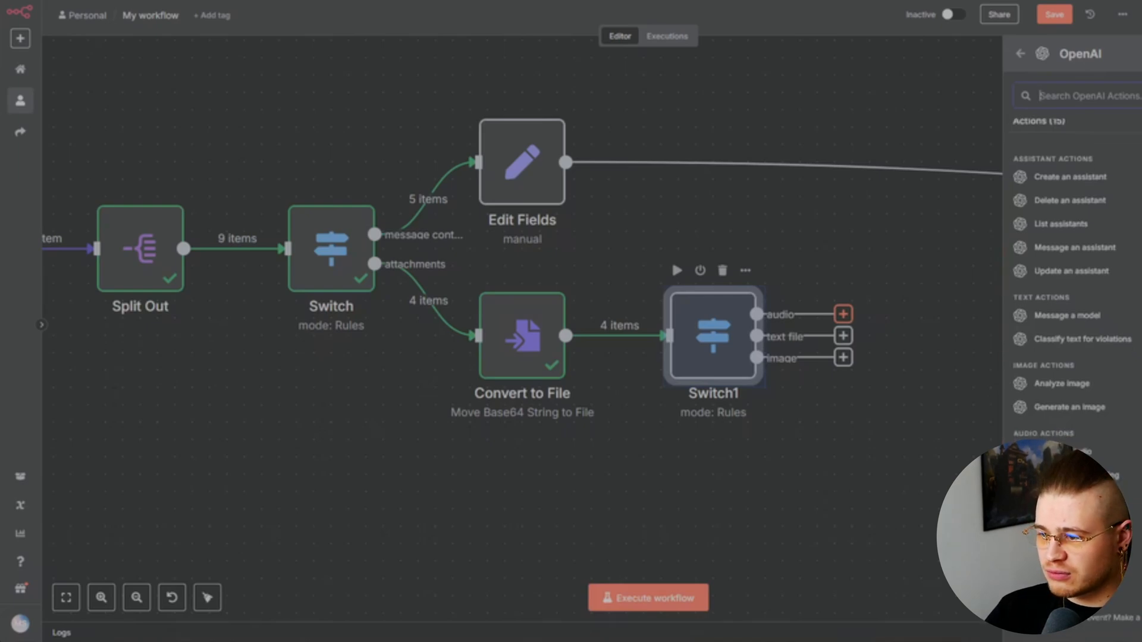
pyautogui.press('Return')
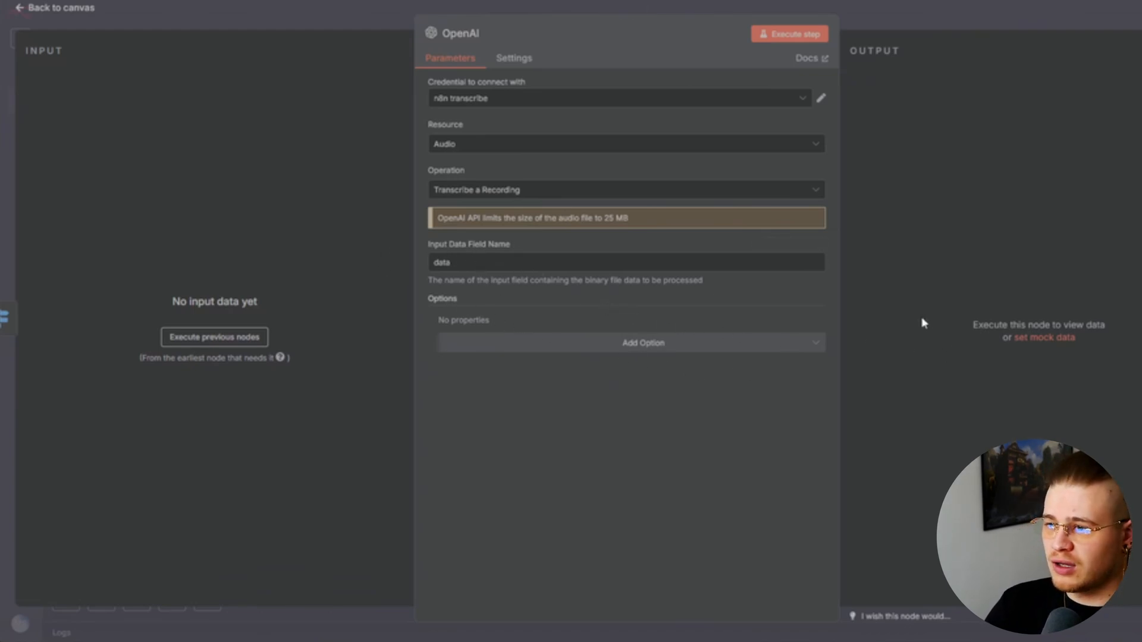
pyautogui.click(927, 19)
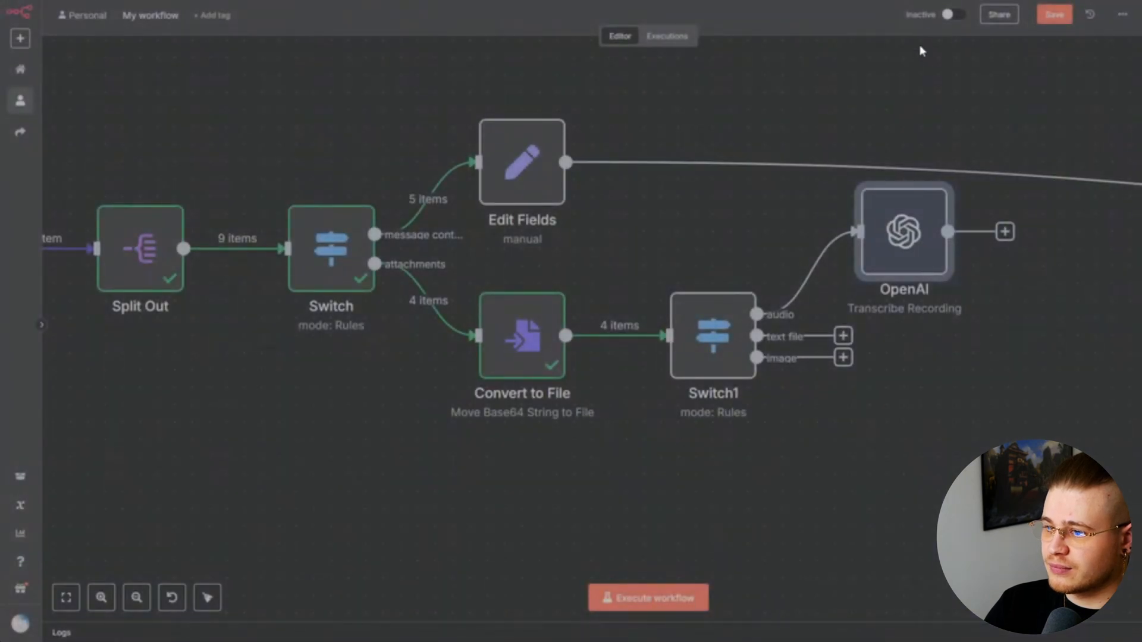
# Add Edit Fields1 after OpenAI, mapping the transcribed text and the Switch timestamp
pyautogui.click(1004, 232)
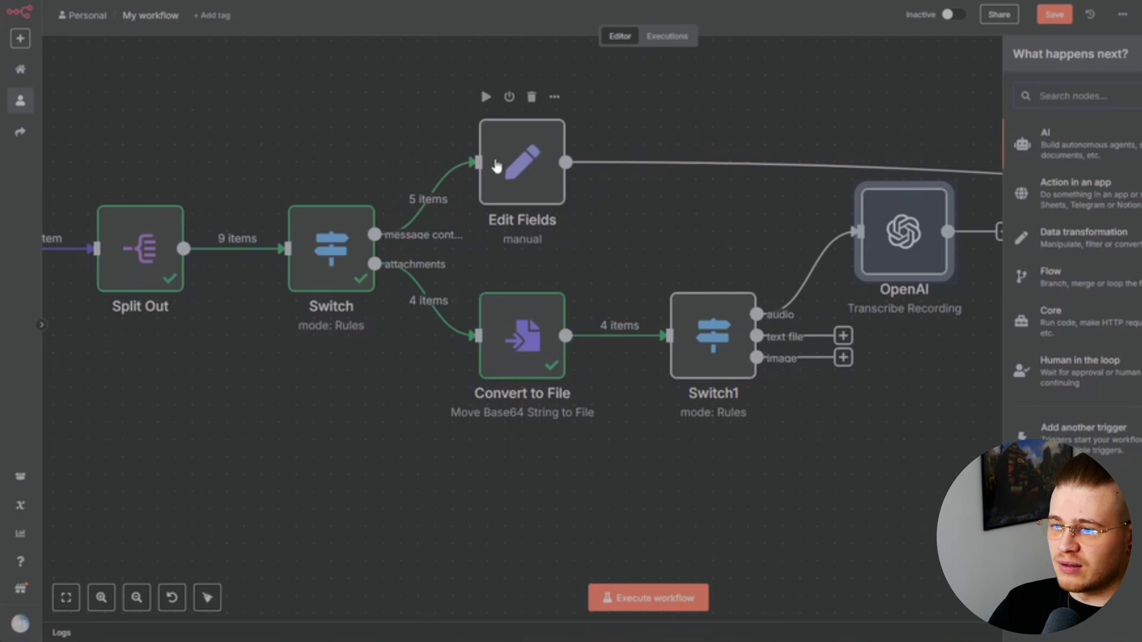
pyautogui.write('set')
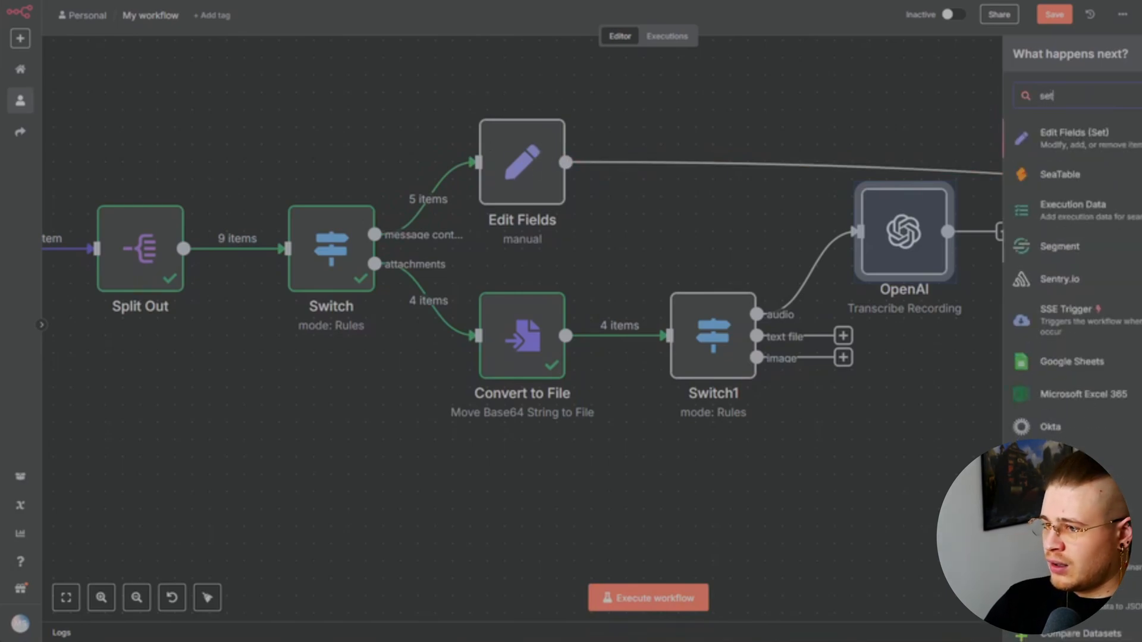
pyautogui.press('Return')
pyautogui.moveTo(82, 104); pyautogui.dragTo(496, 221)
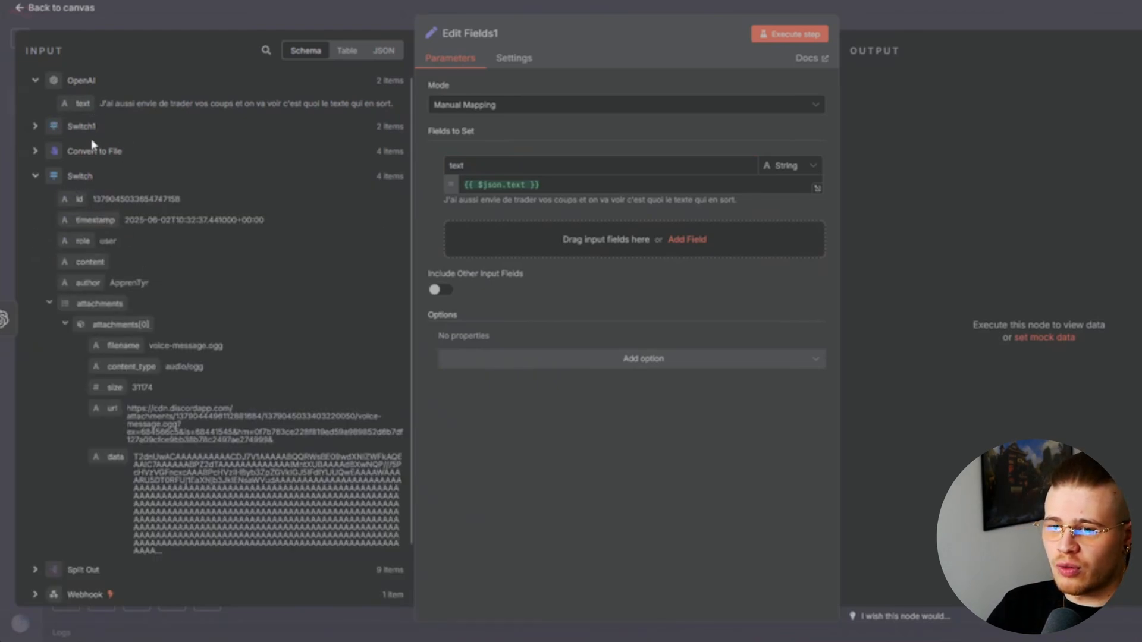
pyautogui.click(35, 127)
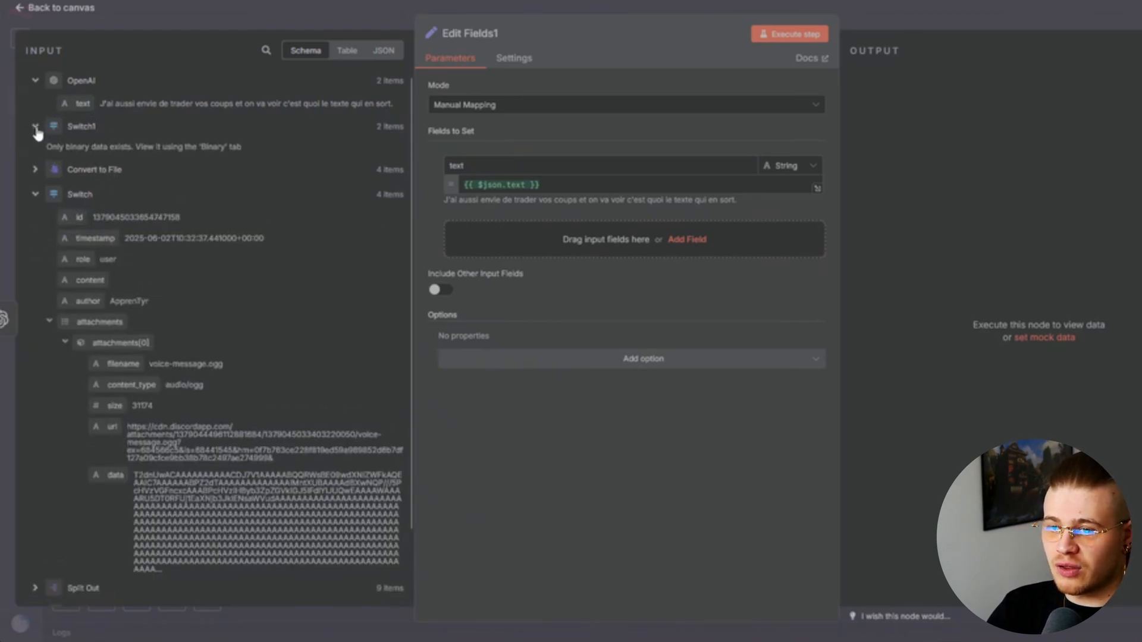
pyautogui.click(36, 128)
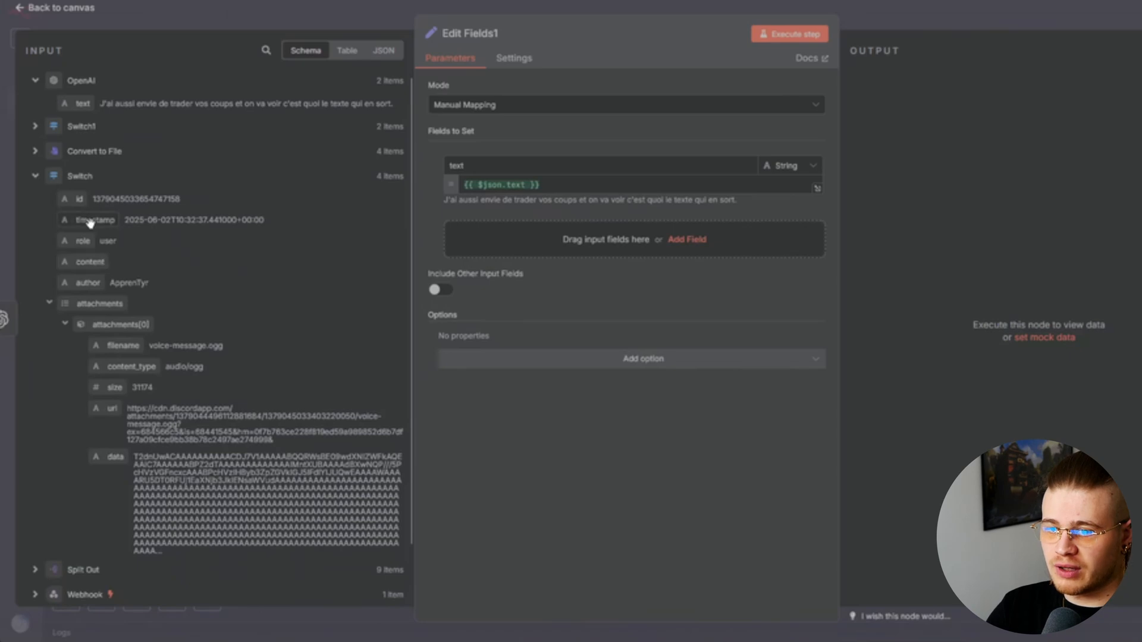
pyautogui.moveTo(90, 223); pyautogui.dragTo(544, 257)
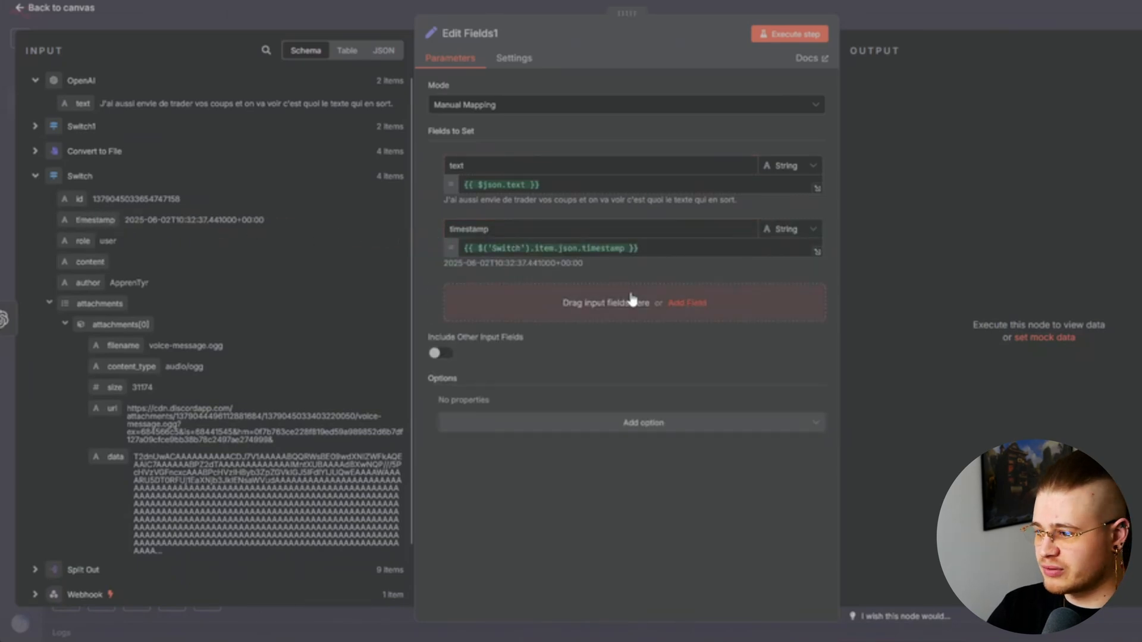
pyautogui.click(934, 20)
# Move the original Edit Fields node up and to the right on the canvas
pyautogui.moveTo(534, 151); pyautogui.dragTo(1105, 84)
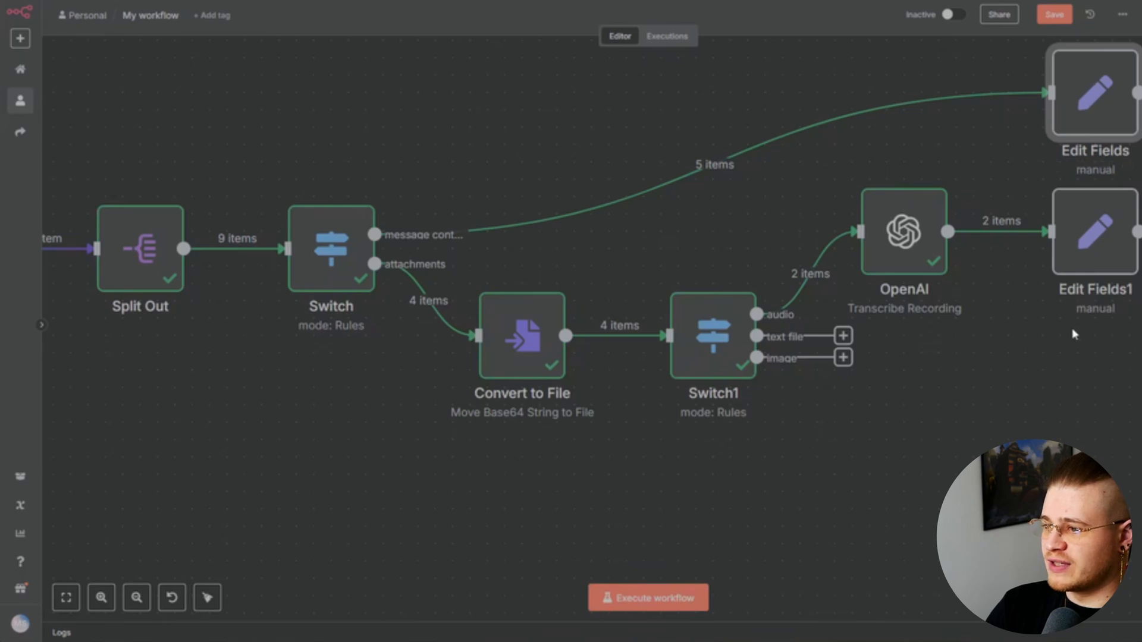
pyautogui.hscroll(5, 931, 428)
pyautogui.scroll(-2, 930, 428)
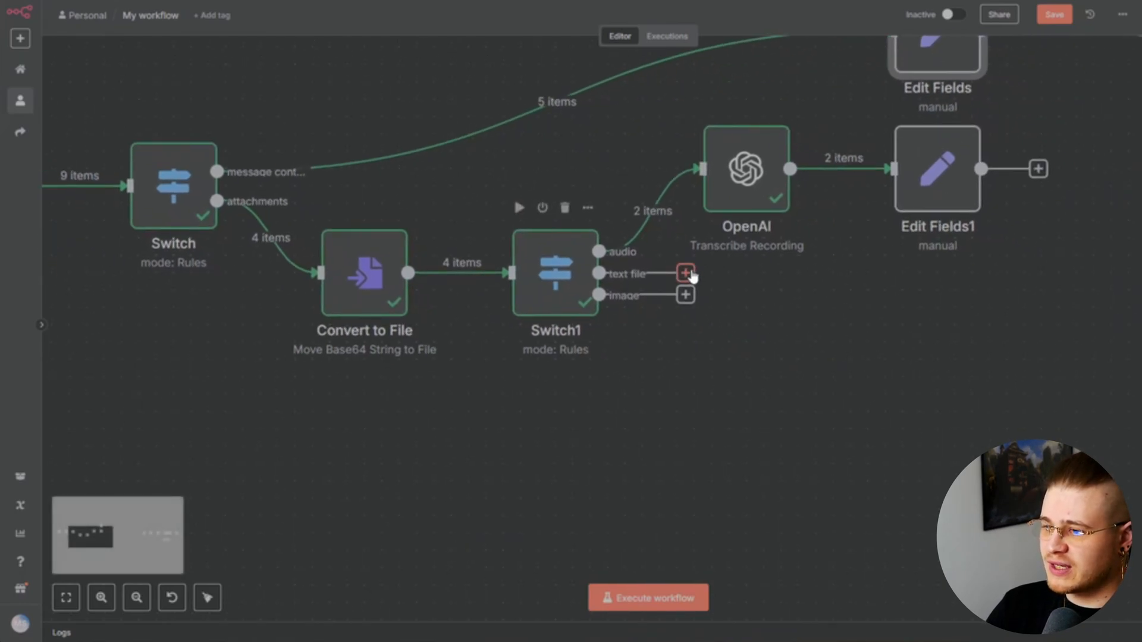
# Add an Extract from File node on the text file output that extracts text file content
pyautogui.click(686, 274)
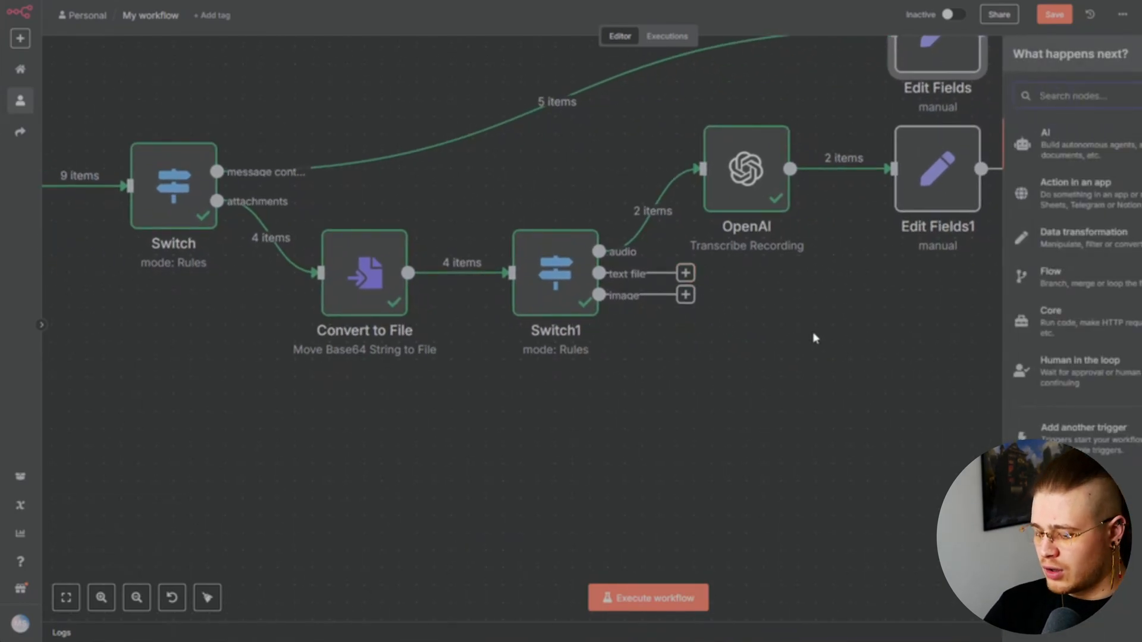
pyautogui.write('extra')
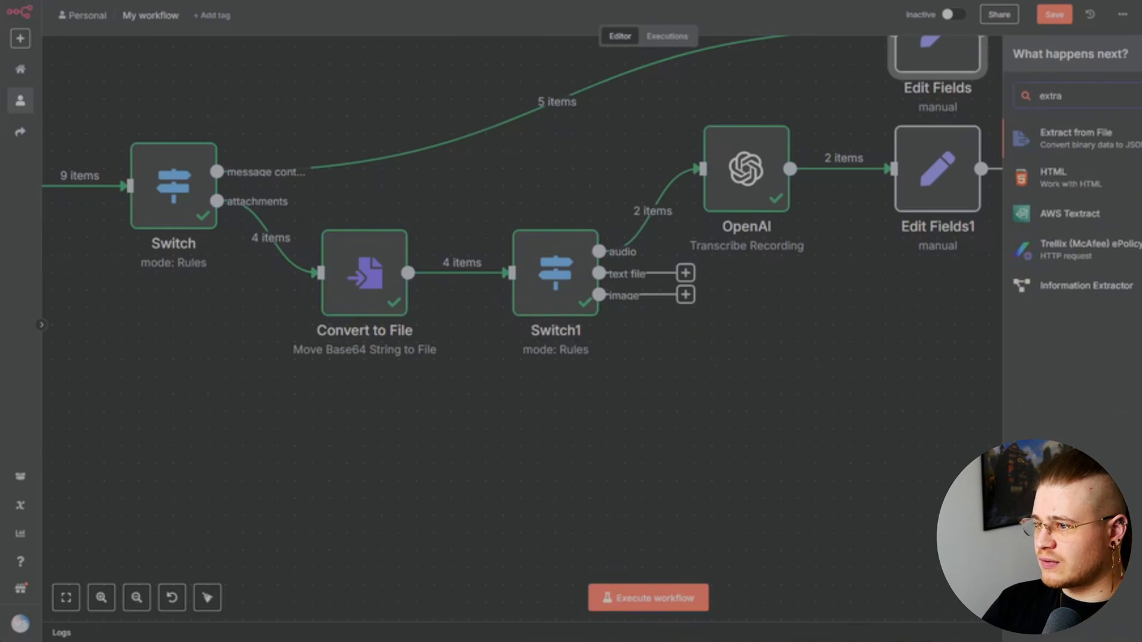
pyautogui.press('Return')
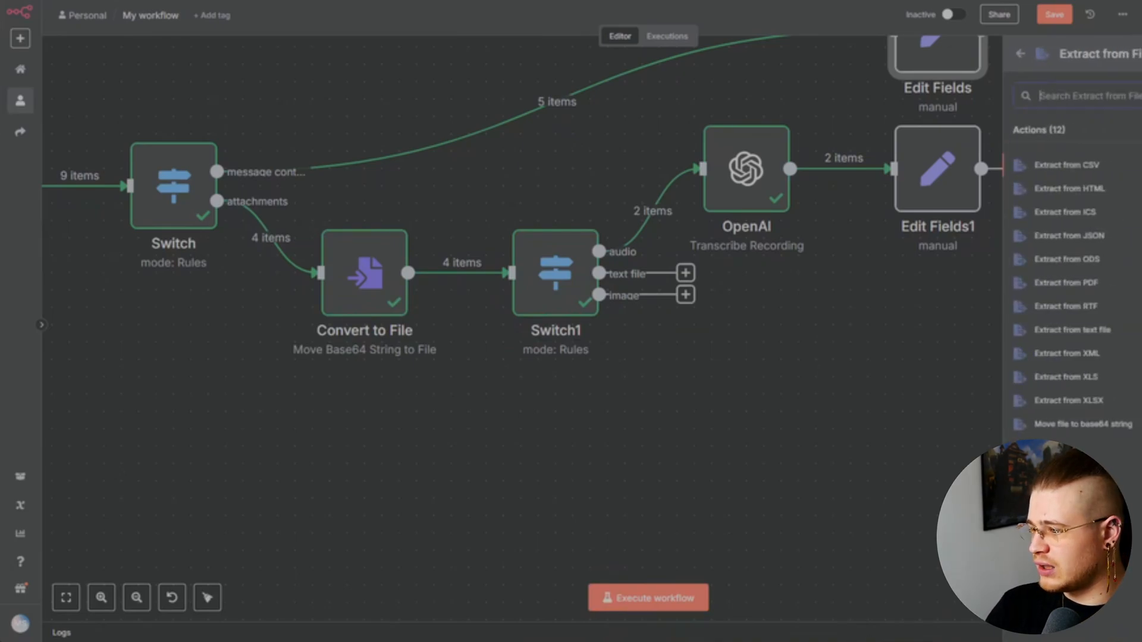
pyautogui.click(1074, 331)
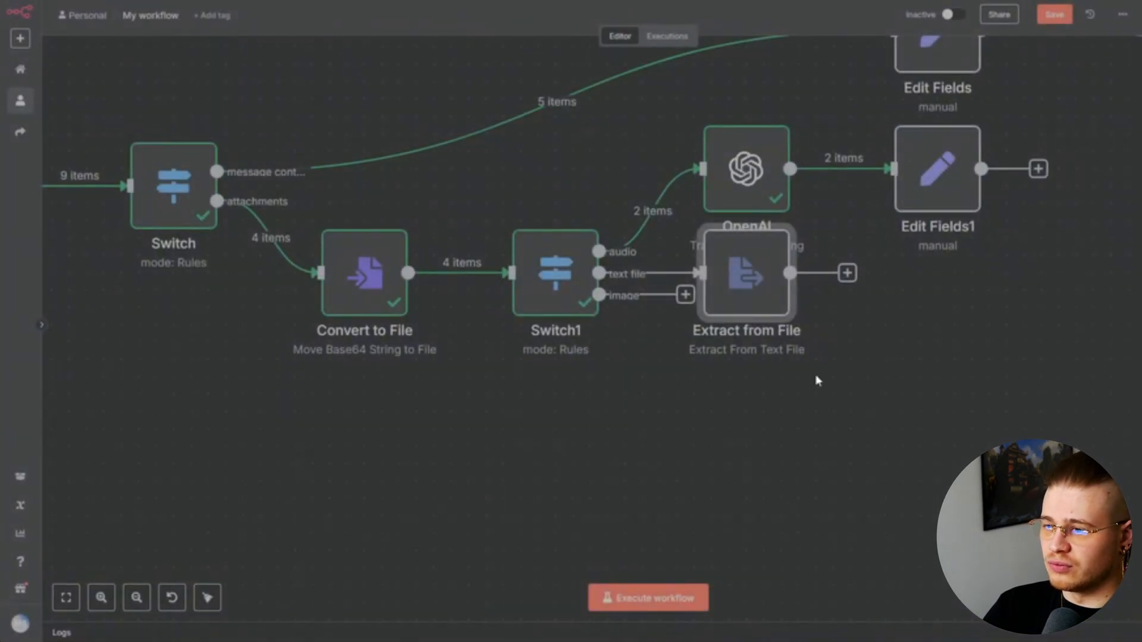
# Add Edit Fields2 after Extract from File, mapping the extracted text and the Switch timestamp
pyautogui.click(848, 273)
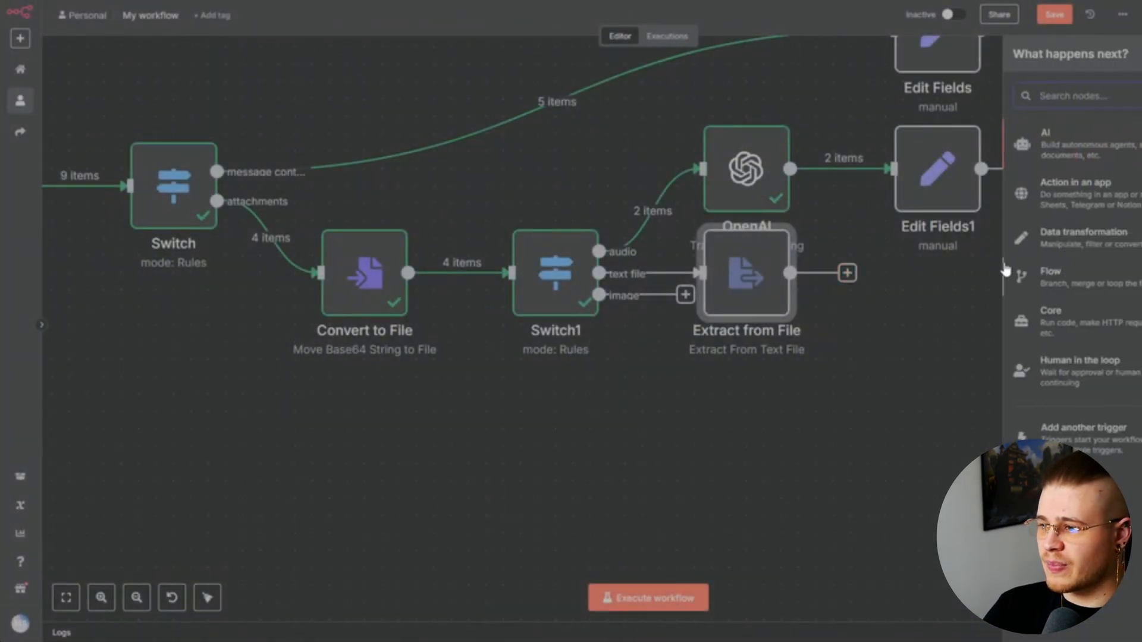
pyautogui.write('set')
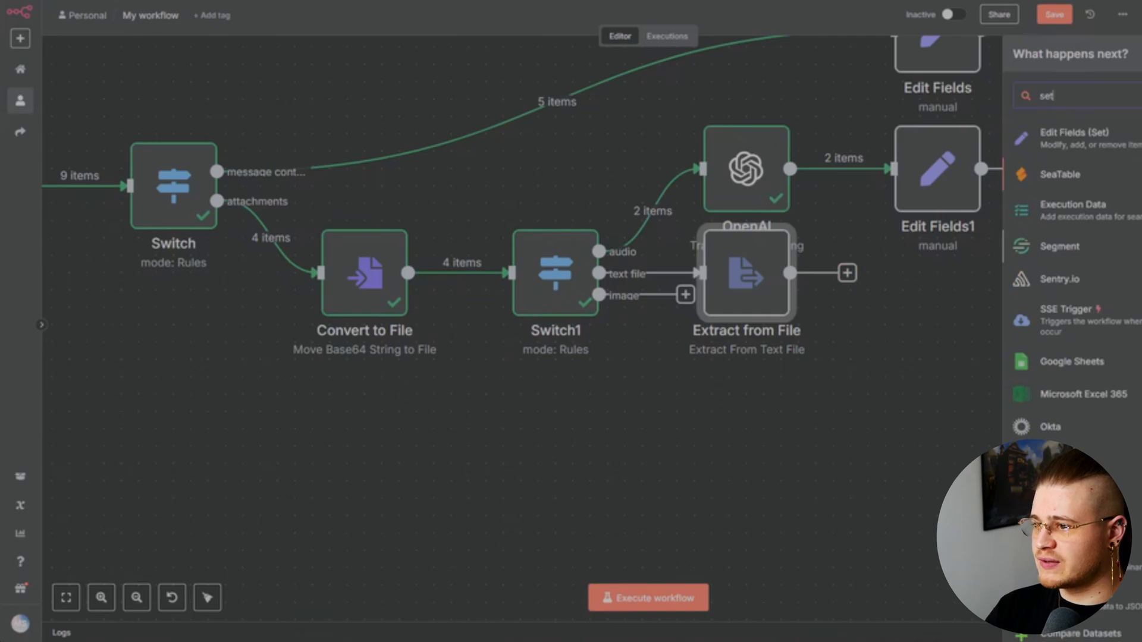
pyautogui.press('Return')
pyautogui.moveTo(81, 106); pyautogui.dragTo(522, 174)
pyautogui.doubleClick(509, 164)
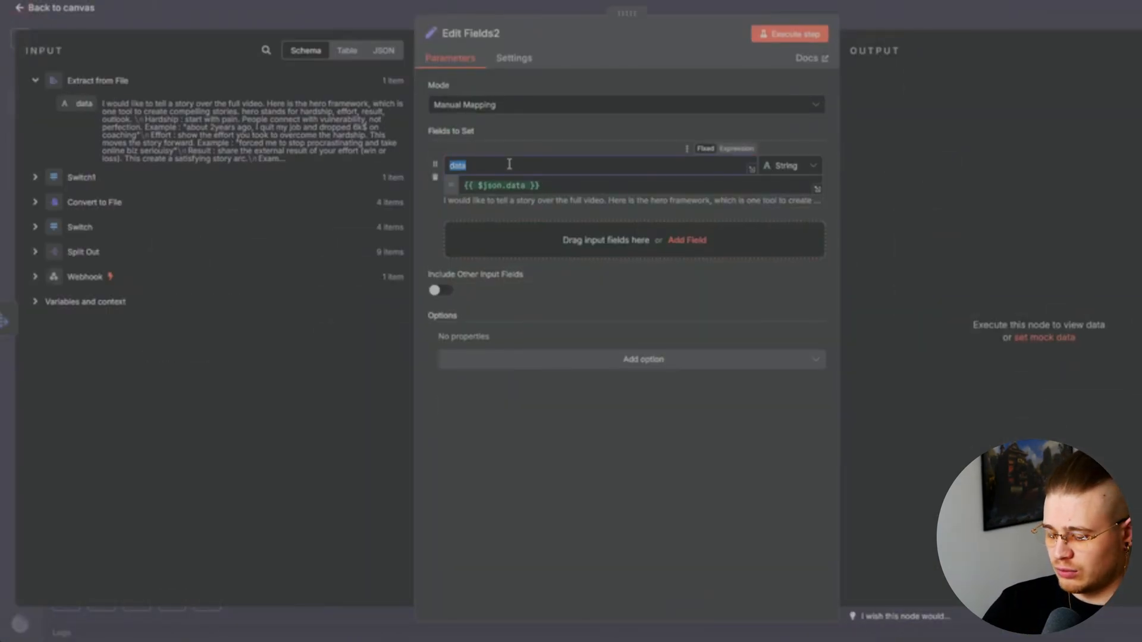
pyautogui.write('text')
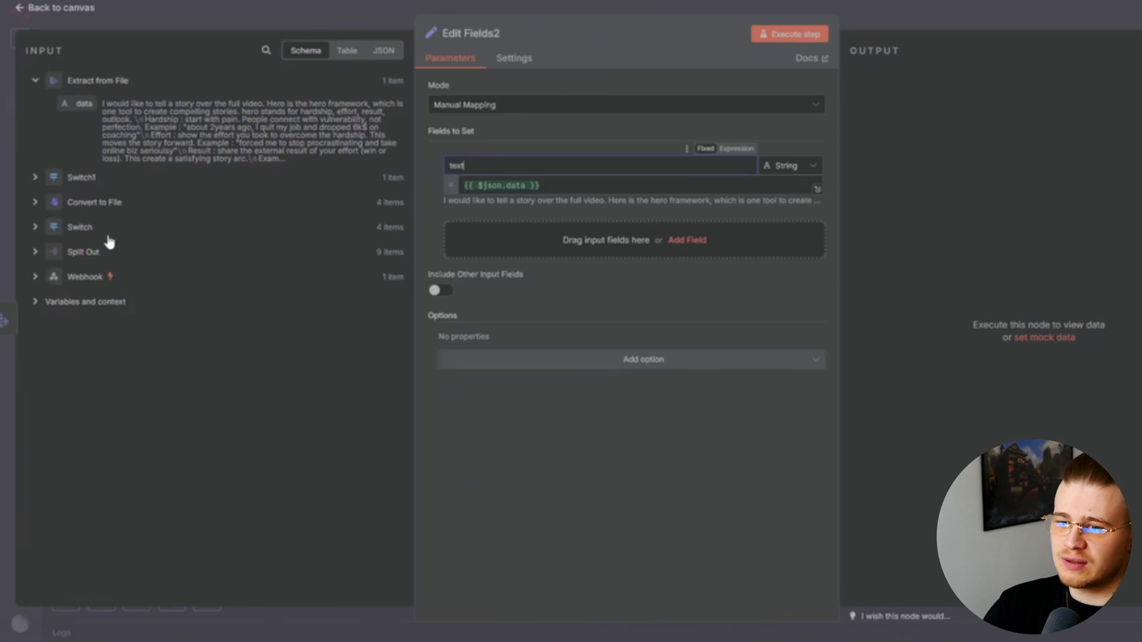
pyautogui.click(37, 229)
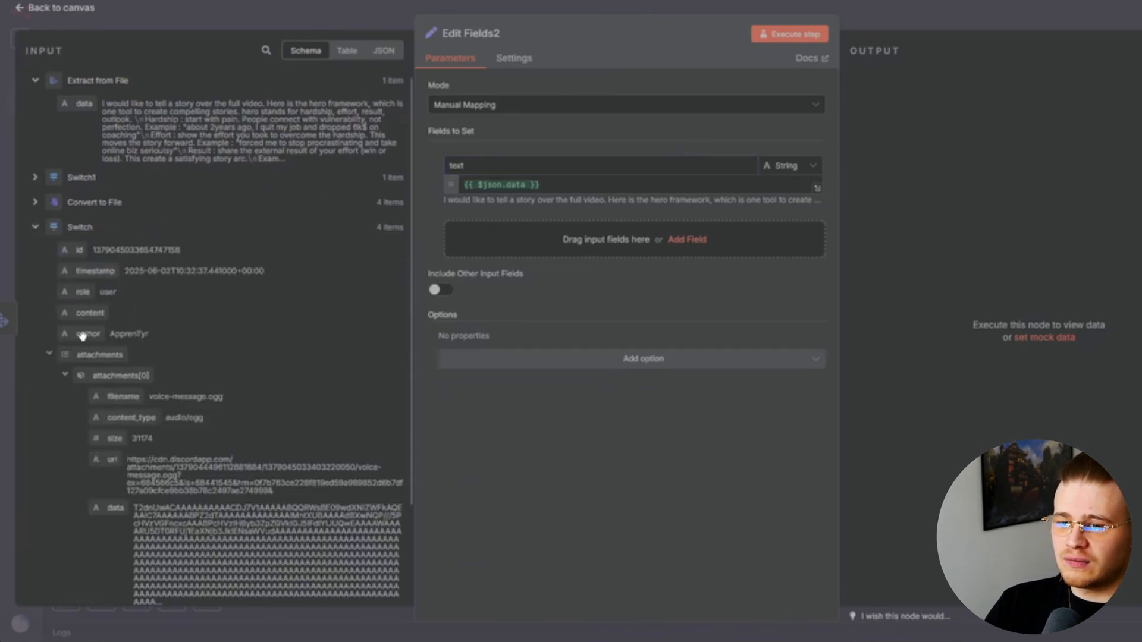
pyautogui.moveTo(95, 270); pyautogui.dragTo(595, 239)
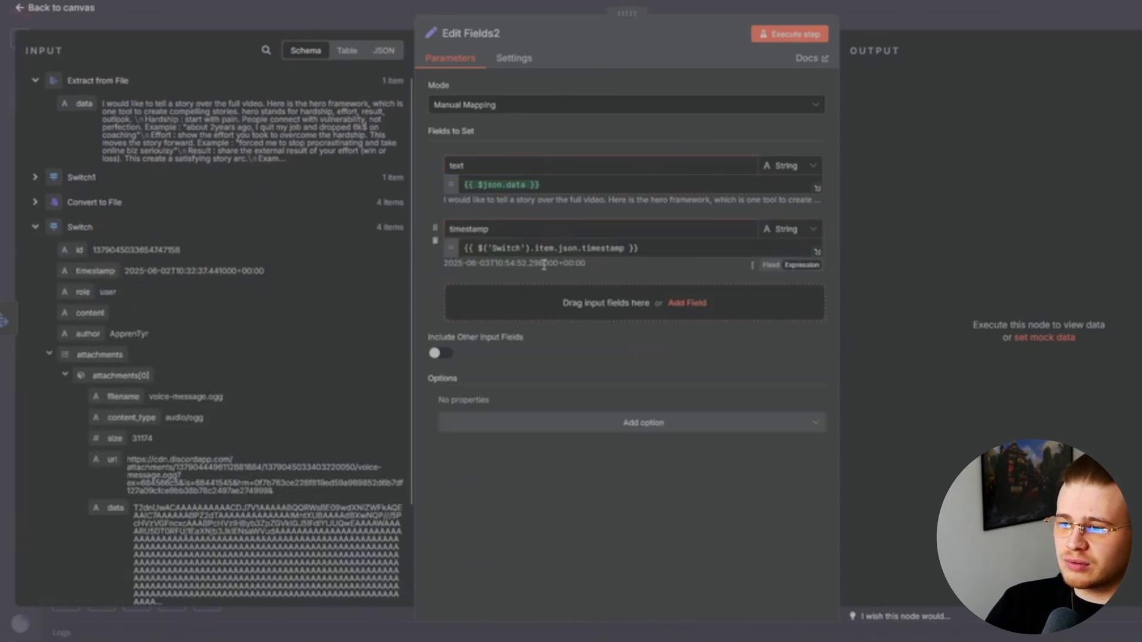
pyautogui.click(887, 17)
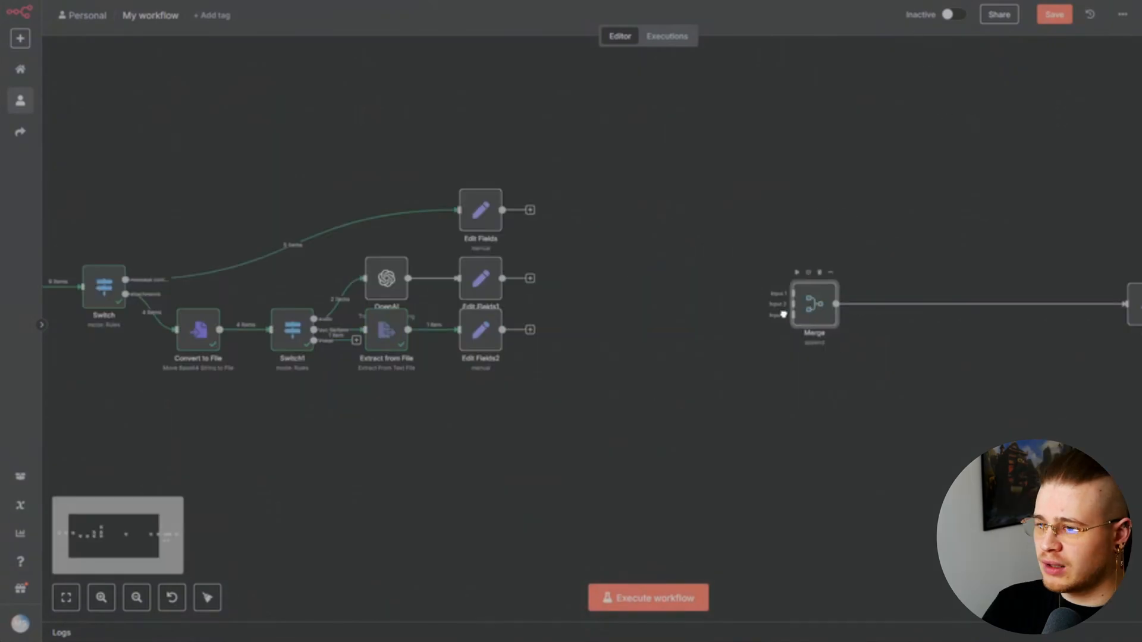
# Move the Merge node left and wire Edit Fields, Edit Fields1, Edit Fields2 to Merge inputs 1, 2, 3
pyautogui.moveTo(807, 318); pyautogui.dragTo(703, 318)
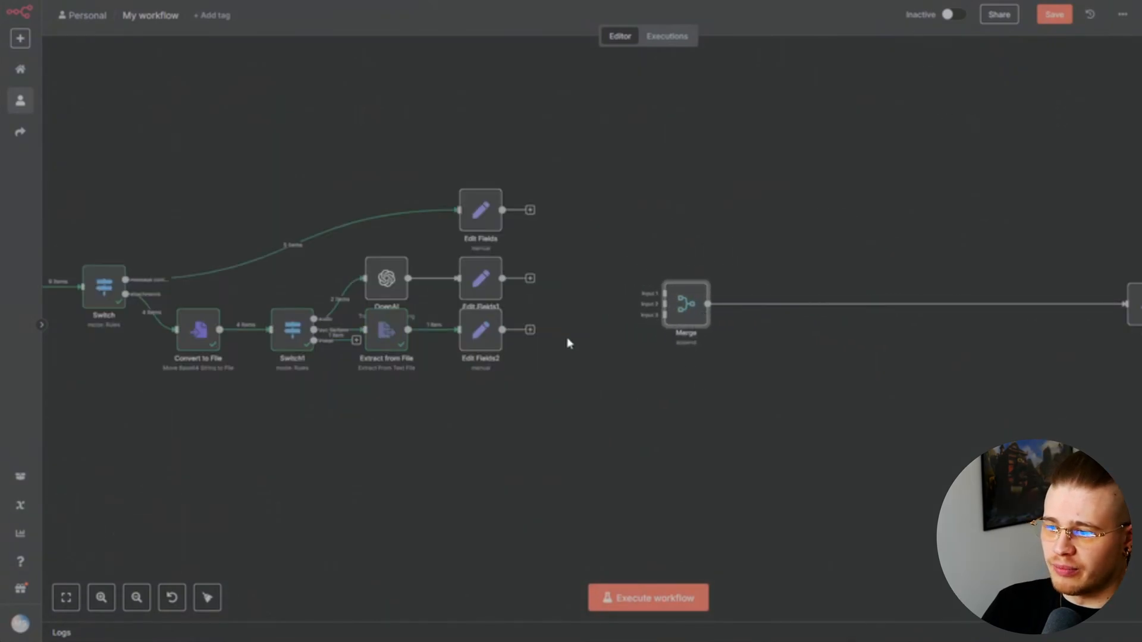
pyautogui.scroll(4, 568, 344)
pyautogui.moveTo(527, 244); pyautogui.dragTo(791, 421)
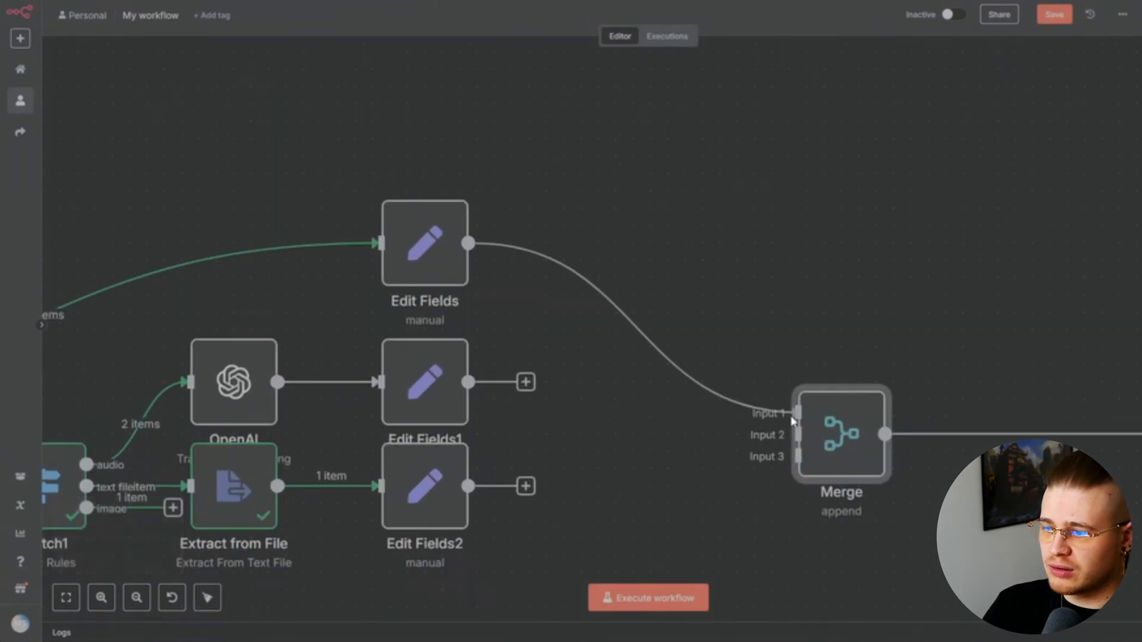
pyautogui.moveTo(527, 383); pyautogui.dragTo(794, 434)
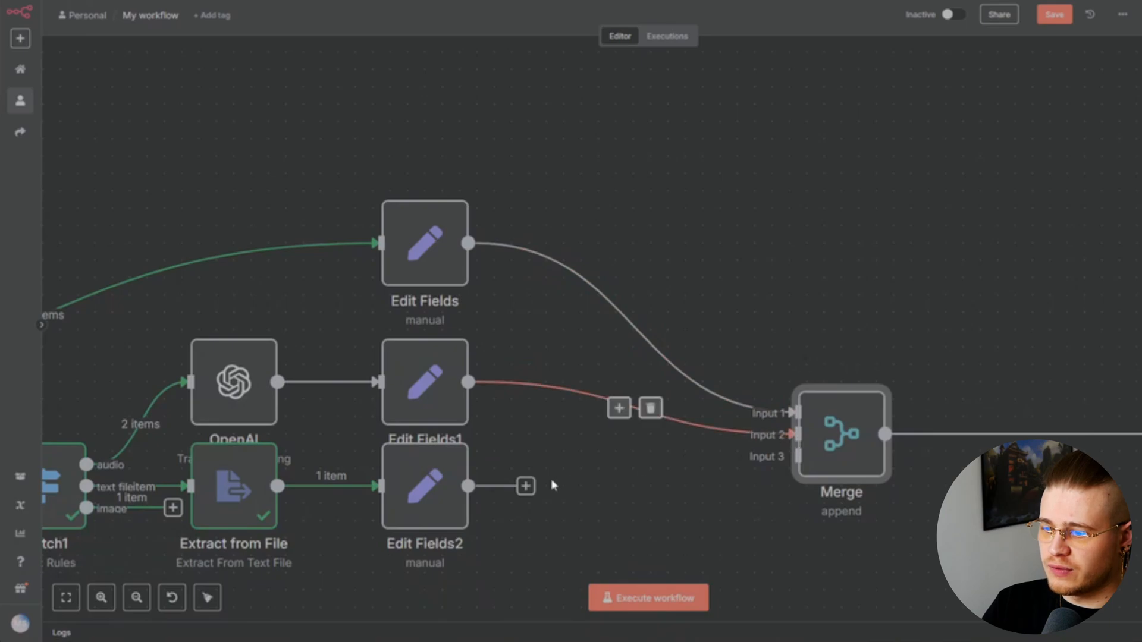
pyautogui.moveTo(525, 486); pyautogui.dragTo(792, 458)
pyautogui.scroll(-7, 792, 459)
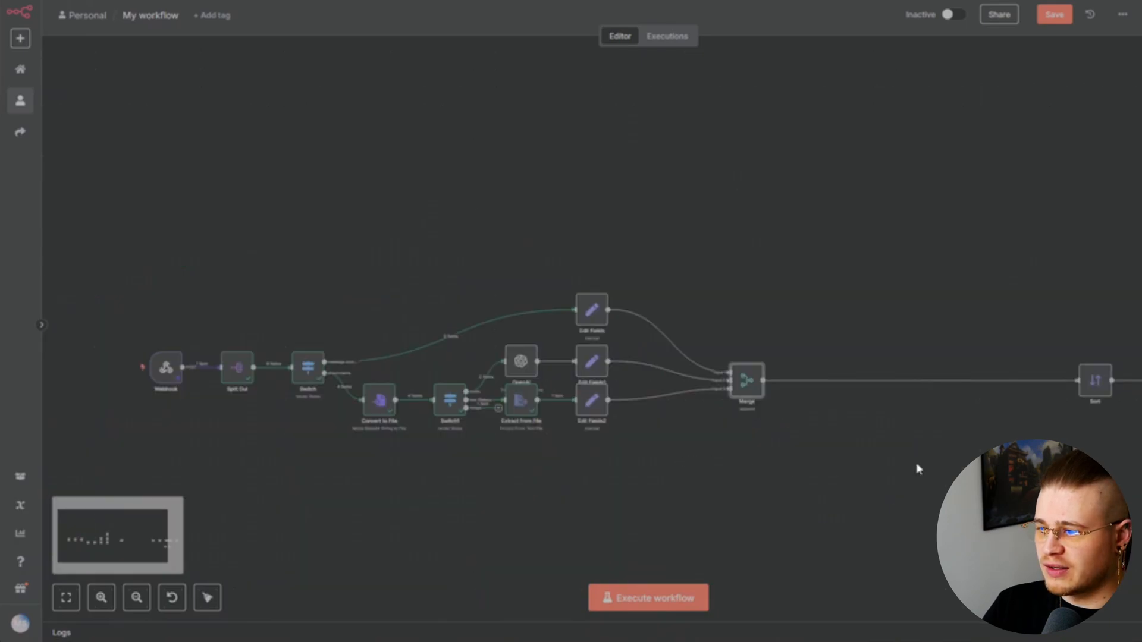
pyautogui.moveTo(917, 466); pyautogui.dragTo(594, 431)
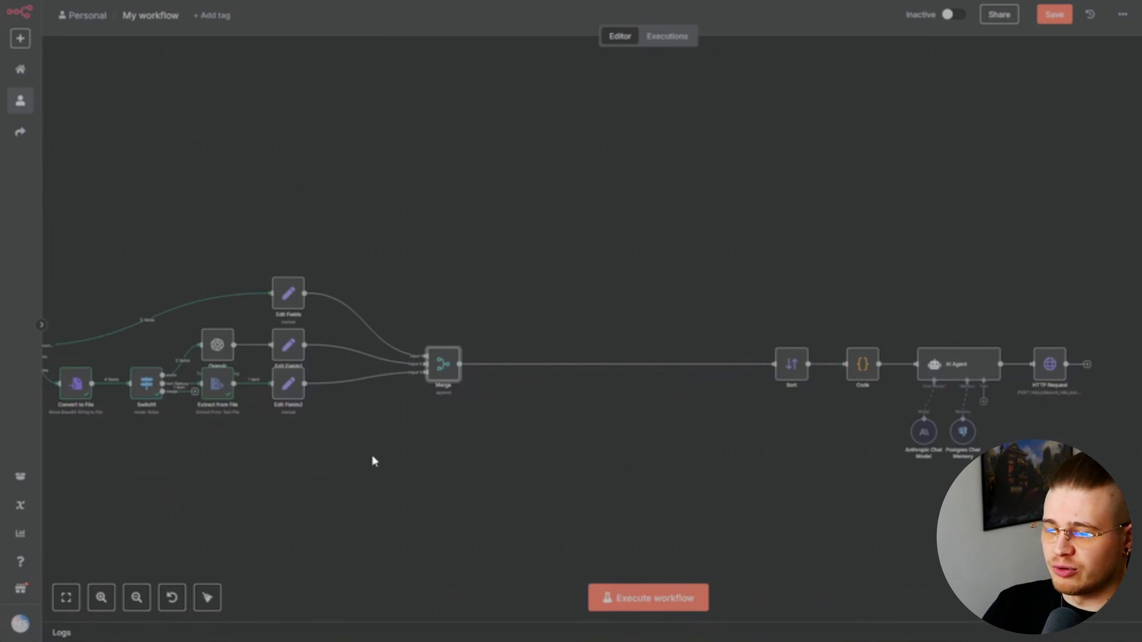
pyautogui.moveTo(373, 461); pyautogui.dragTo(591, 464)
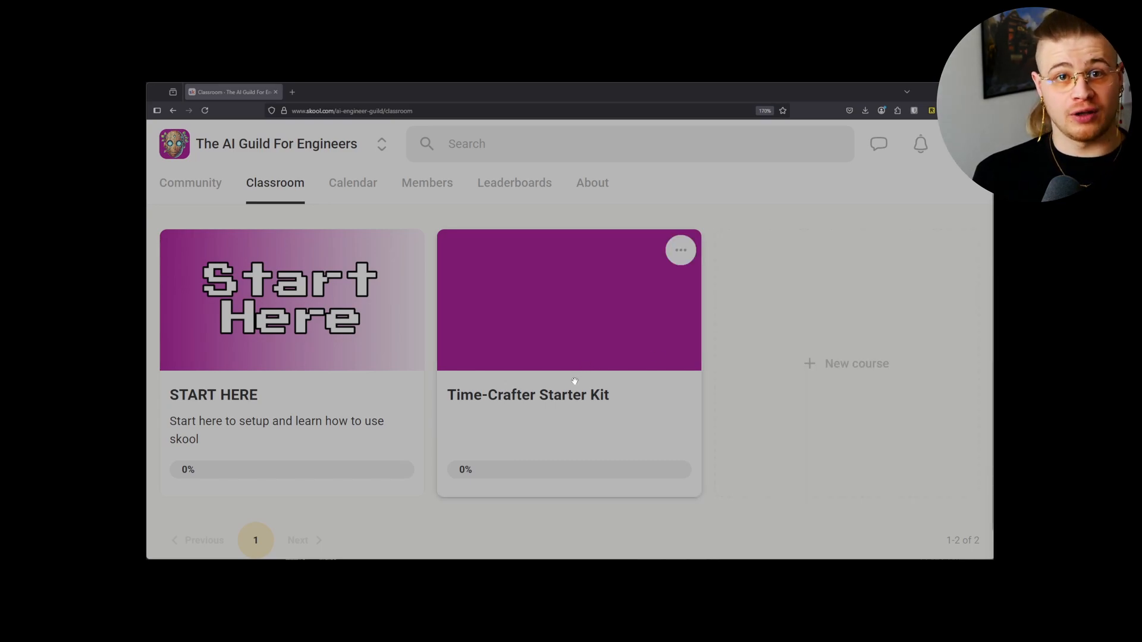
# Open the Time-Crafter Starter Kit course and view LLM Beginner's Guide Modules 1, 2 and 3
pyautogui.click(574, 381)
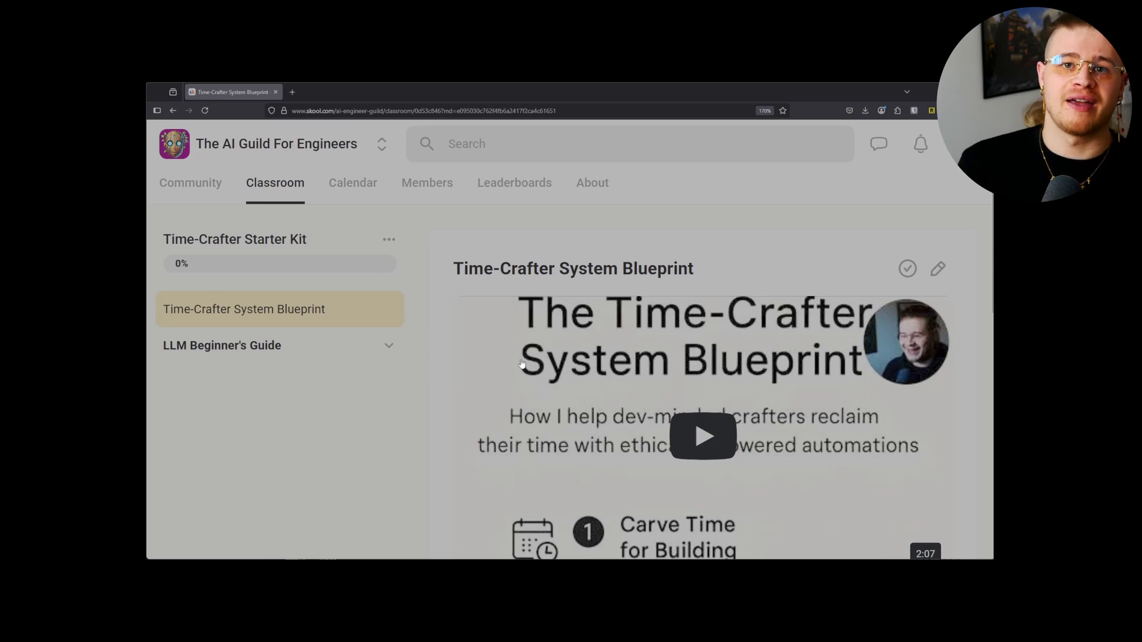
pyautogui.scroll(-10, 599, 362)
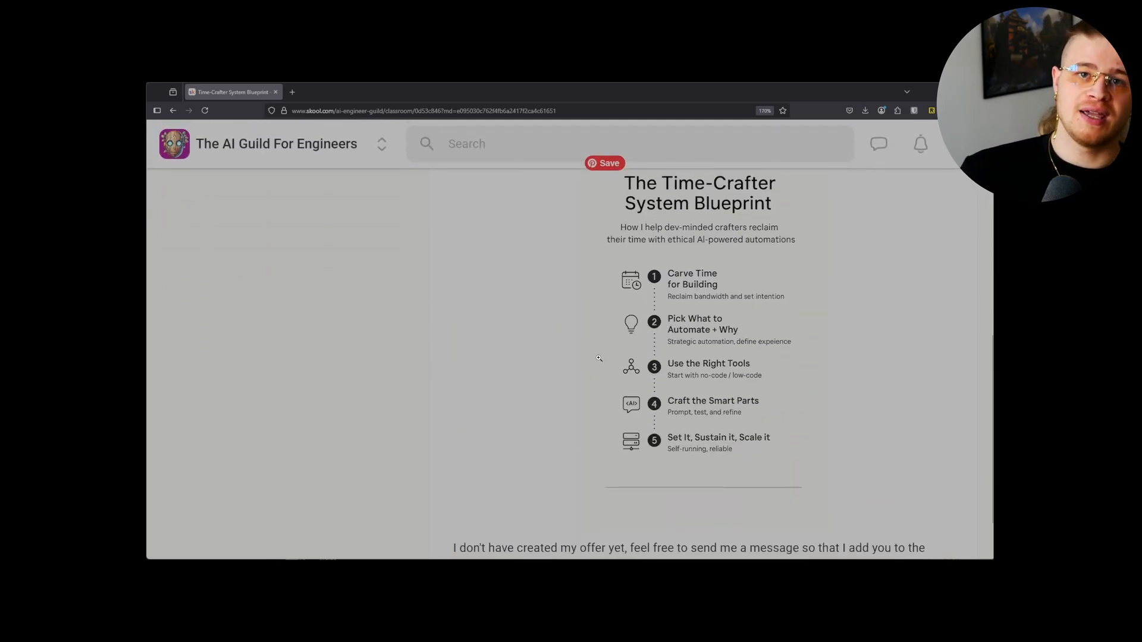
pyautogui.scroll(10, 599, 358)
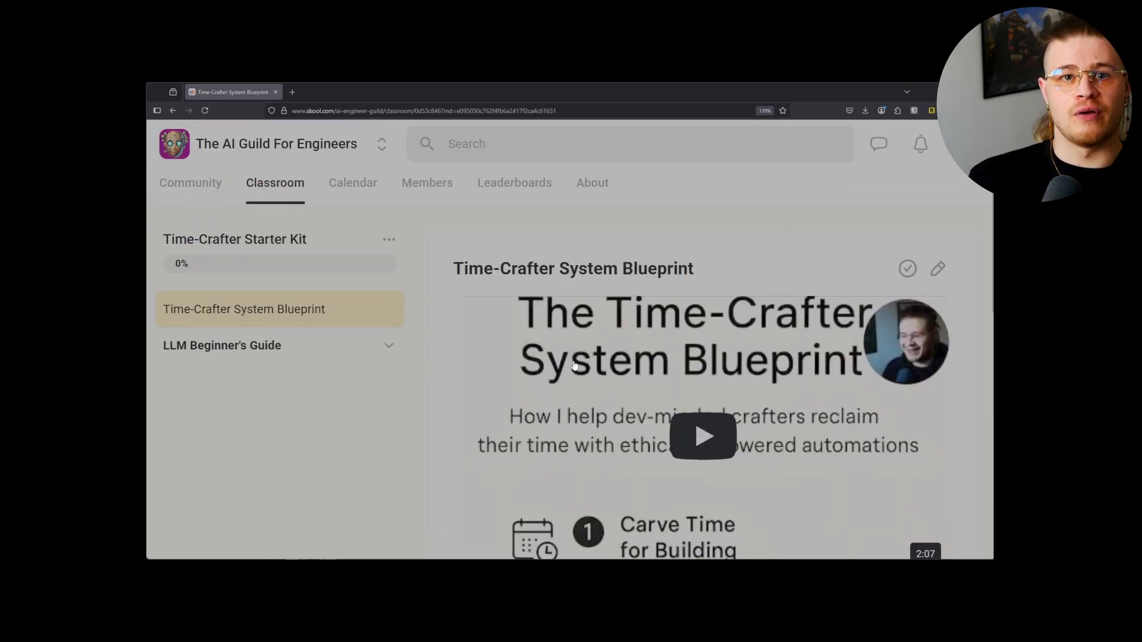
pyautogui.click(309, 346)
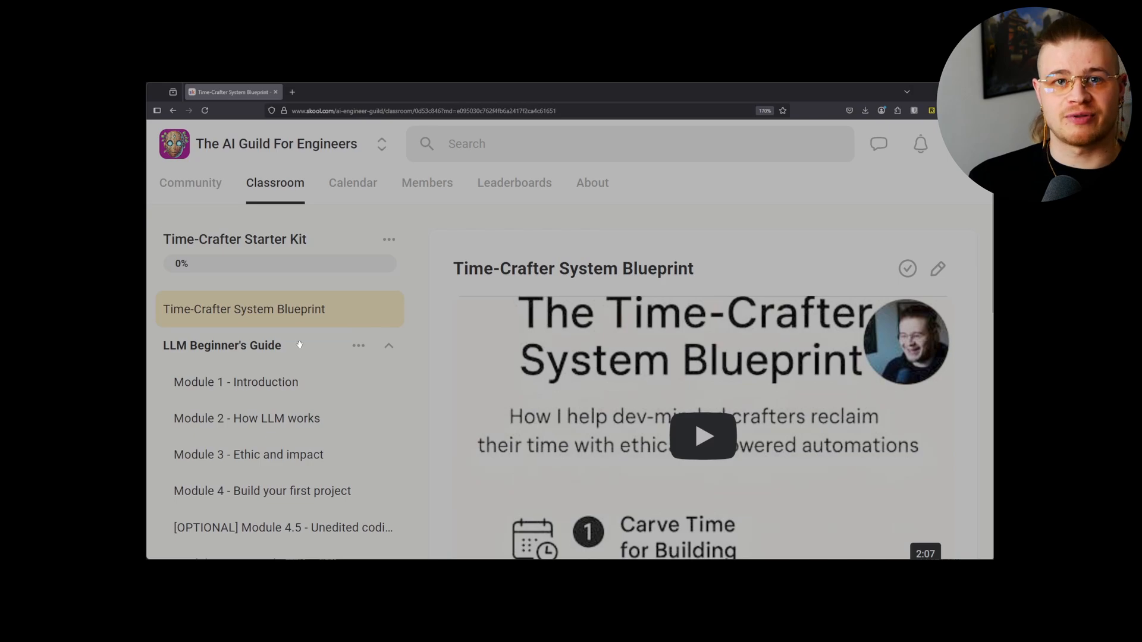
pyautogui.scroll(-3, 262, 344)
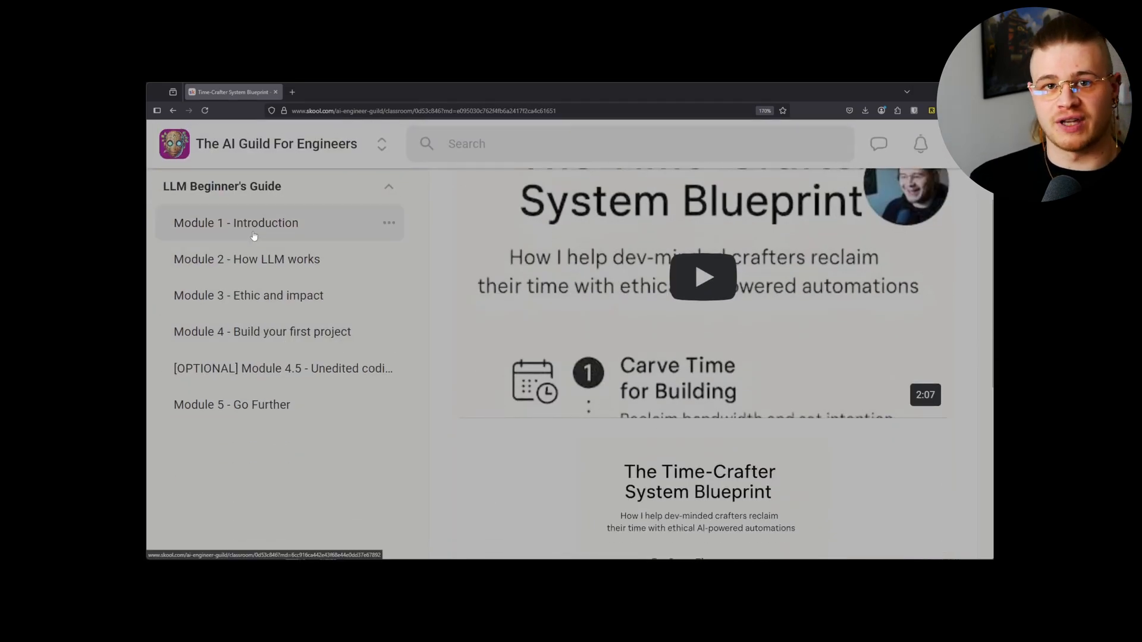
pyautogui.click(254, 235)
pyautogui.scroll(-3, 571, 375)
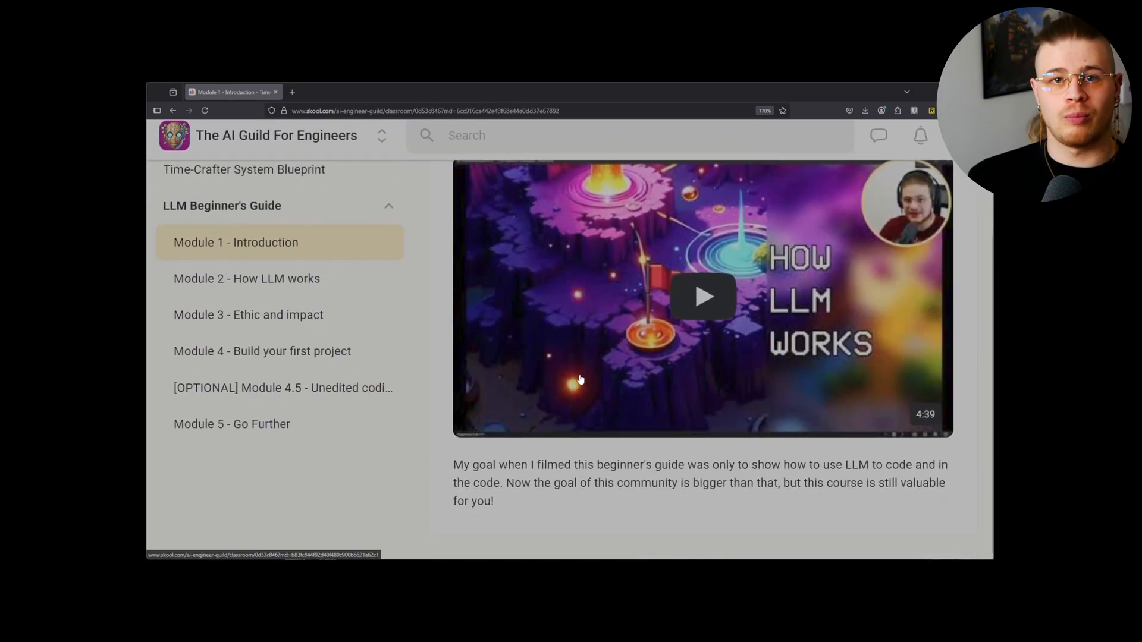
pyautogui.click(289, 279)
pyautogui.scroll(-2, 519, 345)
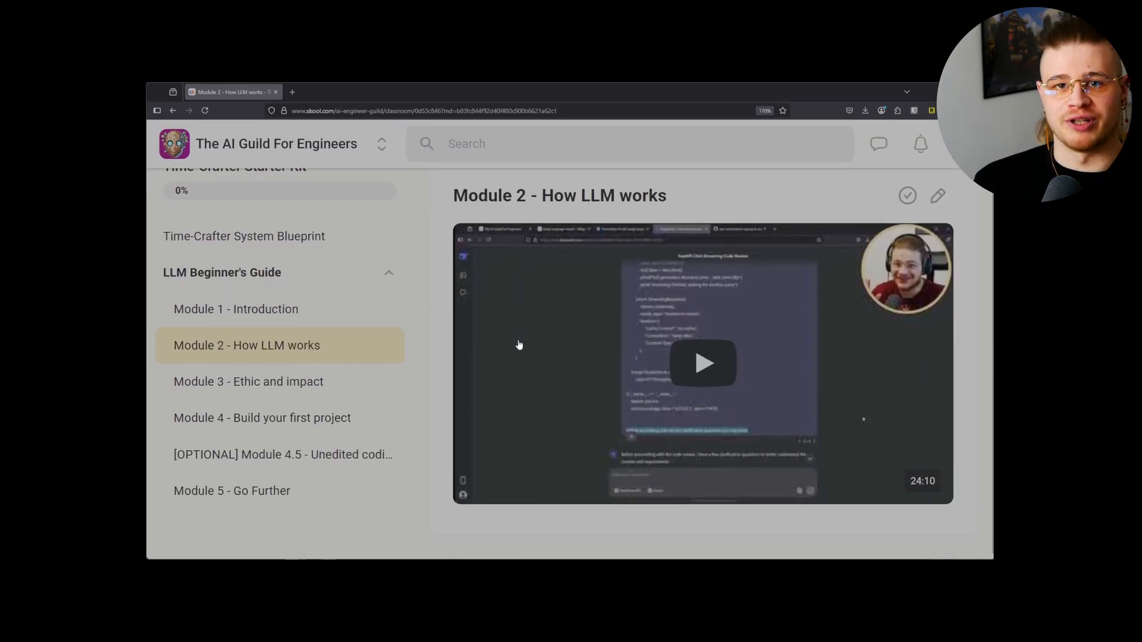
pyautogui.click(307, 383)
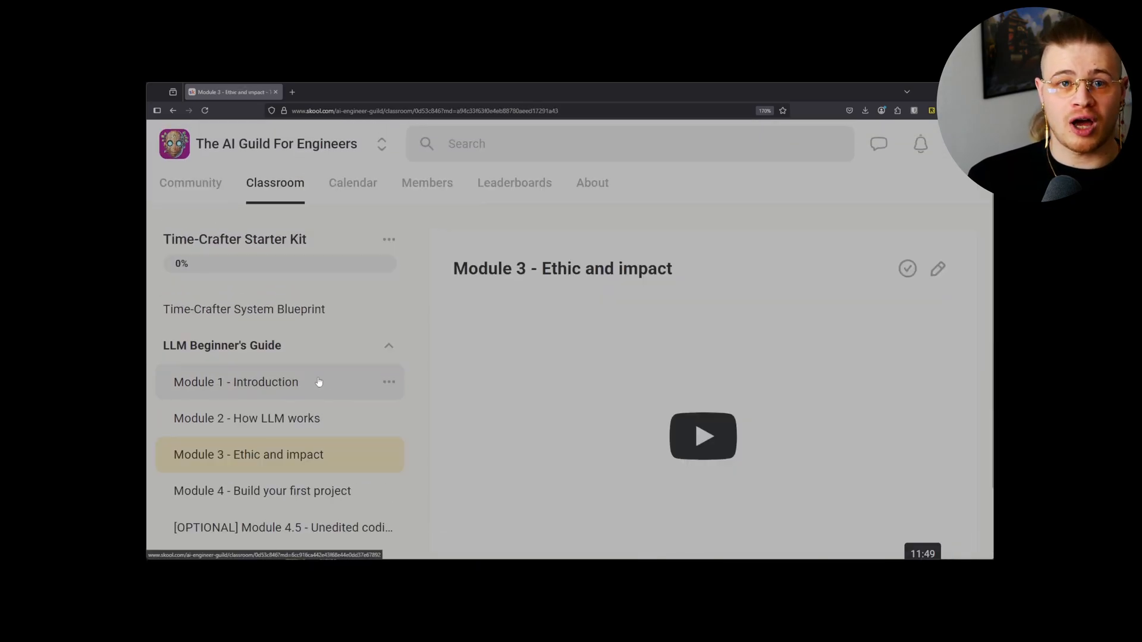
# Continue through Module 4, Module 5 and the optional Module 4.5 unedited coding video
pyautogui.scroll(-2, 488, 371)
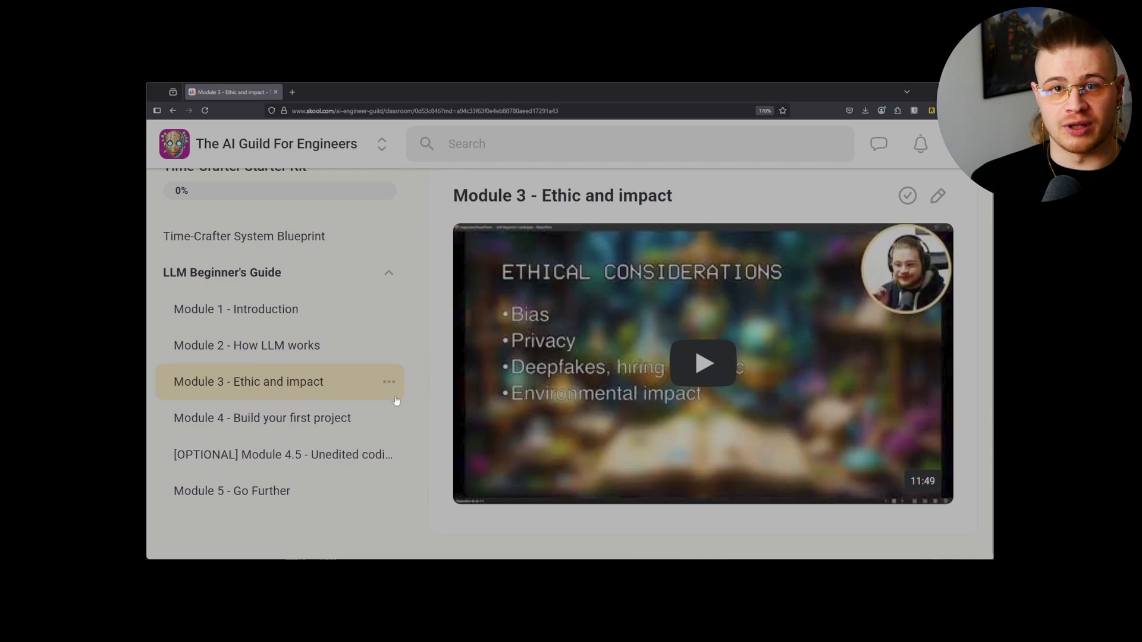
pyautogui.click(325, 422)
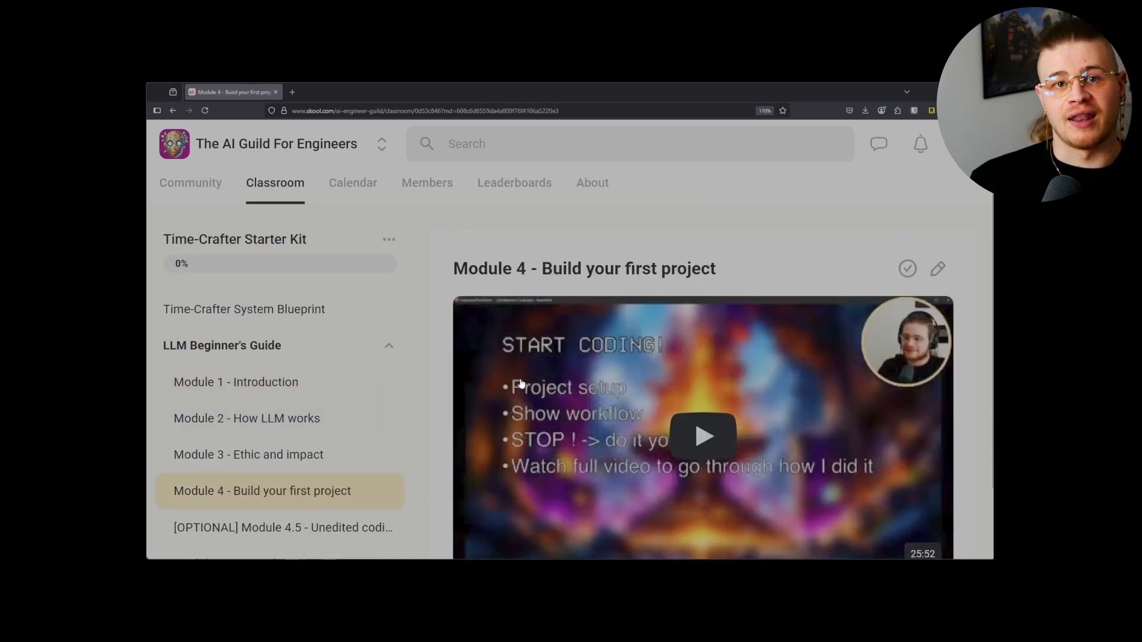
pyautogui.scroll(-2, 521, 383)
pyautogui.scroll(-1, 522, 382)
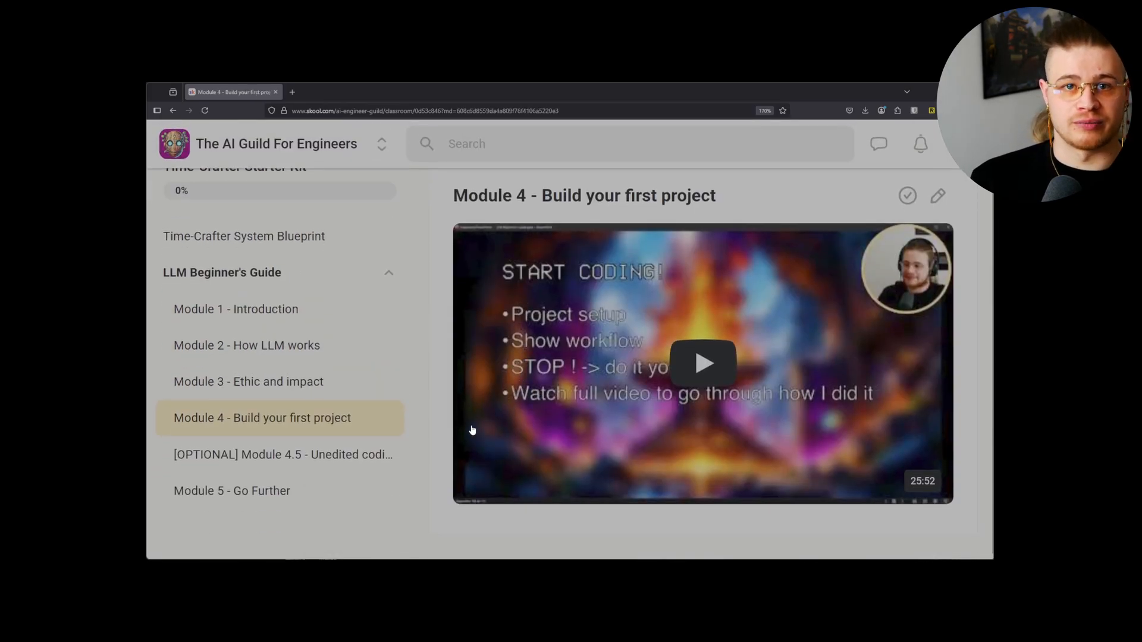
pyautogui.click(300, 495)
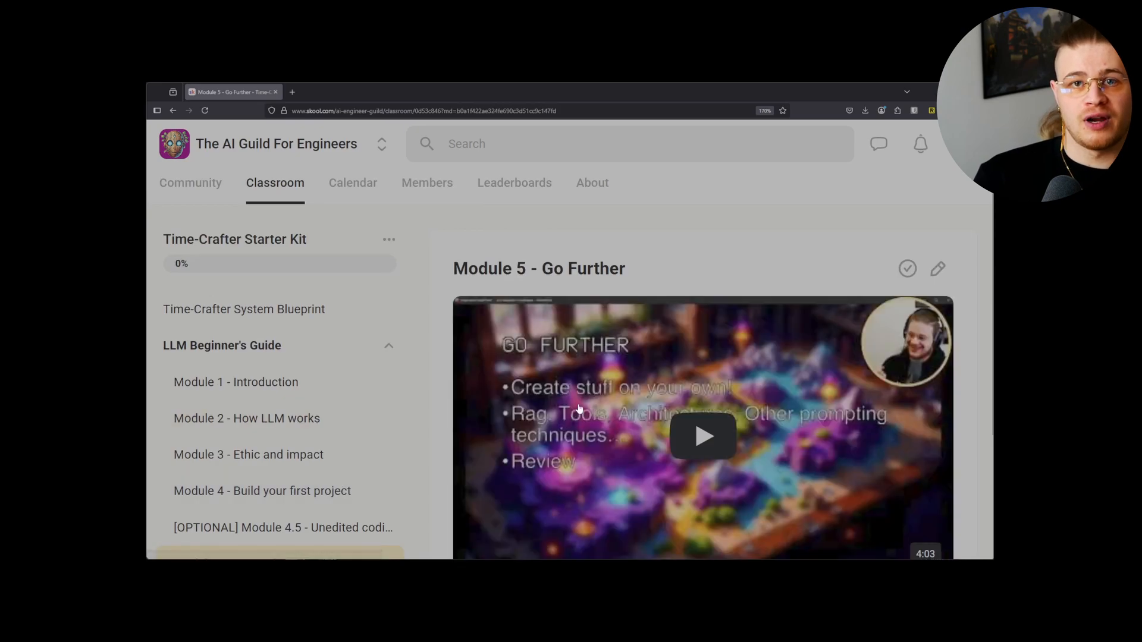
pyautogui.scroll(-4, 578, 410)
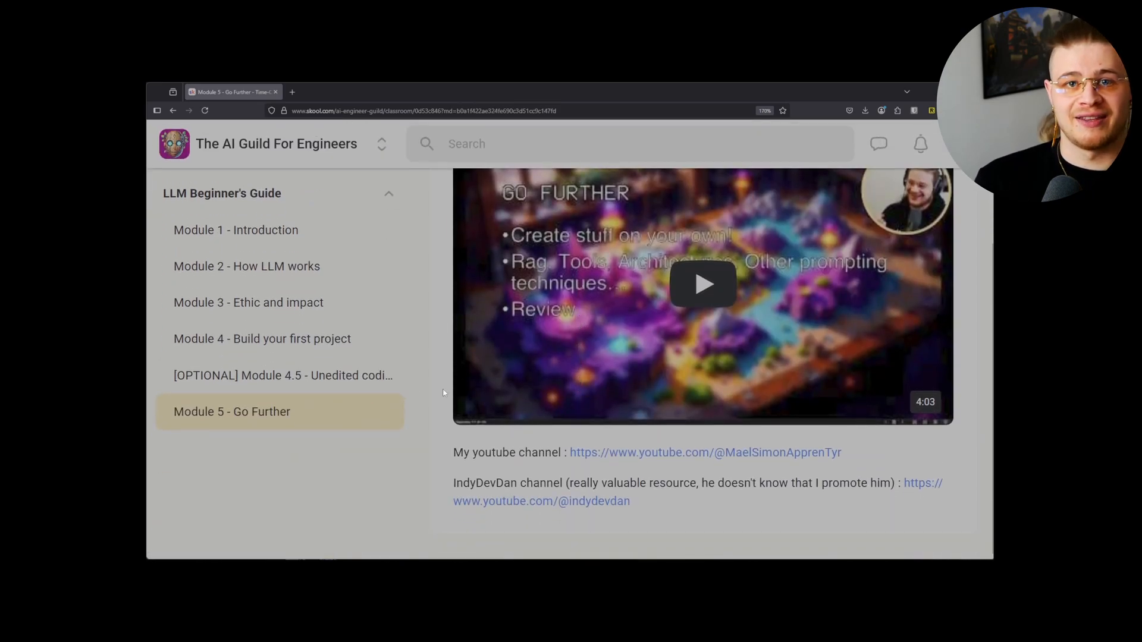
pyautogui.click(320, 388)
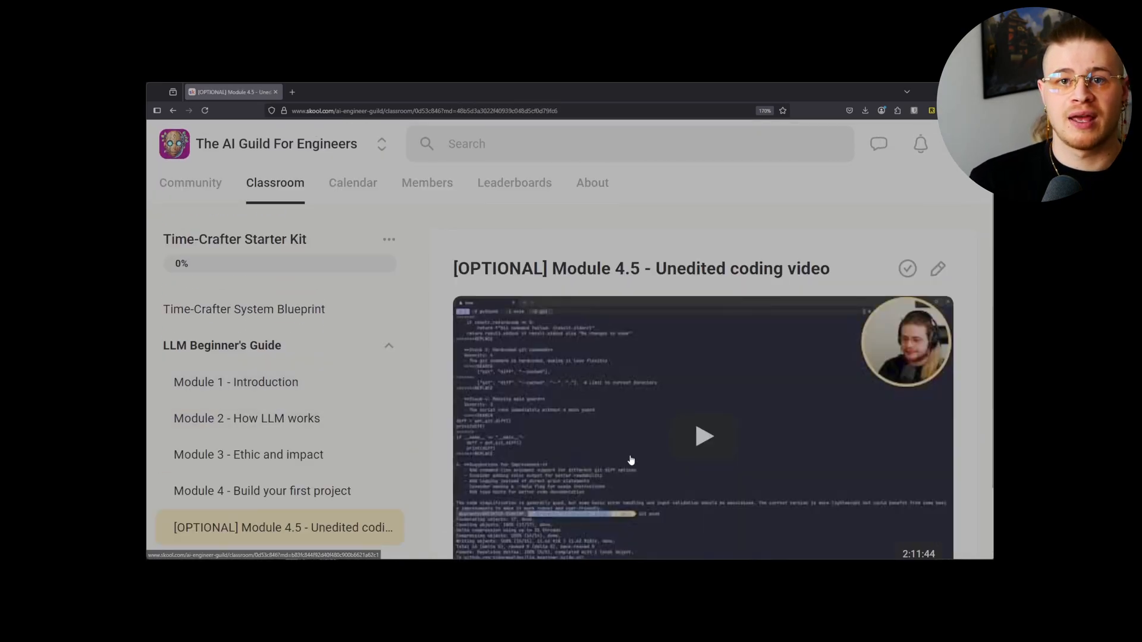
pyautogui.scroll(-2, 733, 469)
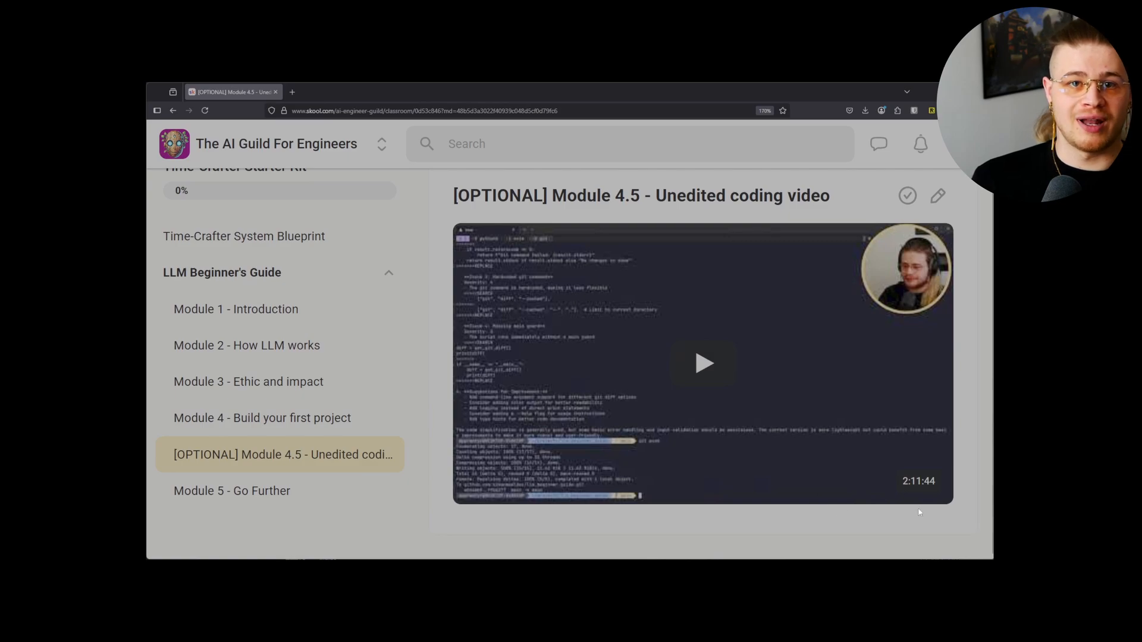